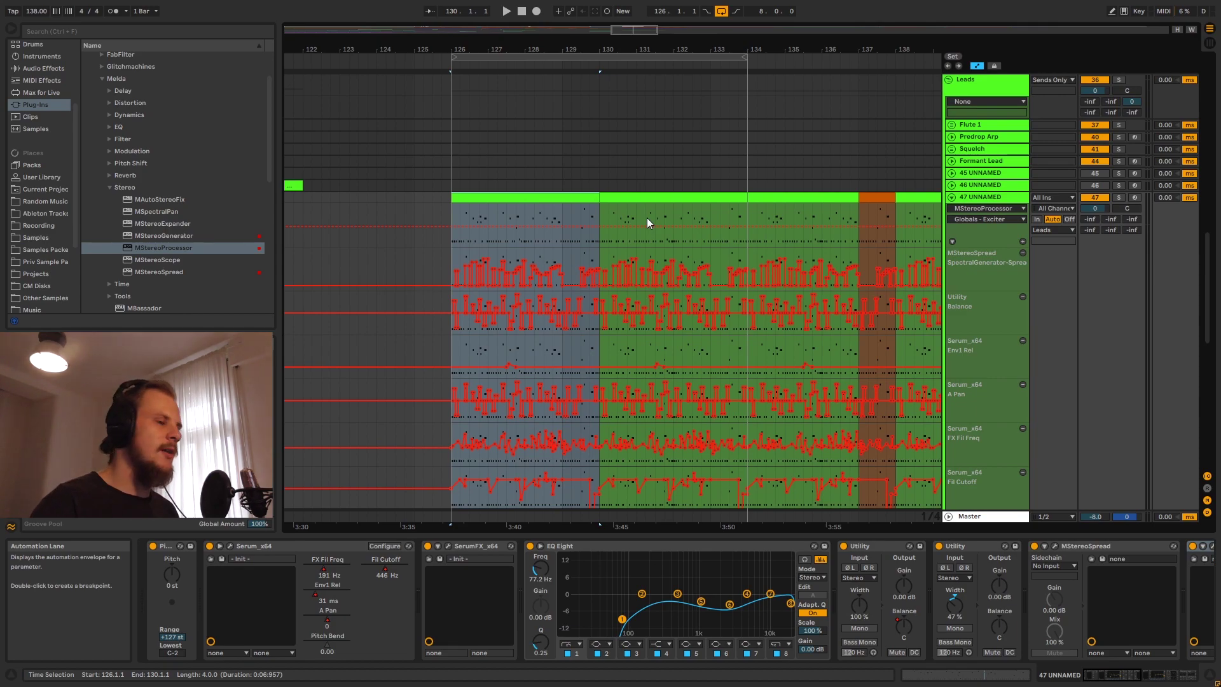
- Review the lead automation lanes, the FX and vocal tracks and the test tracks around bar 126 of the arrangement
{"action": "scroll", "coordinate": [613, 216], "scroll_direction": "up", "scroll_amount": 1}
{"action": "scroll", "coordinate": [655, 234], "scroll_direction": "down", "scroll_amount": 3}
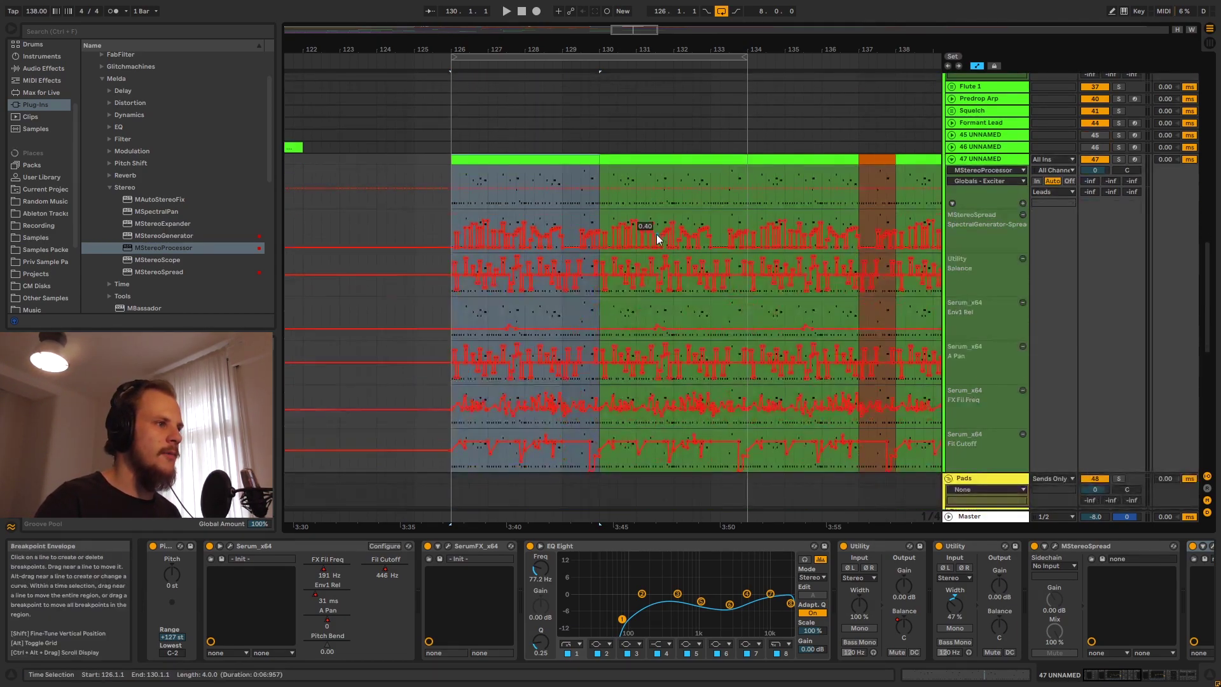
{"action": "scroll", "coordinate": [656, 235], "scroll_direction": "down", "scroll_amount": 10}
{"action": "scroll", "coordinate": [576, 309], "scroll_direction": "down", "scroll_amount": 1}
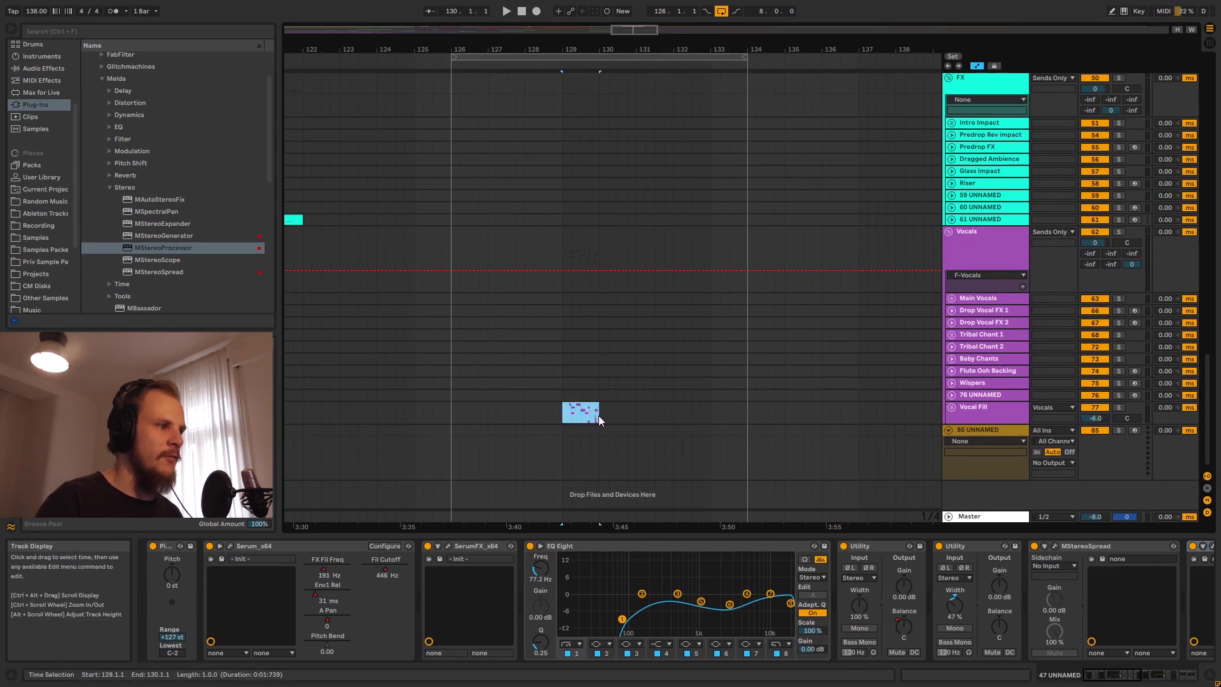
{"action": "left_click", "coordinate": [463, 413]}
{"action": "scroll", "coordinate": [525, 416], "scroll_direction": "up", "scroll_amount": 10}
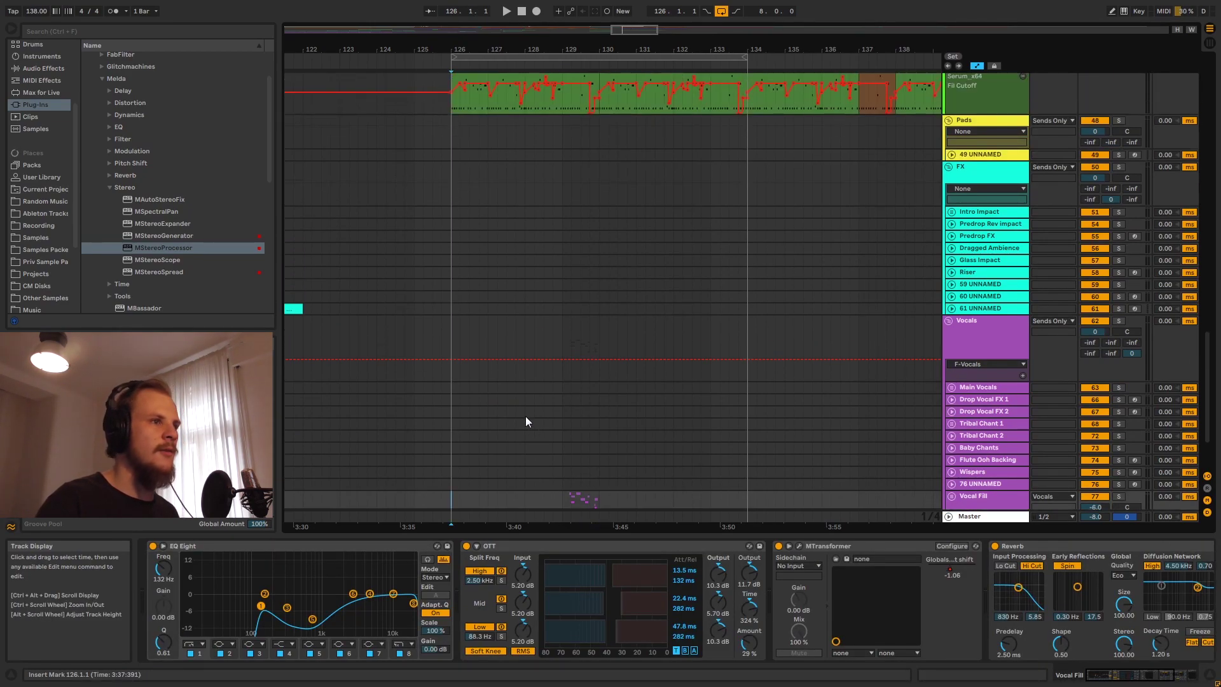
{"action": "scroll", "coordinate": [517, 404], "scroll_direction": "up", "scroll_amount": 3}
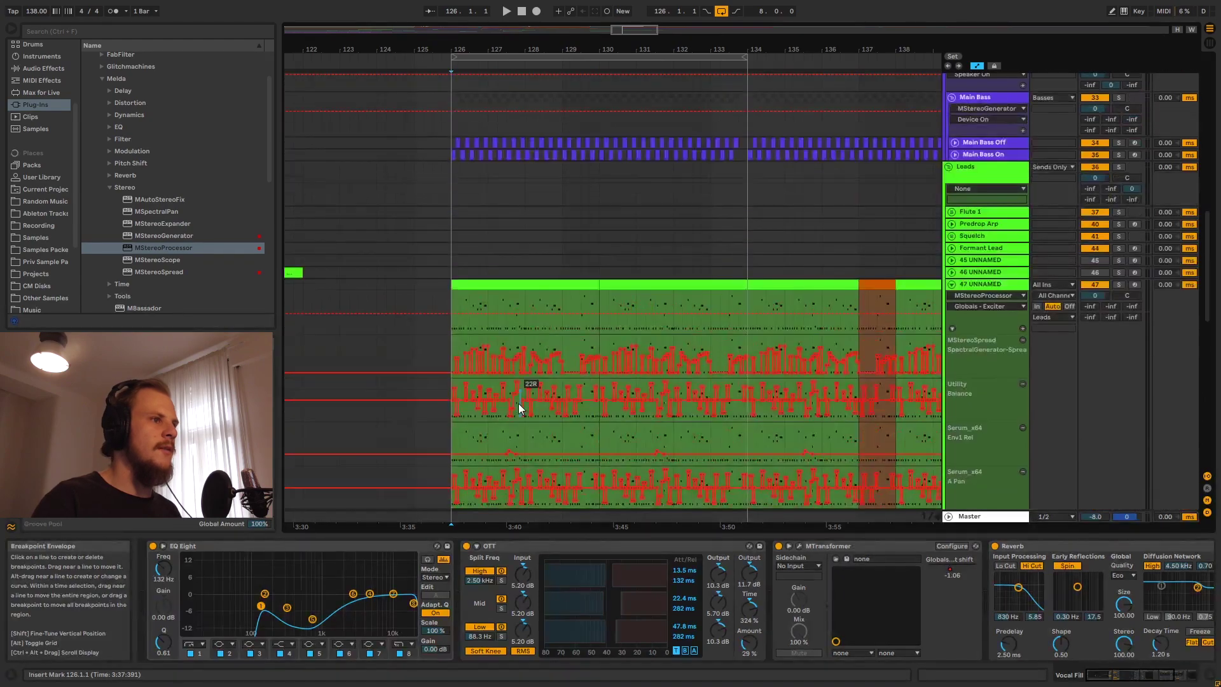
{"action": "scroll", "coordinate": [543, 257], "scroll_direction": "up", "scroll_amount": 15}
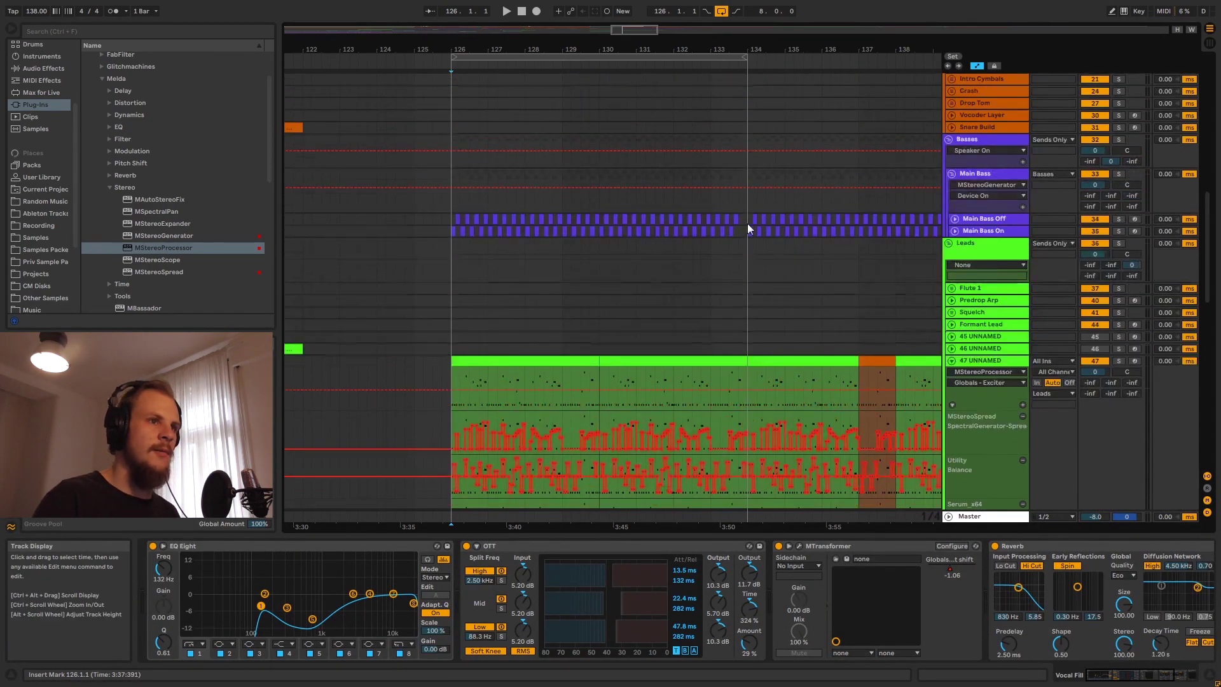
{"action": "scroll", "coordinate": [1107, 108], "scroll_direction": "up", "scroll_amount": 2}
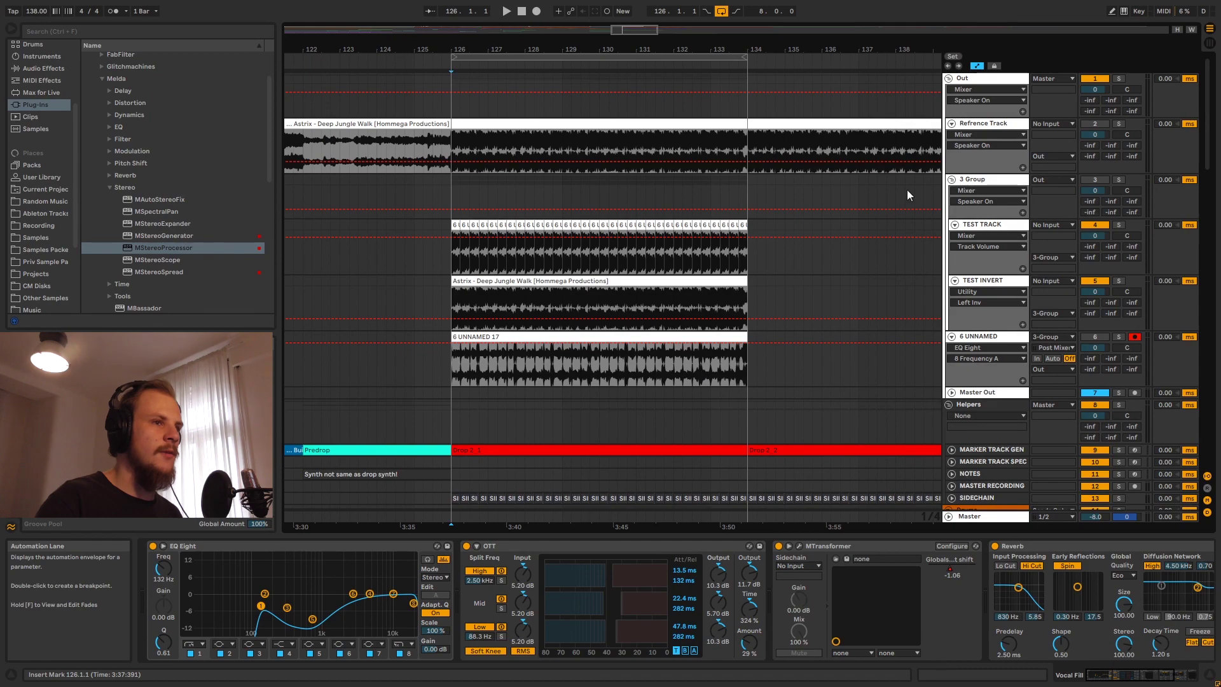
- Solo the Refrence Track and play it back from bar 126
{"action": "left_click", "coordinate": [1119, 123]}
{"action": "left_click", "coordinate": [451, 139]}
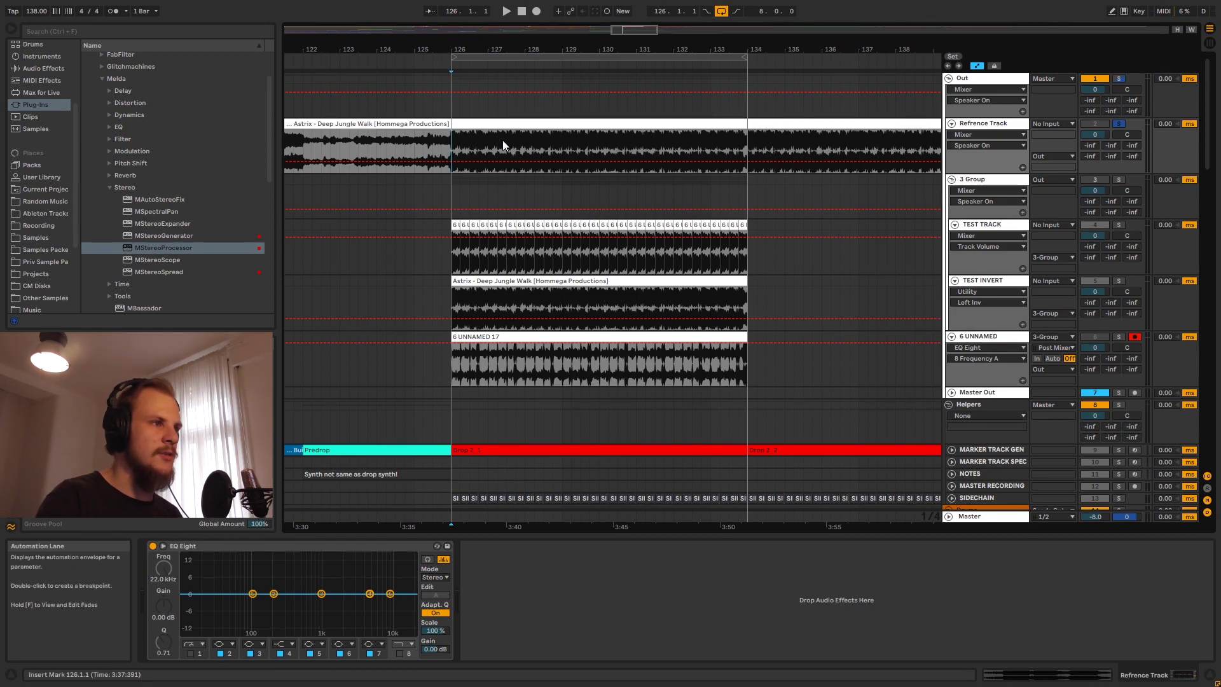
{"action": "key", "text": "space"}
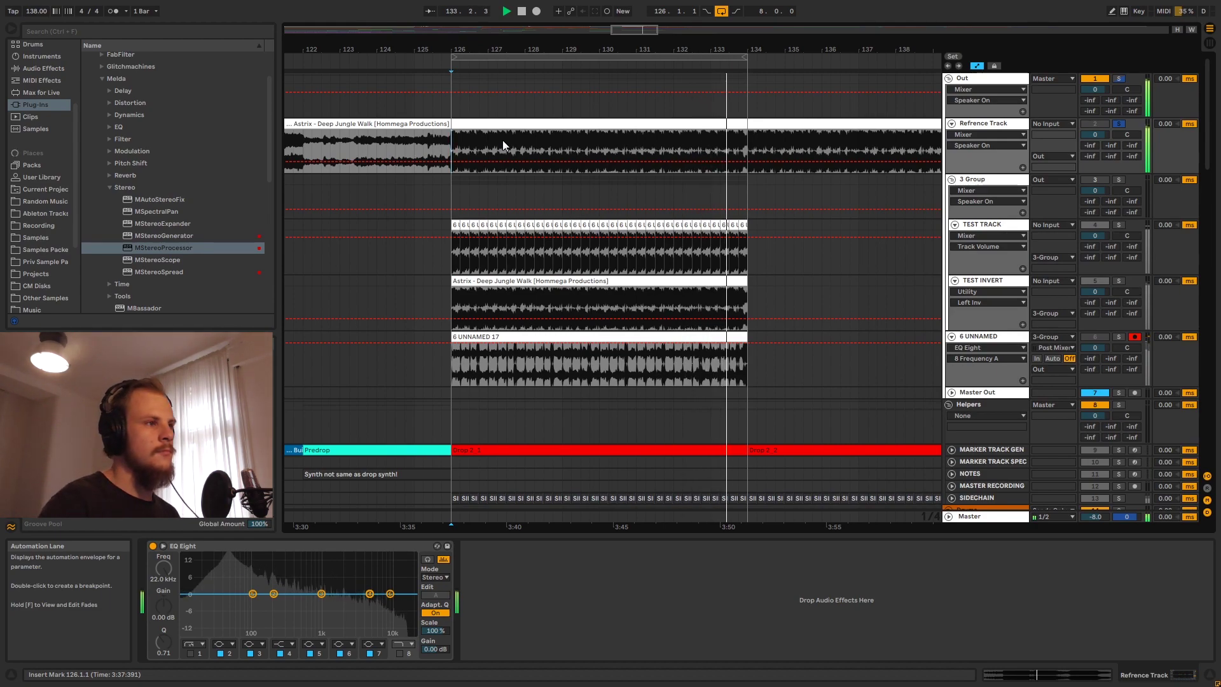
{"action": "key", "text": "space"}
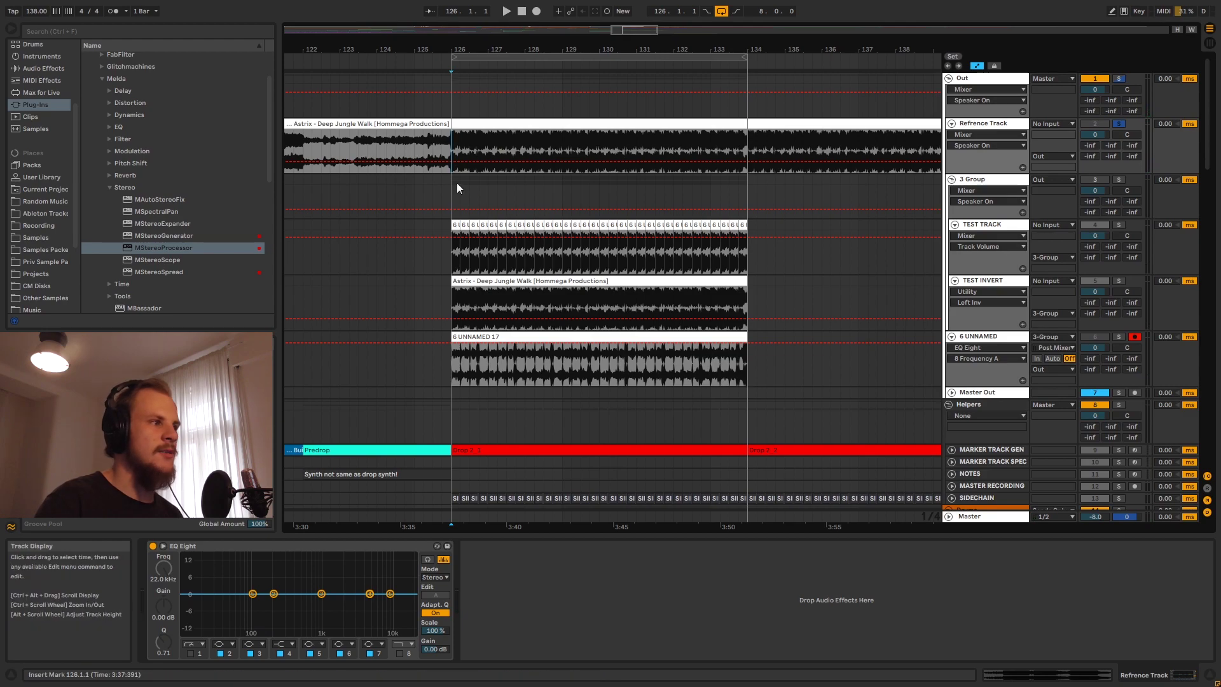
- Select the first beat of TEST TRACK, from 126.1.1 to 126.2.1, and solo that track
{"action": "scroll", "coordinate": [453, 182], "scroll_direction": "down", "scroll_amount": 2}
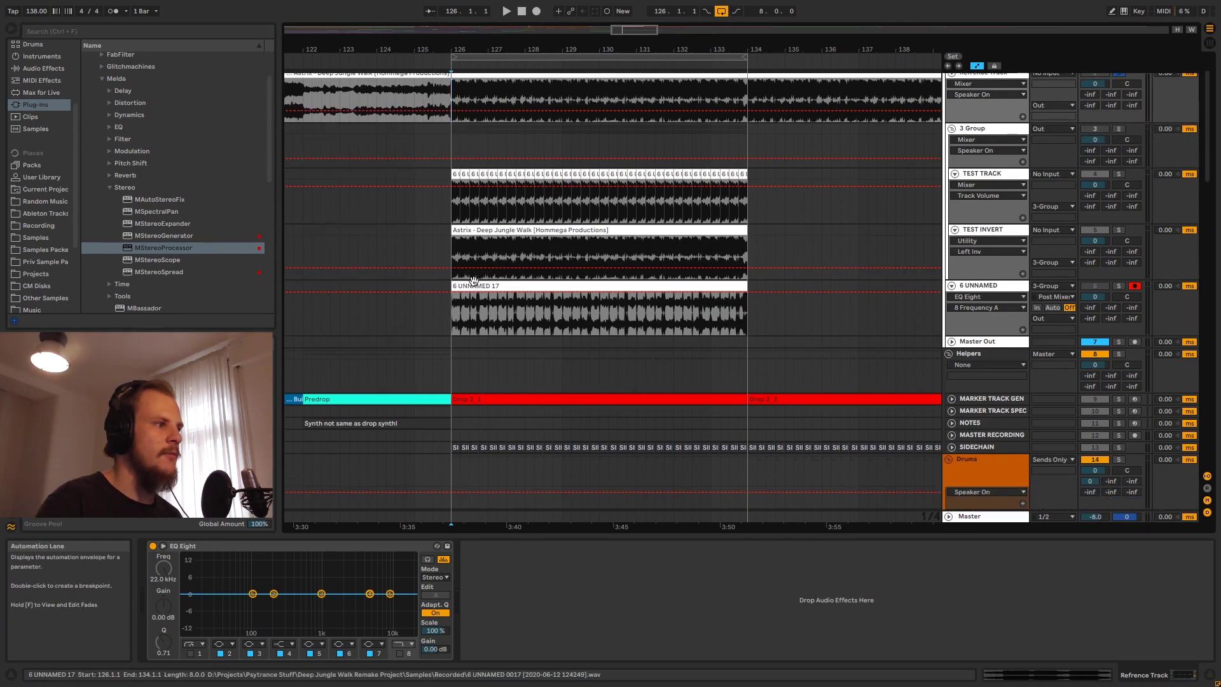
{"action": "left_click_drag", "start_coordinate": [465, 49], "coordinate": [464, 55]}
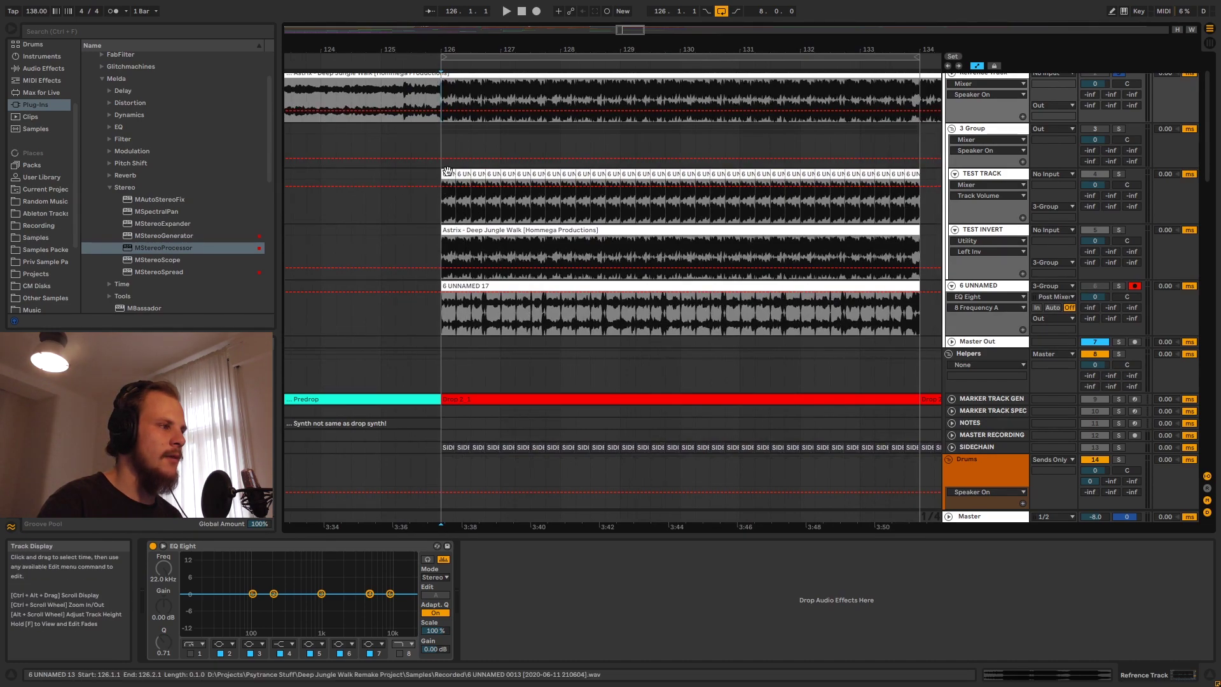
{"action": "left_click_drag", "start_coordinate": [460, 199], "coordinate": [448, 201]}
{"action": "left_click", "coordinate": [1119, 174]}
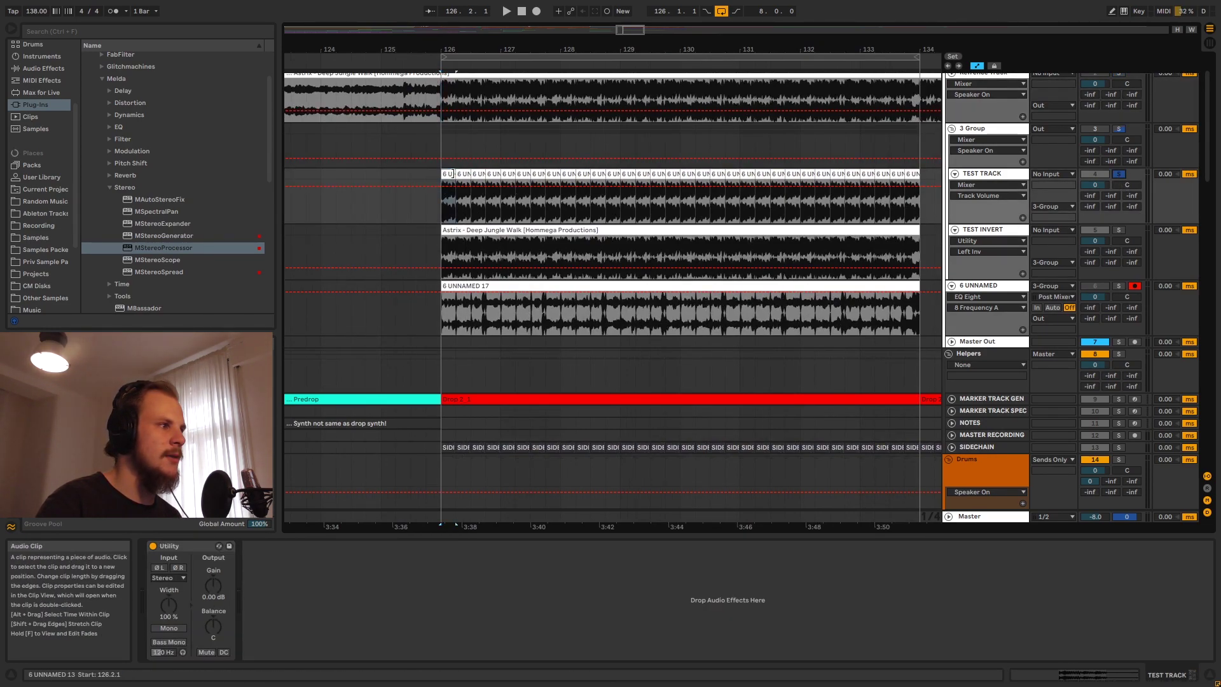
{"action": "left_click_drag", "start_coordinate": [459, 49], "coordinate": [298, 51]}
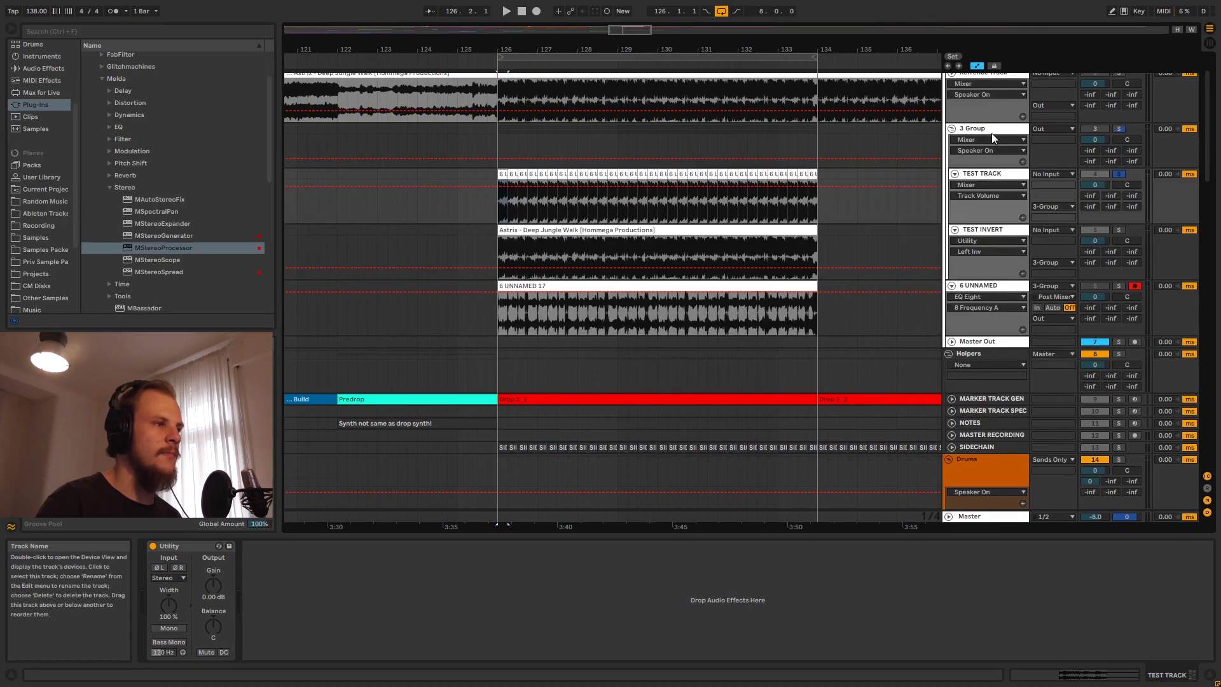
- Invert the left and right phase in the TEST INVERT track's Utility, and switch both inversions back off
{"action": "left_click", "coordinate": [998, 175]}
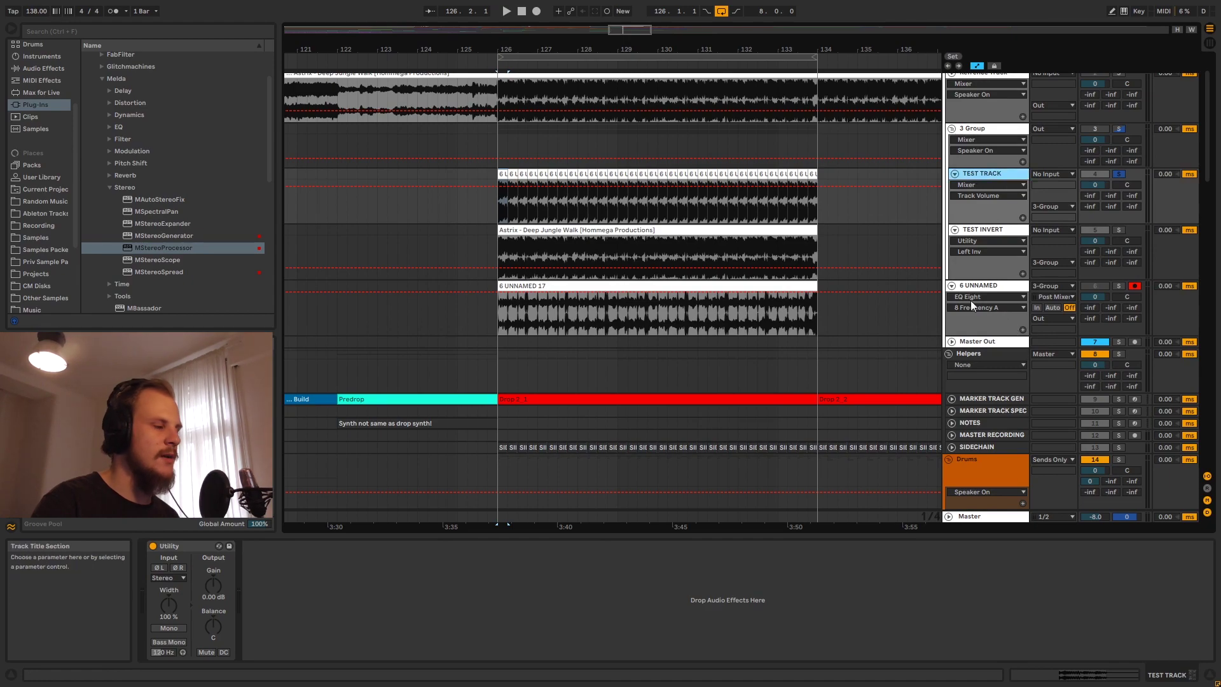
{"action": "left_click", "coordinate": [992, 230]}
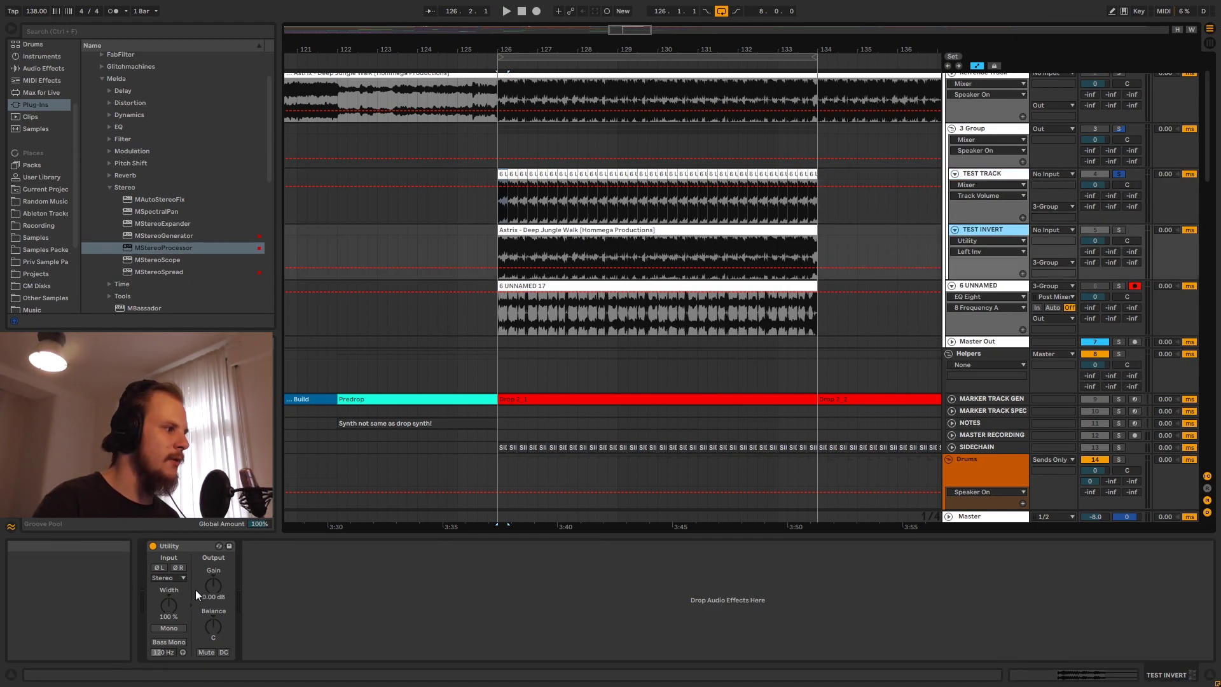
{"action": "left_click", "coordinate": [176, 568]}
{"action": "left_click", "coordinate": [159, 567]}
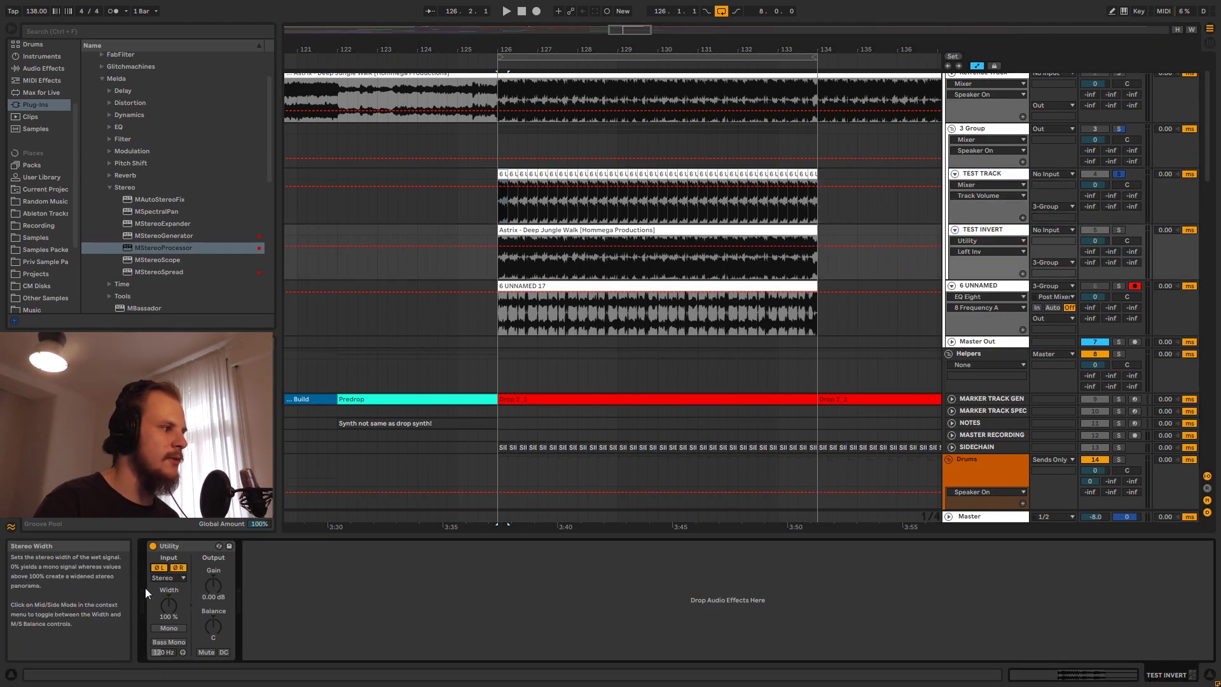
{"action": "left_click", "coordinate": [167, 567]}
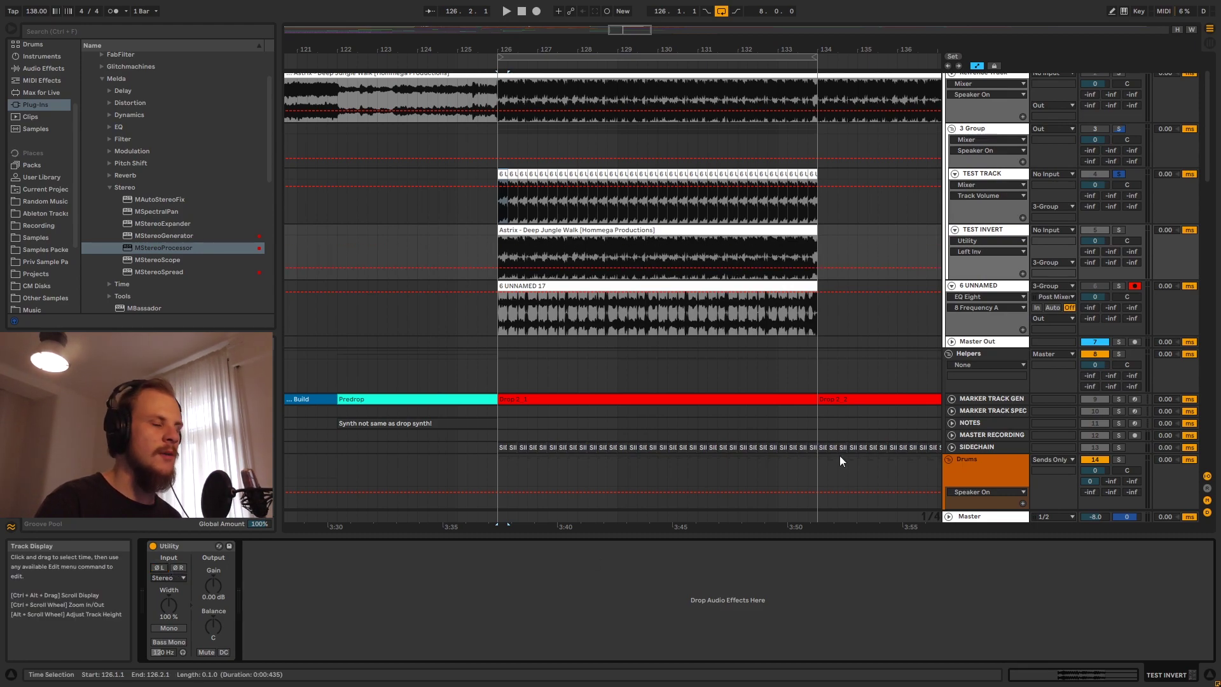
- Place the insert marker at 126.1.1 on TEST INVERT and switch the solo from TEST TRACK to the whole 3 Group
{"action": "left_click", "coordinate": [589, 226]}
{"action": "left_click", "coordinate": [515, 275]}
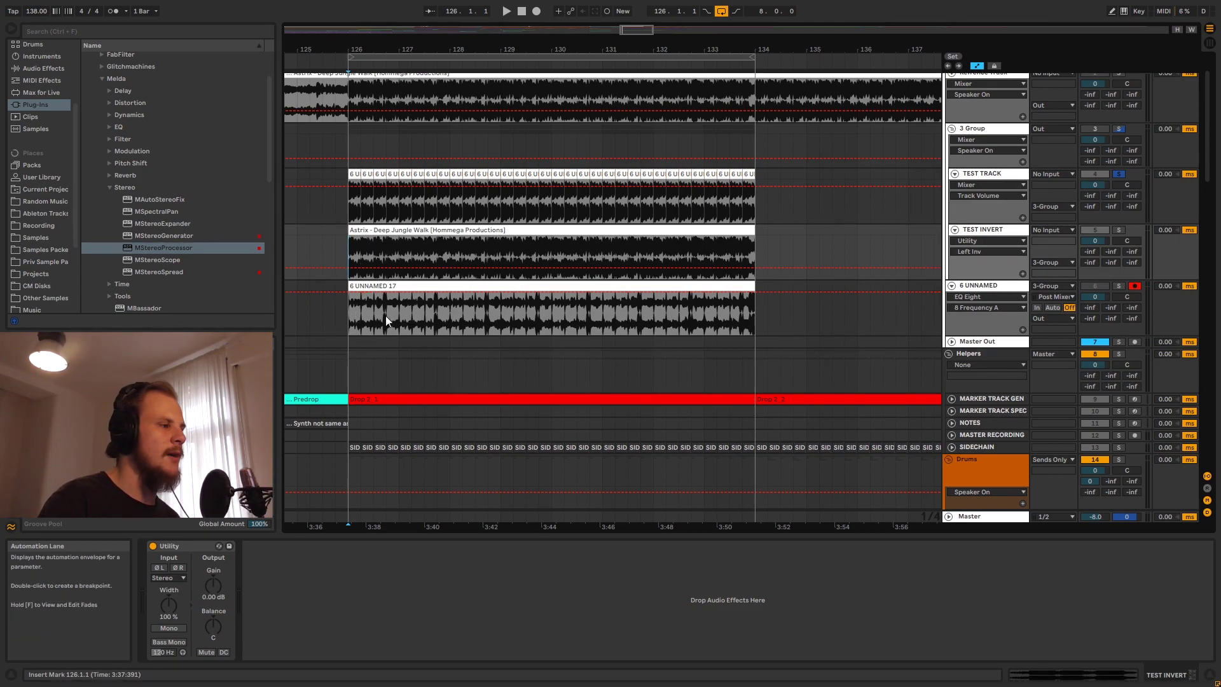
{"action": "scroll", "coordinate": [350, 59], "scroll_direction": "up", "scroll_amount": 5, "text": "ctrl"}
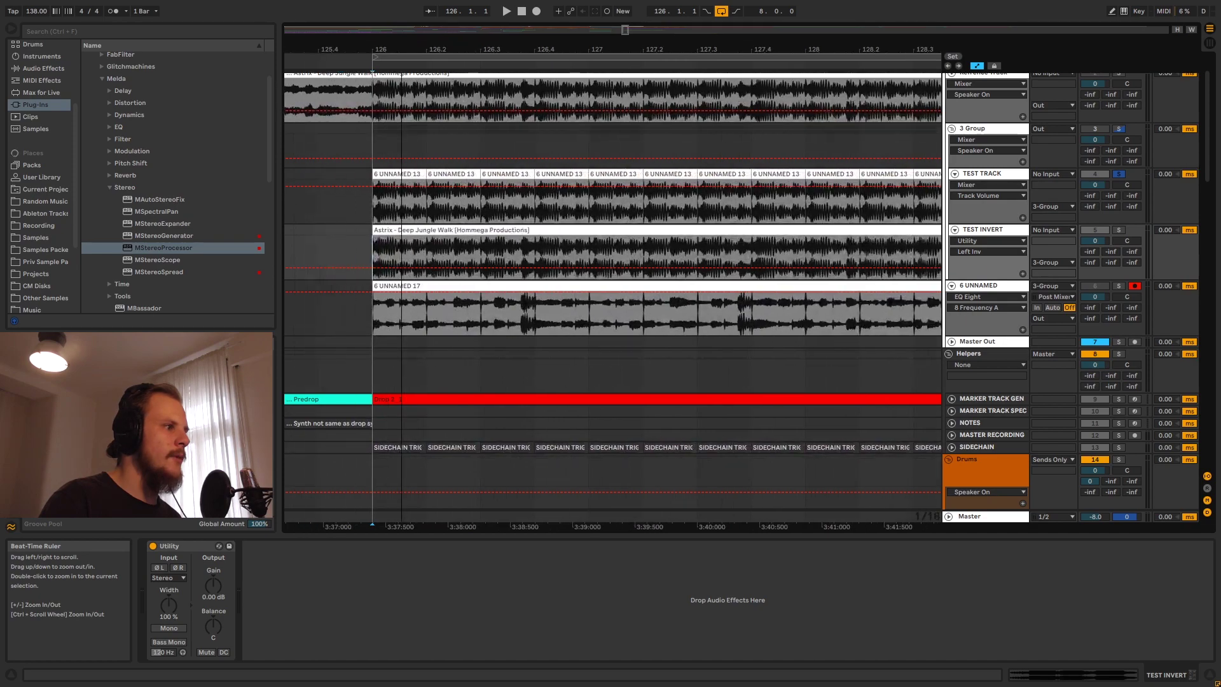
{"action": "left_click", "coordinate": [179, 569]}
{"action": "left_click", "coordinate": [1119, 173]}
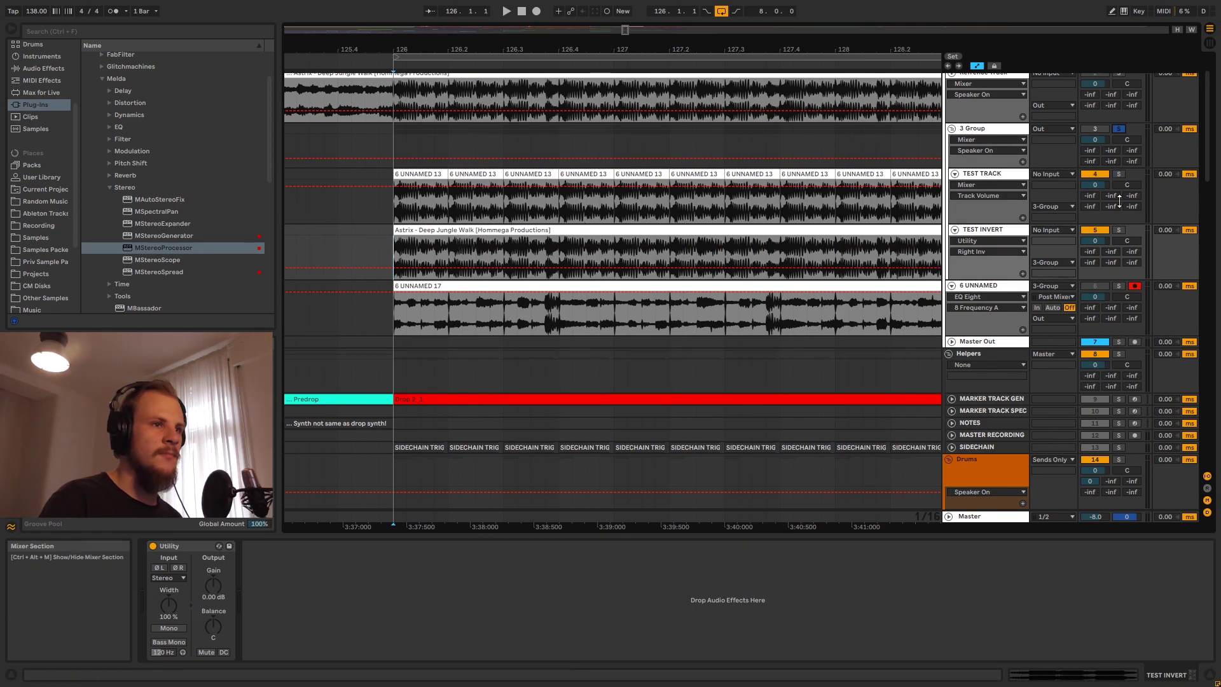
- Compare the TEST TRACK beat 126.1.1 to 126.2.1 with TEST INVERT by selecting each, the latter from 126.1.1 to 127.2.1
{"action": "key", "text": "Up"}
{"action": "key", "text": "shift+Right"}
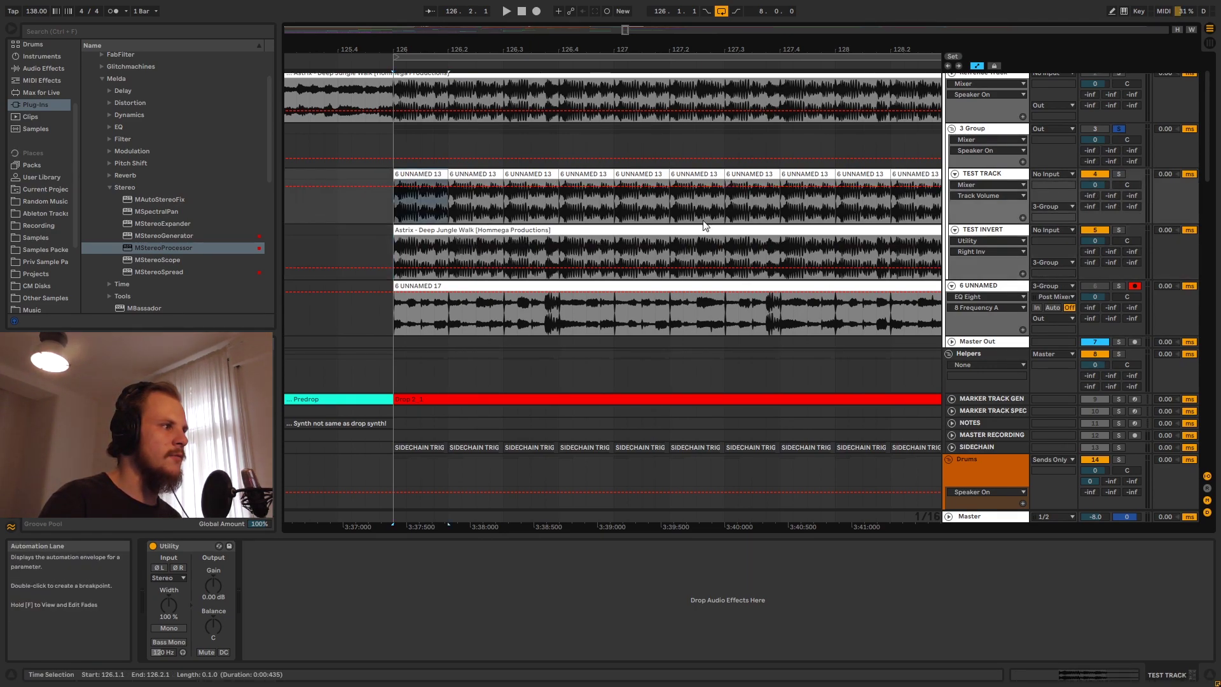
{"action": "left_click", "coordinate": [486, 255]}
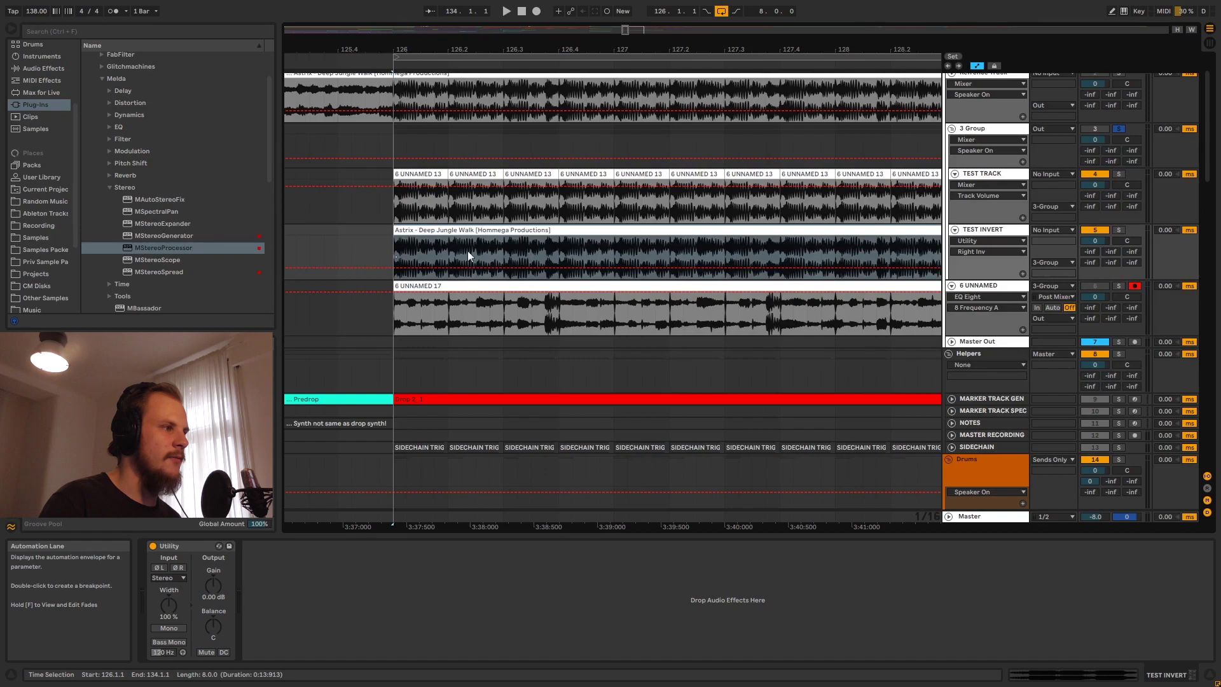
{"action": "left_click_drag", "start_coordinate": [395, 253], "coordinate": [669, 258]}
- Solo the 6 UNNAMED track and play its recorded clip from bar 126
{"action": "left_click", "coordinate": [1119, 286]}
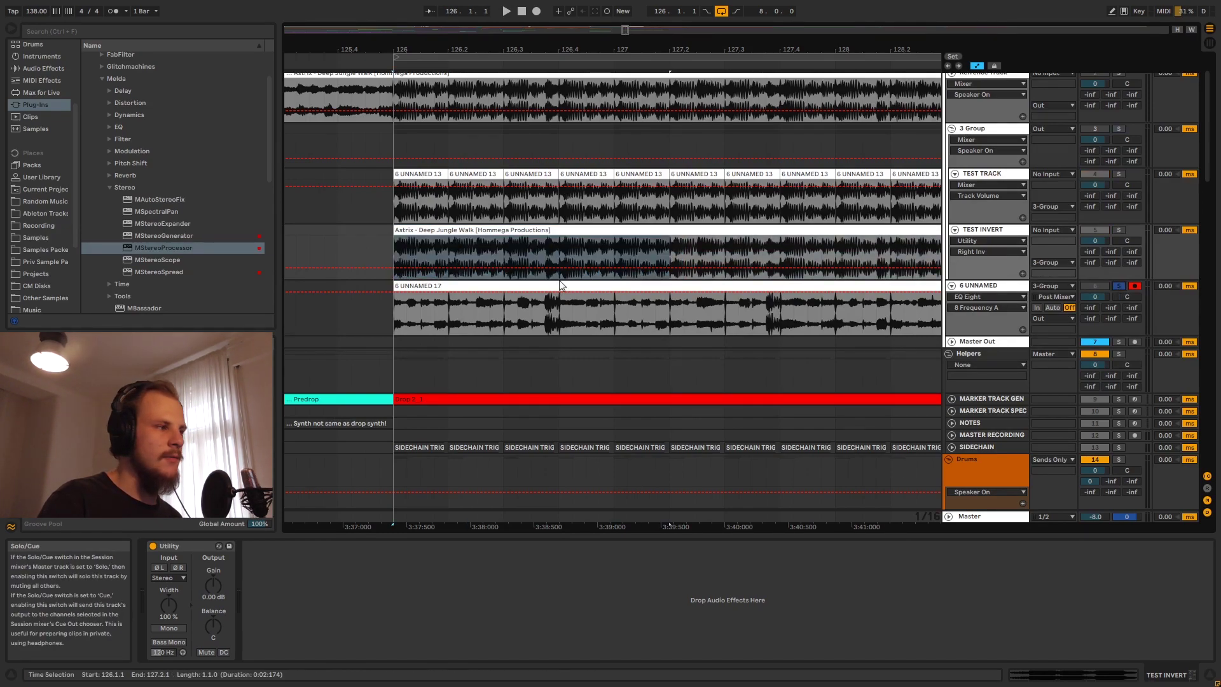
{"action": "left_click", "coordinate": [516, 286]}
{"action": "left_click_drag", "start_coordinate": [337, 49], "coordinate": [337, 34]}
{"action": "key", "text": "space"}
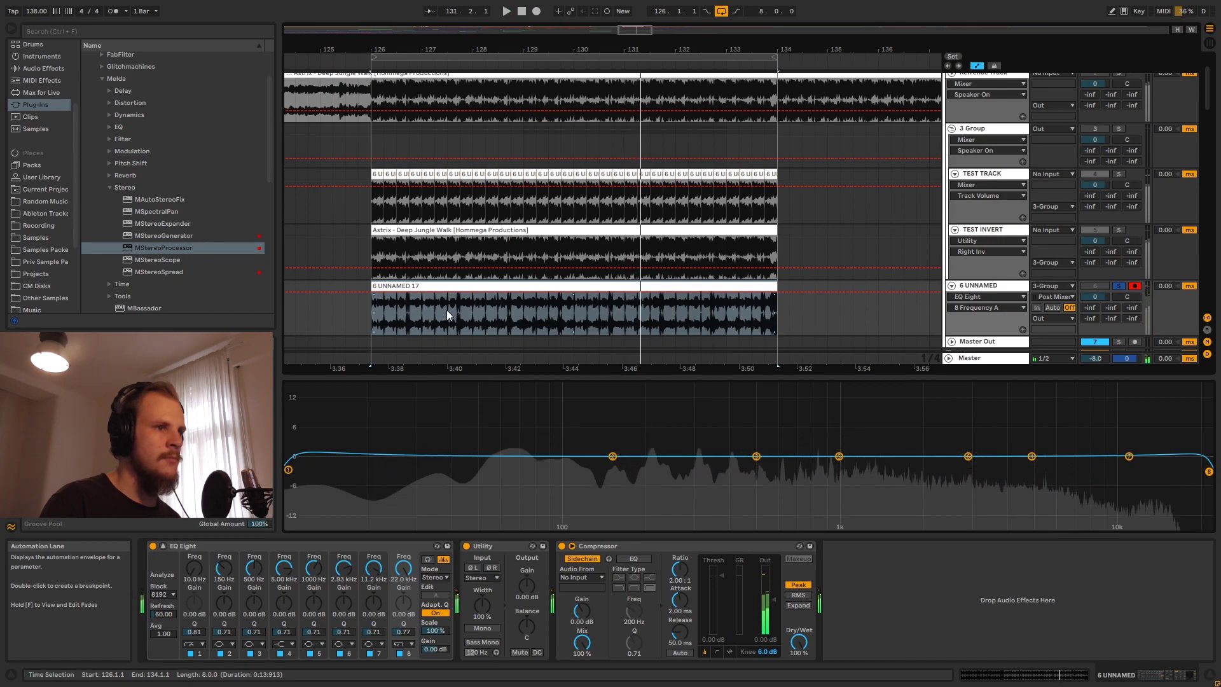
{"action": "key", "text": "space"}
- Collapse the 6 UNNAMED track and the 3 Group, and return the insert marker to bar 126
{"action": "left_click", "coordinate": [952, 286]}
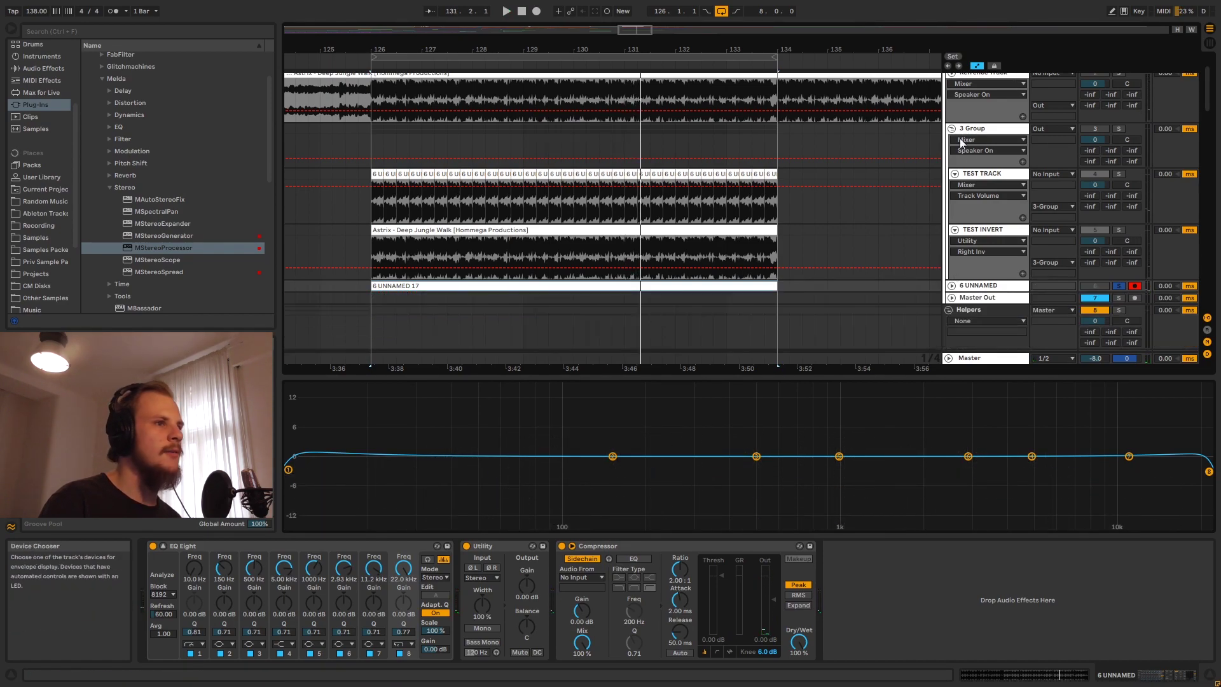
{"action": "left_click", "coordinate": [951, 128]}
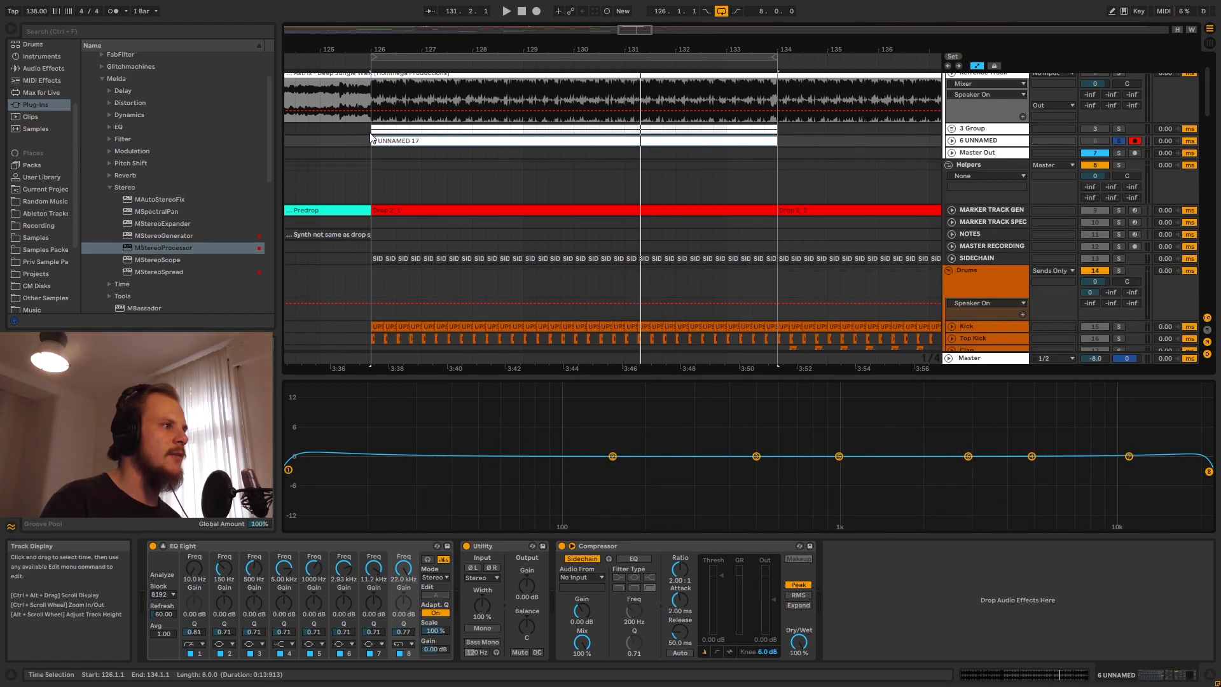
{"action": "left_click", "coordinate": [413, 189]}
- Examine the drum, bass and lead tracks of the remake from bar 126 onward
{"action": "scroll", "coordinate": [414, 189], "scroll_direction": "down", "scroll_amount": 8}
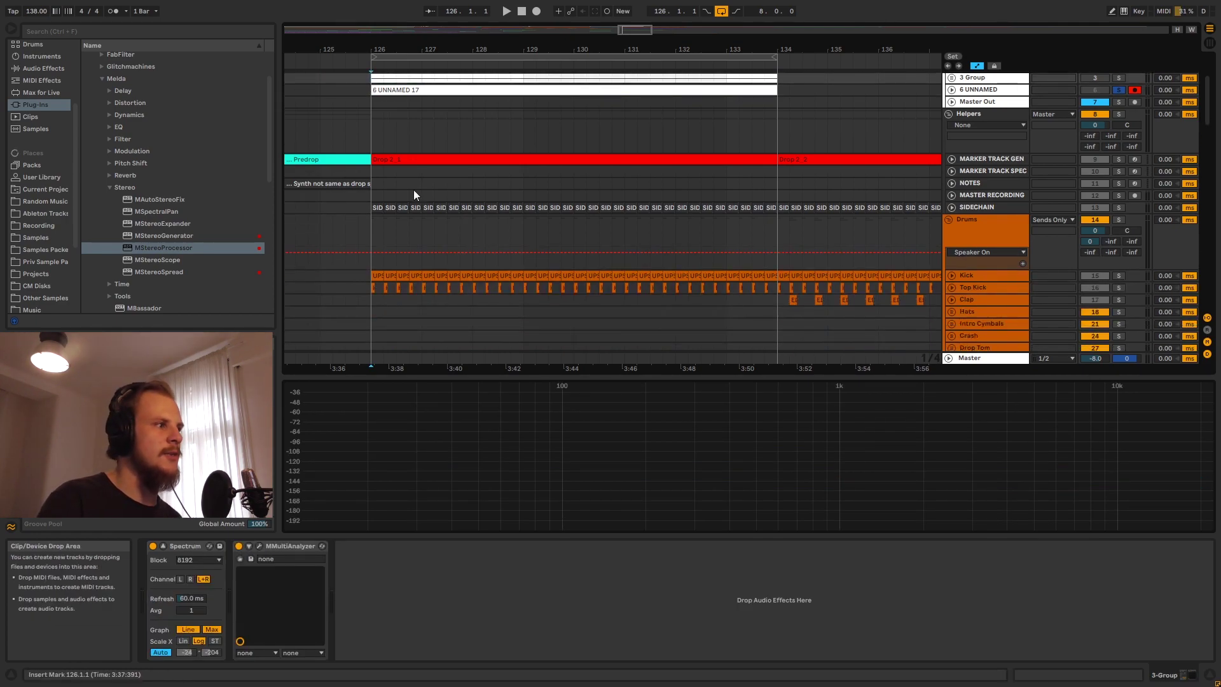
{"action": "left_click", "coordinate": [385, 177]}
{"action": "scroll", "coordinate": [502, 173], "scroll_direction": "down", "scroll_amount": 5}
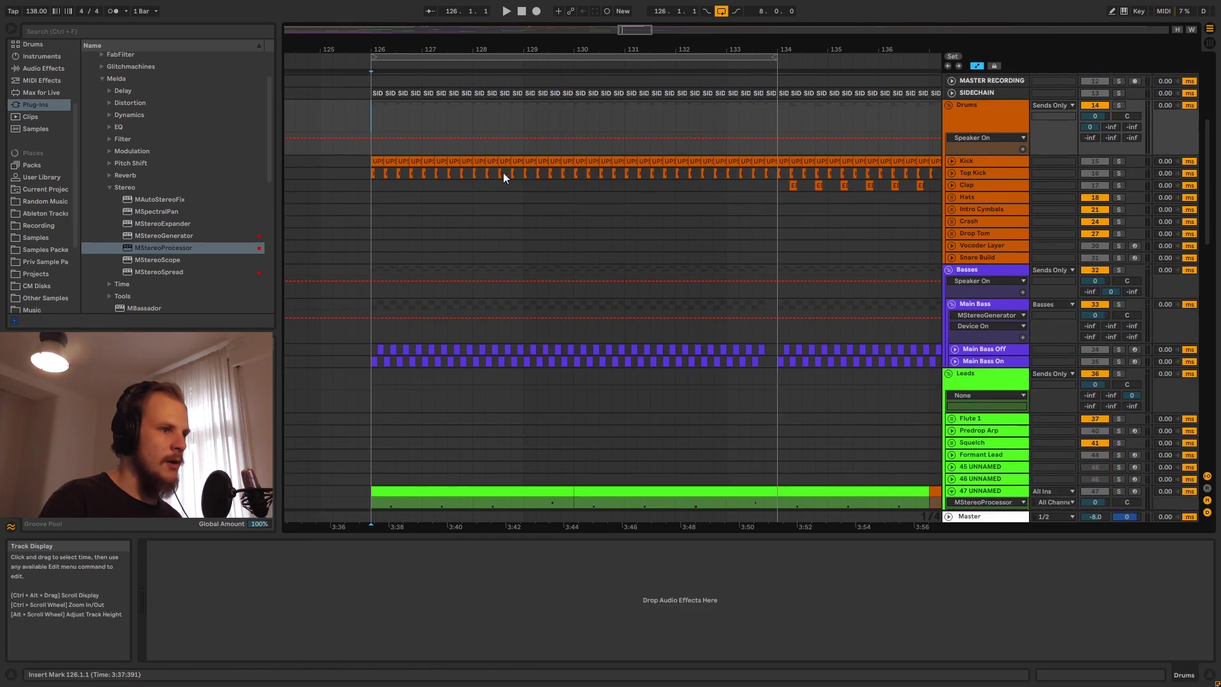
{"action": "scroll", "coordinate": [523, 227], "scroll_direction": "down", "scroll_amount": 2}
{"action": "scroll", "coordinate": [523, 227], "scroll_direction": "up", "scroll_amount": 3}
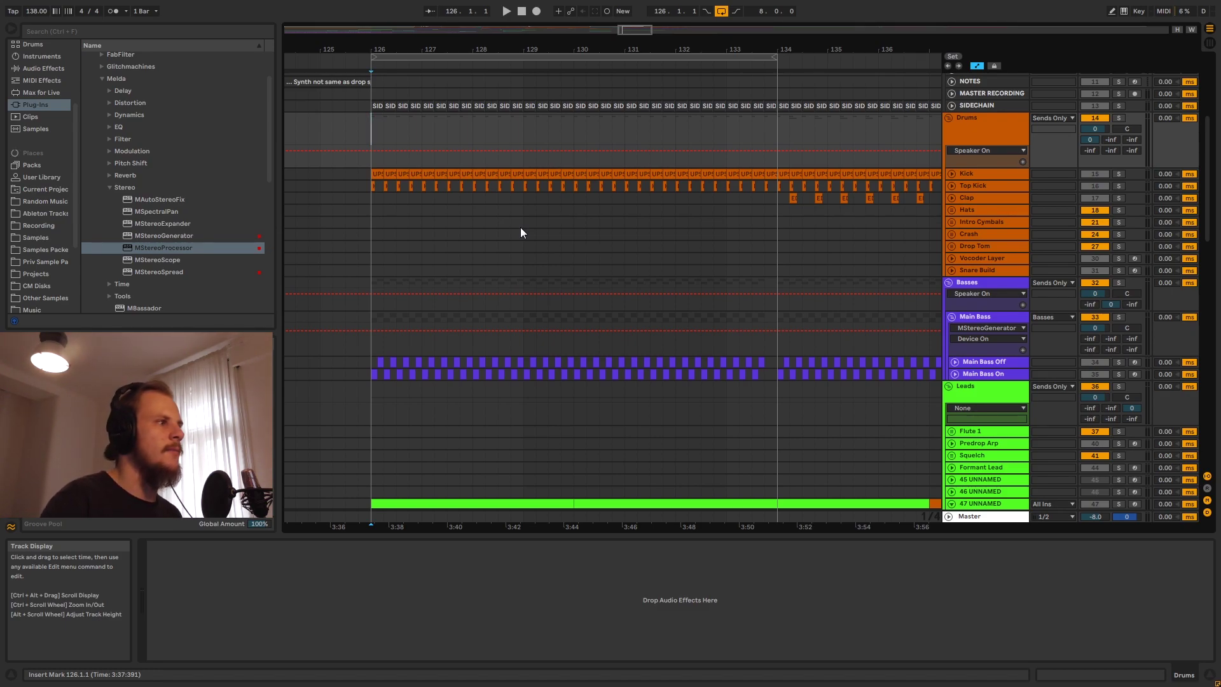
{"action": "scroll", "coordinate": [520, 227], "scroll_direction": "up", "scroll_amount": 3}
{"action": "scroll", "coordinate": [480, 318], "scroll_direction": "up", "scroll_amount": 1}
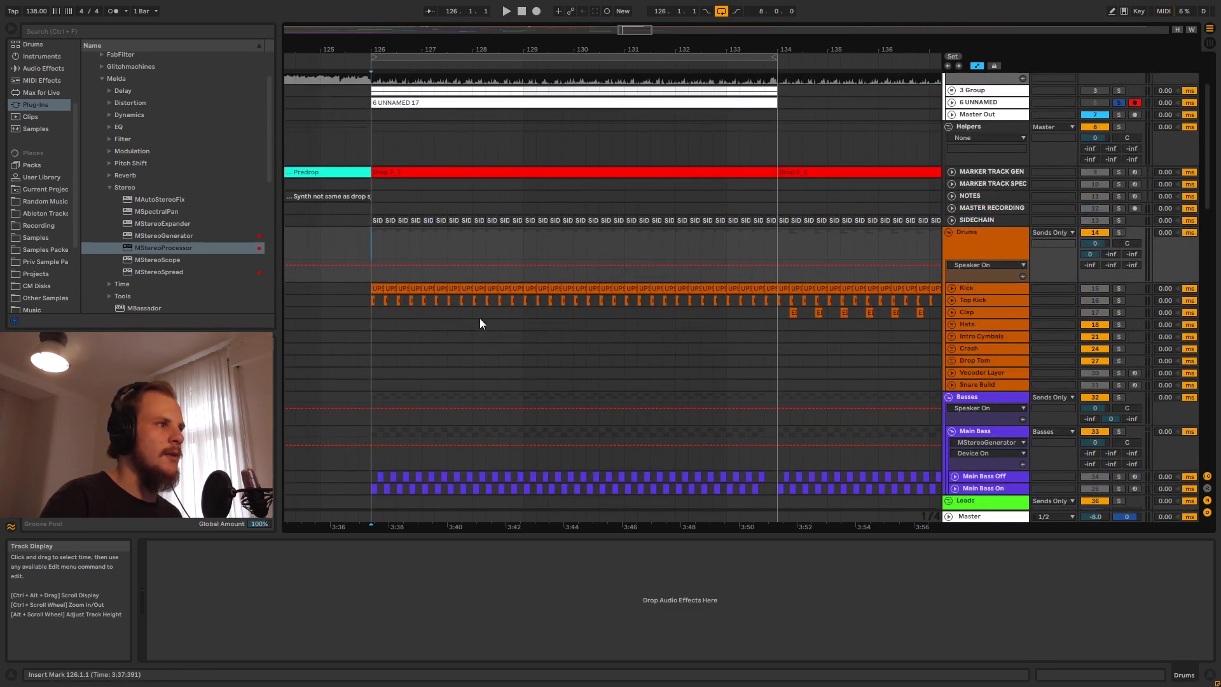
{"action": "scroll", "coordinate": [421, 132], "scroll_direction": "up", "scroll_amount": 2}
{"action": "scroll", "coordinate": [421, 132], "scroll_direction": "up", "scroll_amount": 1}
{"action": "scroll", "coordinate": [421, 131], "scroll_direction": "up", "scroll_amount": 1}
- Unfold the 3 Group and select the TEST TRACK clip from 126.1.1 to 126.2.1
{"action": "key", "text": "u"}
{"action": "left_click", "coordinate": [402, 203]}
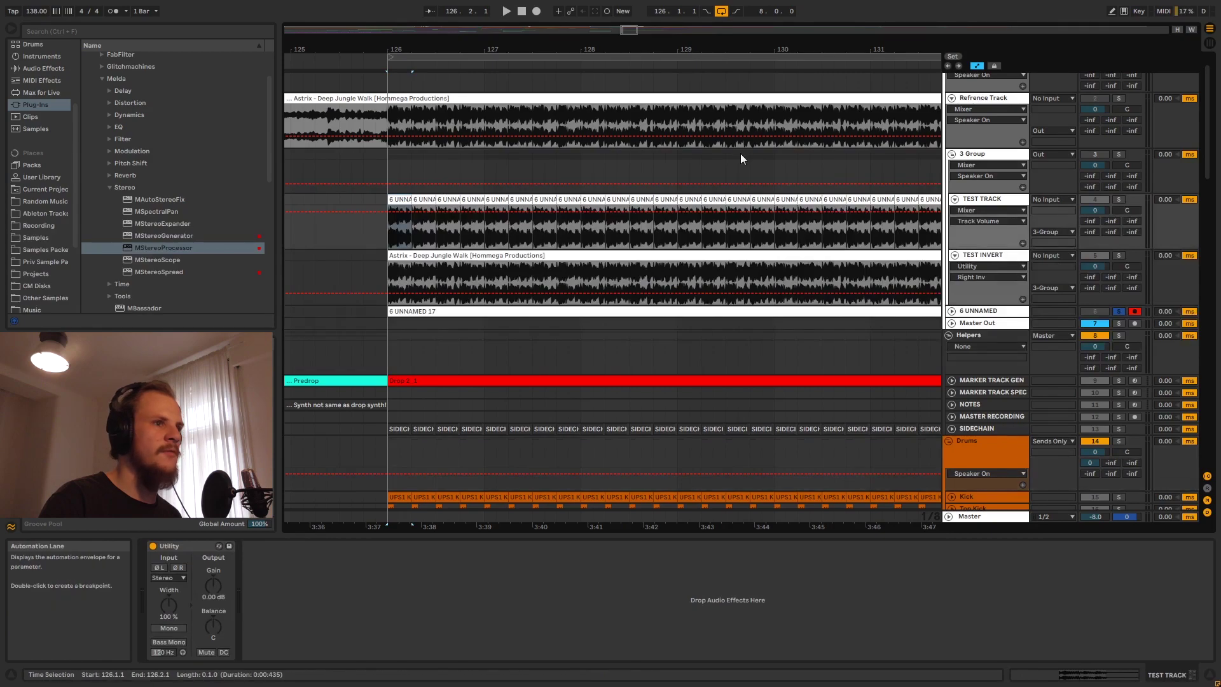
- Solo TEST TRACK and play it from bar 126, briefly activating the 3 Group during playback
{"action": "left_click", "coordinate": [1118, 199]}
{"action": "key", "text": "space"}
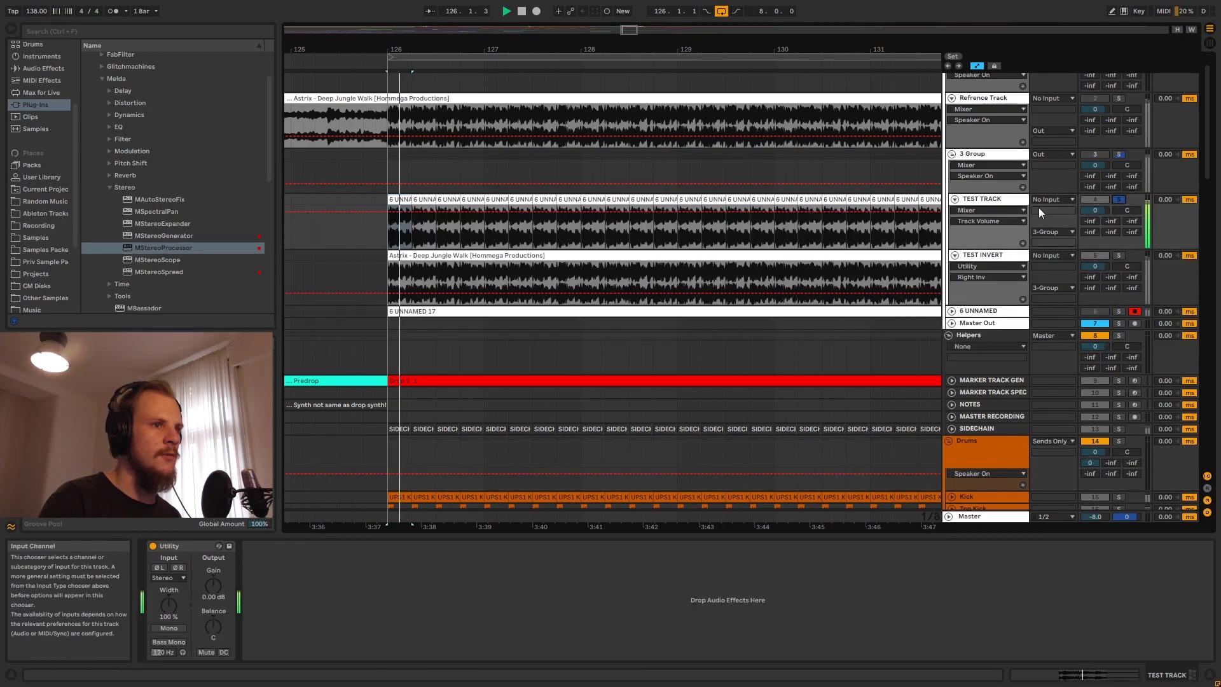
{"action": "left_click", "coordinate": [1092, 156]}
{"action": "key", "text": "space"}
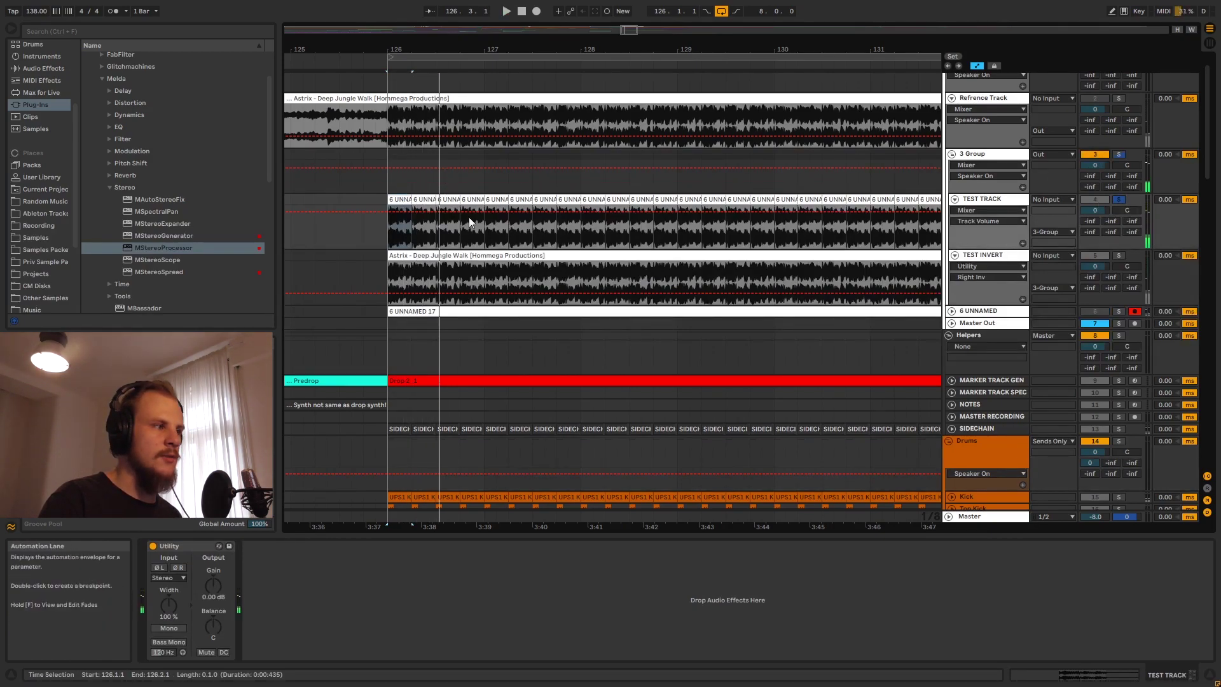
{"action": "left_click", "coordinate": [1096, 156]}
- Expand the 6 UNNAMED track and place the insert marker at 127.1.3 in its clip
{"action": "left_click", "coordinate": [952, 312]}
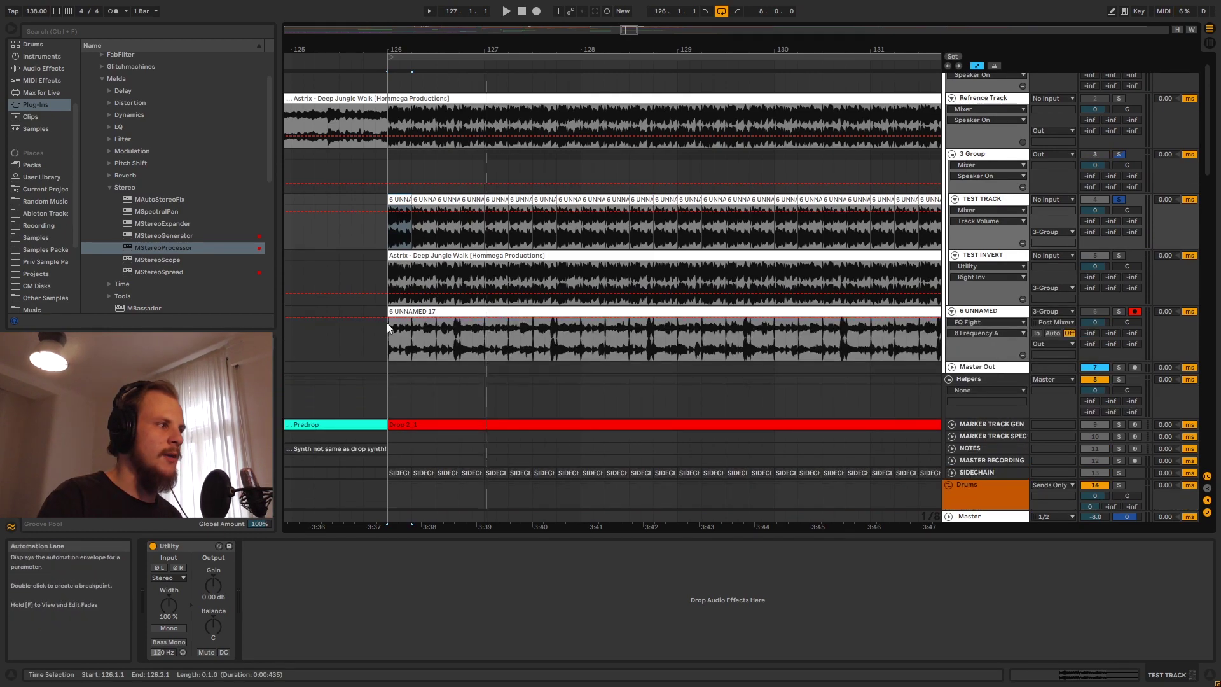
{"action": "left_click", "coordinate": [496, 338]}
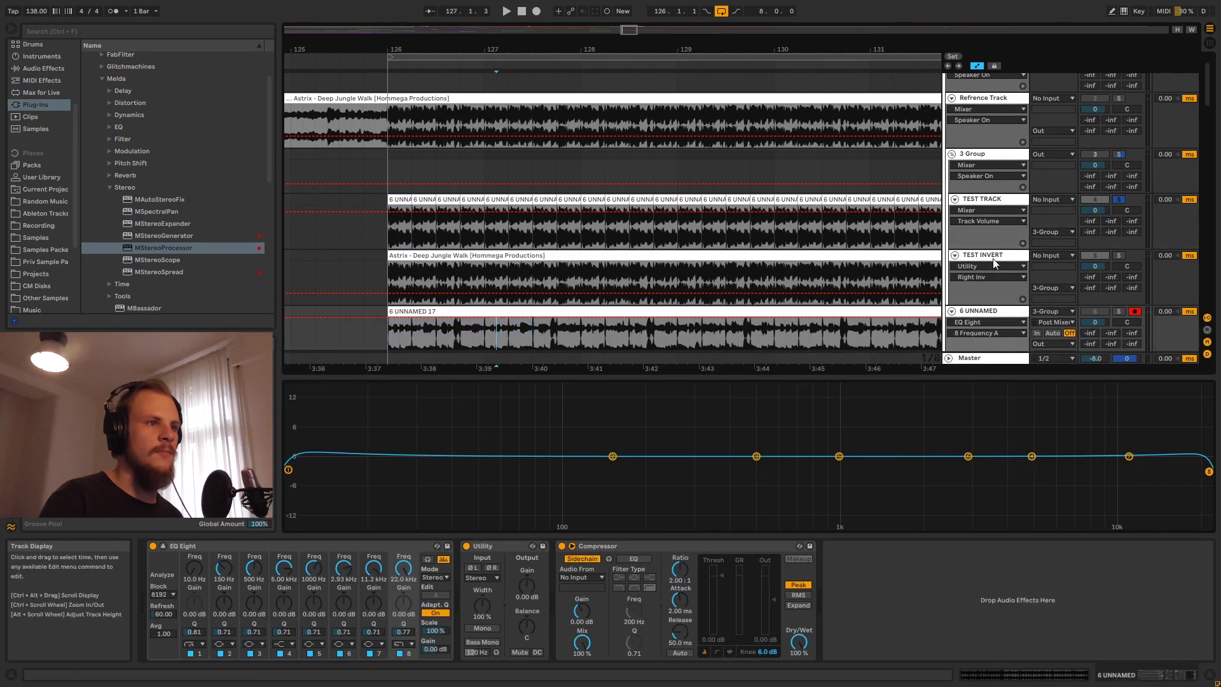
- Fold the 3 Group and 6 UNNAMED tracks and select the 6 UNNAMED clip from 126.1.1 to 134.1.1
{"action": "left_click", "coordinate": [952, 154]}
{"action": "left_click", "coordinate": [952, 166]}
{"action": "left_click", "coordinate": [400, 166]}
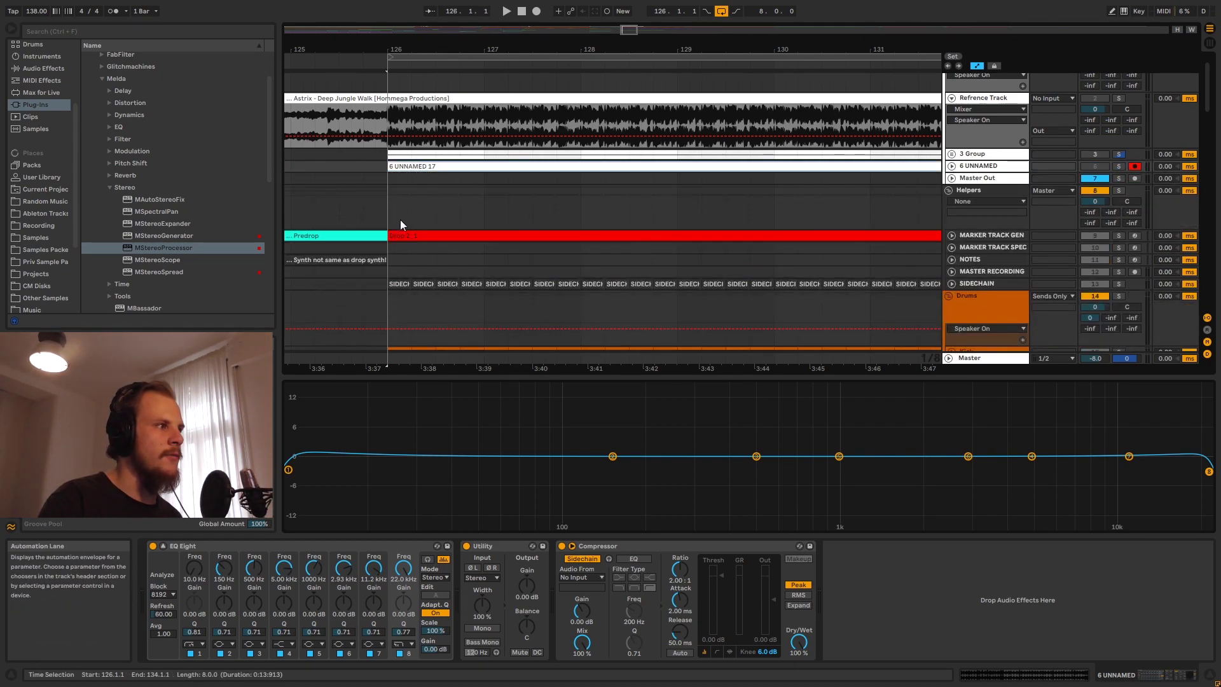
- Turn off the 3 Group solo and place the insert marker at 126.1.1 in the Drums track
{"action": "key", "text": "plus"}
{"action": "scroll", "coordinate": [537, 186], "scroll_direction": "down", "scroll_amount": 3}
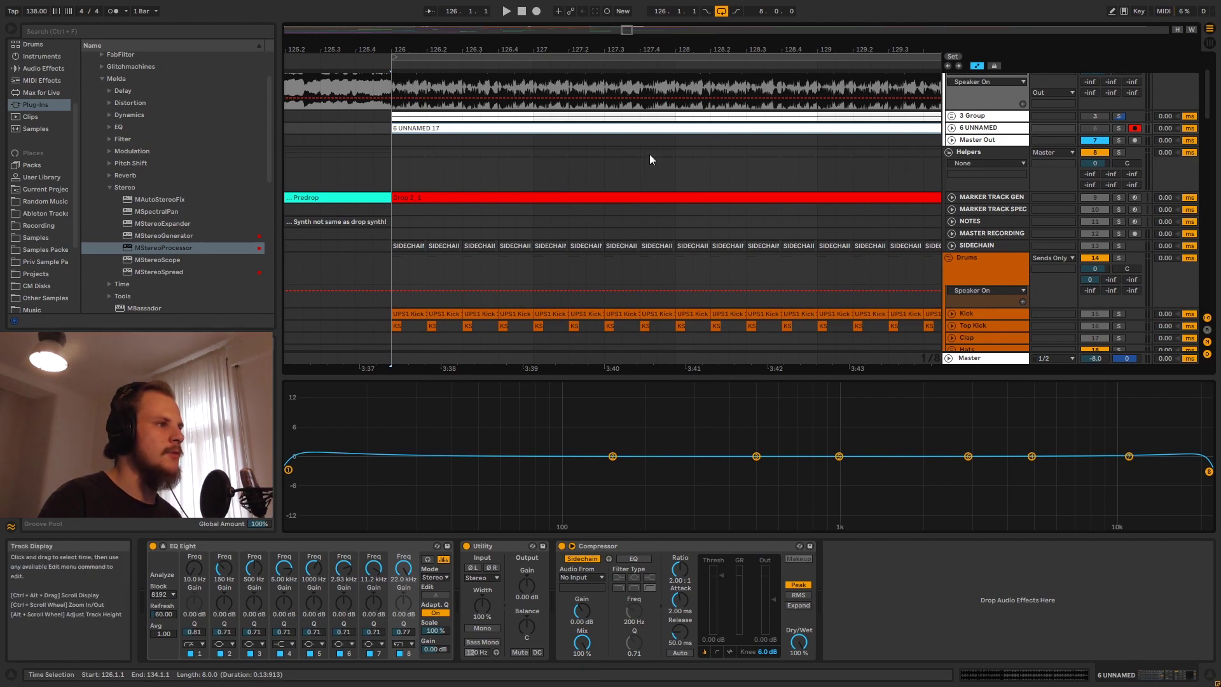
{"action": "scroll", "coordinate": [563, 160], "scroll_direction": "down", "scroll_amount": 5}
{"action": "scroll", "coordinate": [550, 177], "scroll_direction": "down", "scroll_amount": 2}
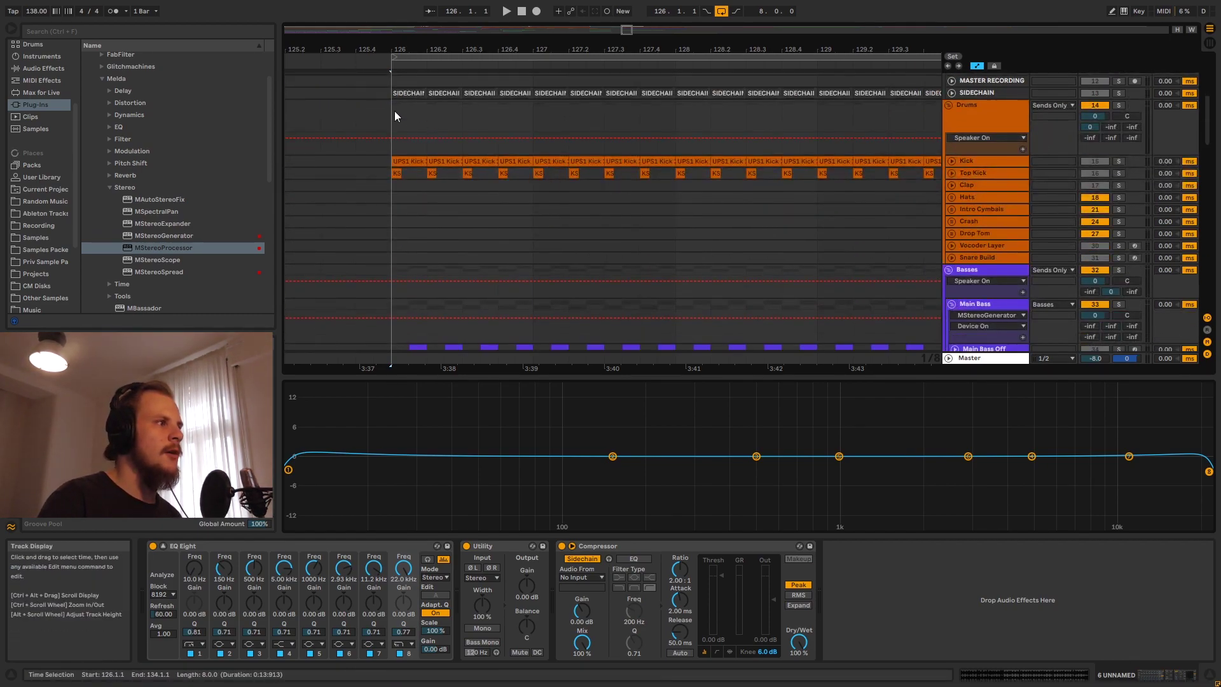
{"action": "left_click", "coordinate": [529, 135]}
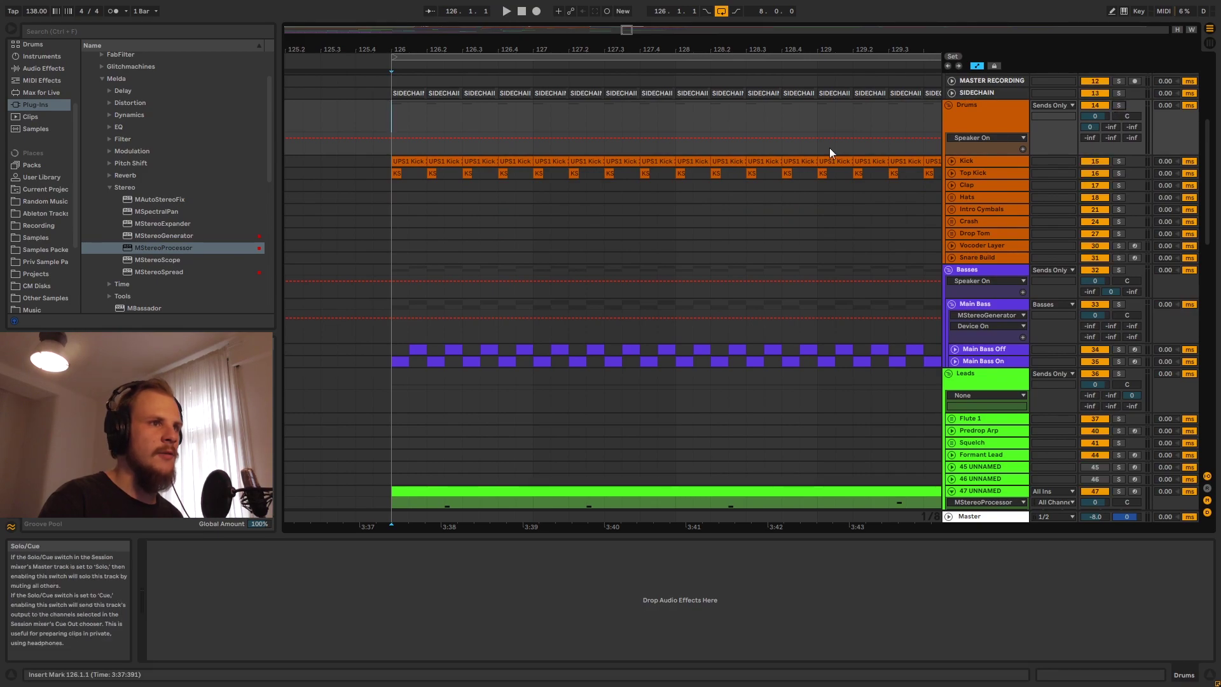
- Examine the leads, pads, FX and vocal tracks from bar 126, including the Vocal Fill clip at bar 129
{"action": "left_click_drag", "start_coordinate": [433, 50], "coordinate": [413, 112]}
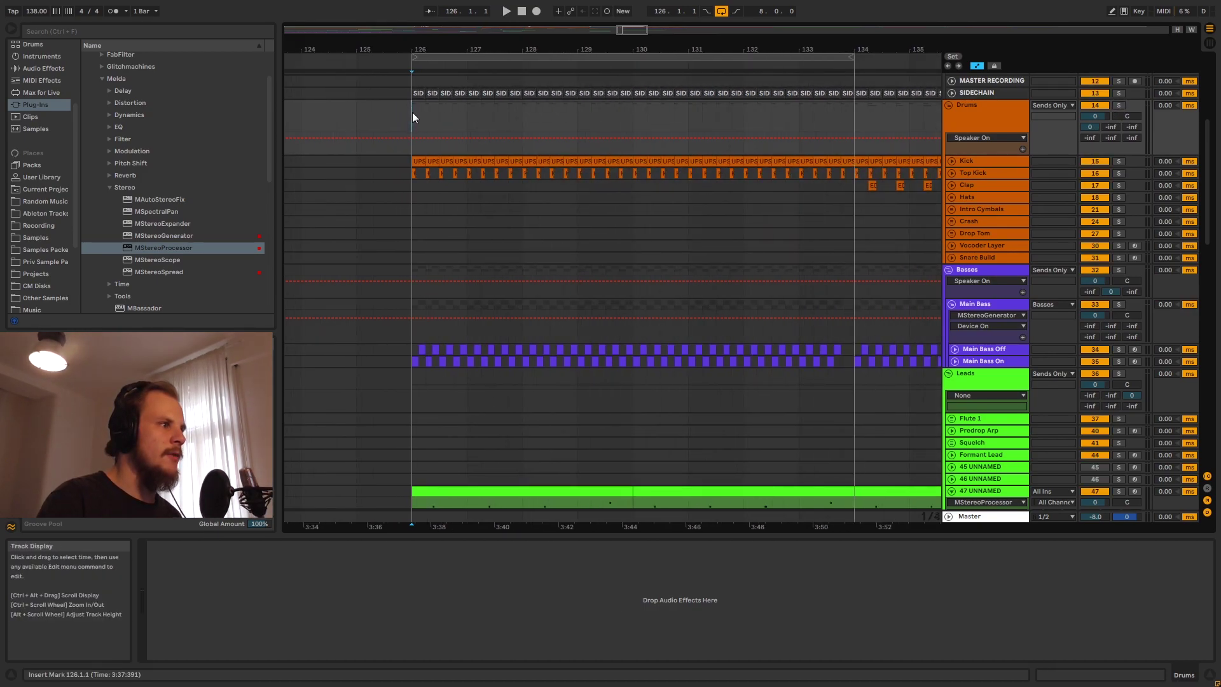
{"action": "scroll", "coordinate": [575, 353], "scroll_direction": "down", "scroll_amount": 4}
{"action": "scroll", "coordinate": [575, 356], "scroll_direction": "down", "scroll_amount": 10}
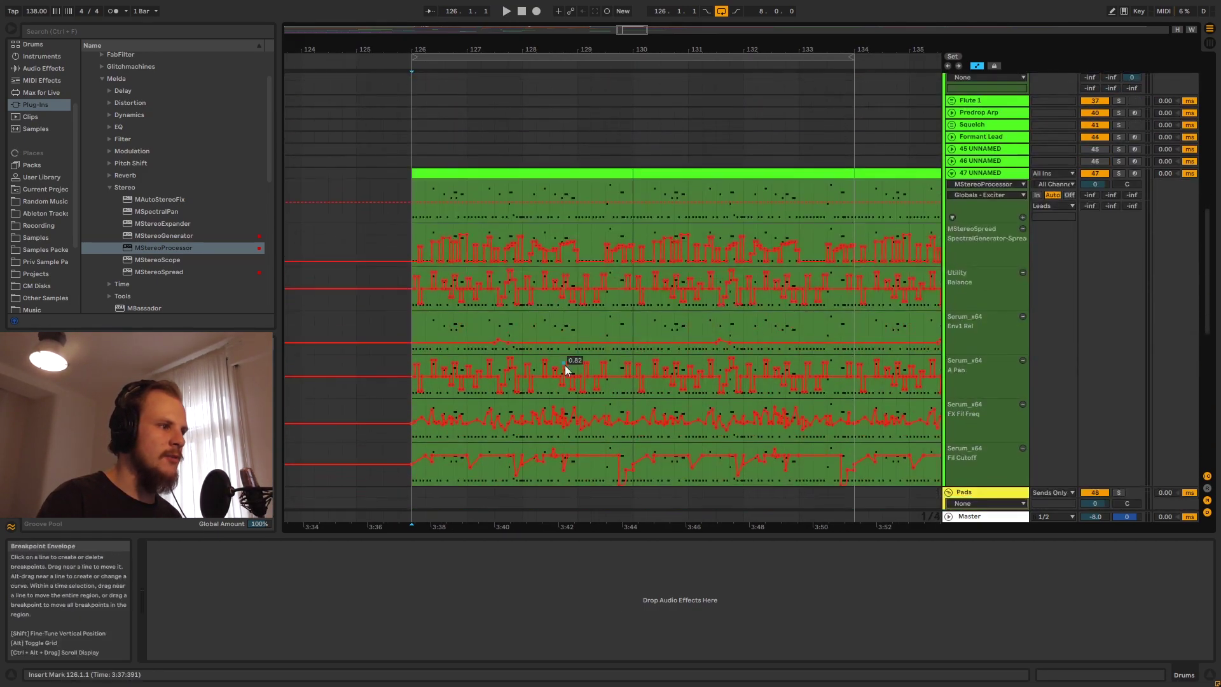
{"action": "scroll", "coordinate": [579, 448], "scroll_direction": "down", "scroll_amount": 6}
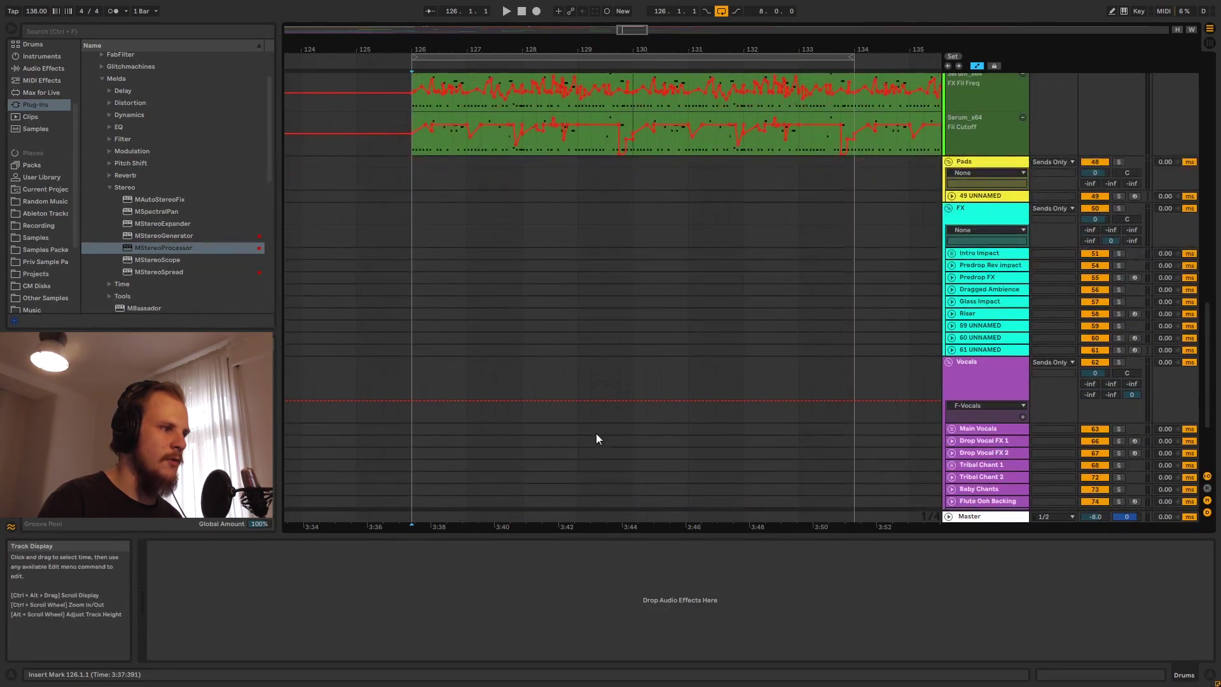
{"action": "left_click", "coordinate": [580, 476]}
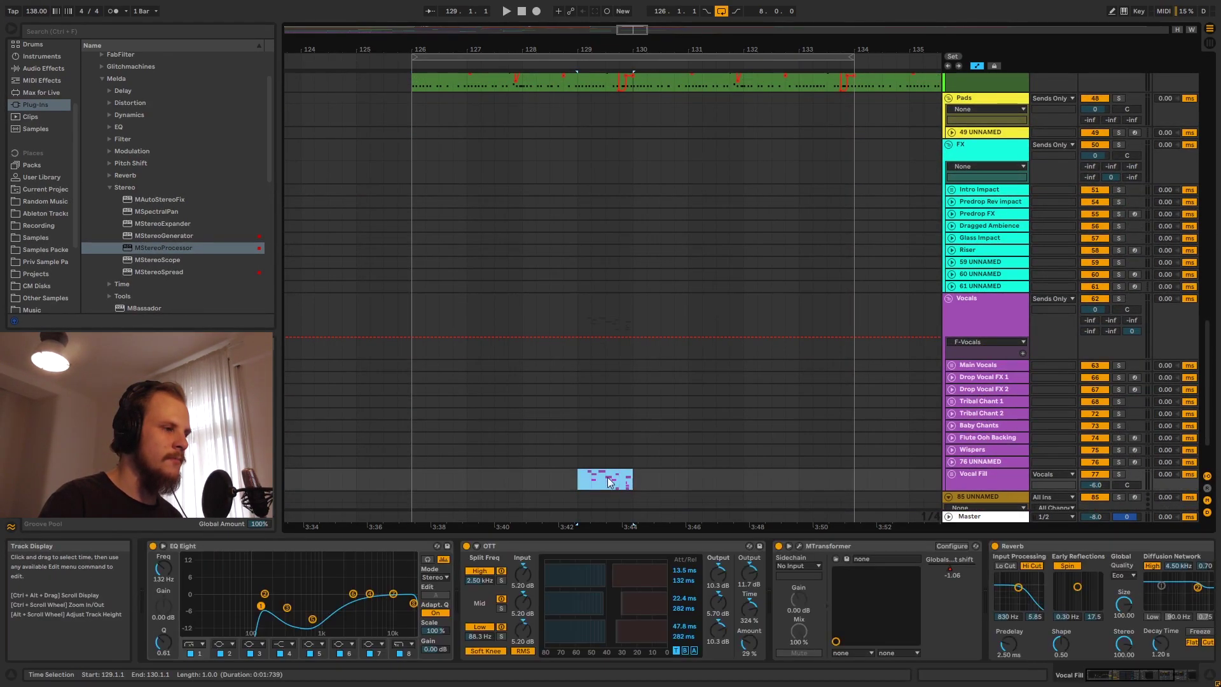
{"action": "left_click", "coordinate": [412, 479]}
{"action": "scroll", "coordinate": [410, 453], "scroll_direction": "up", "scroll_amount": 7}
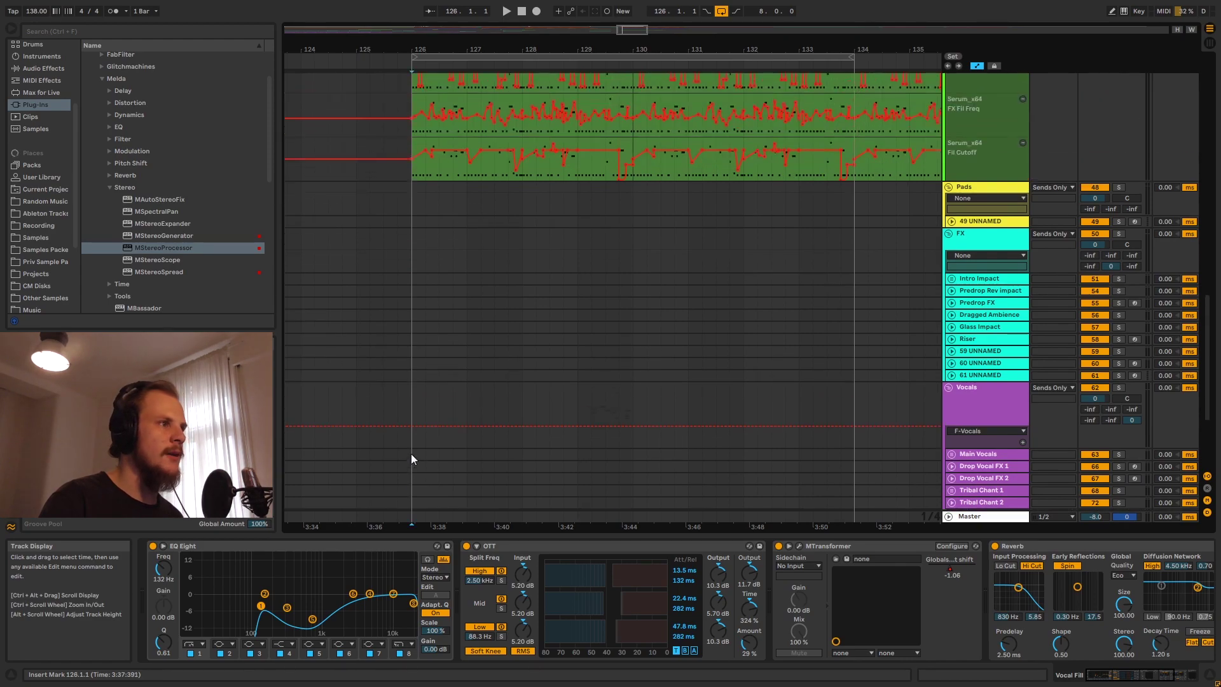
{"action": "scroll", "coordinate": [480, 369], "scroll_direction": "up", "scroll_amount": 1}
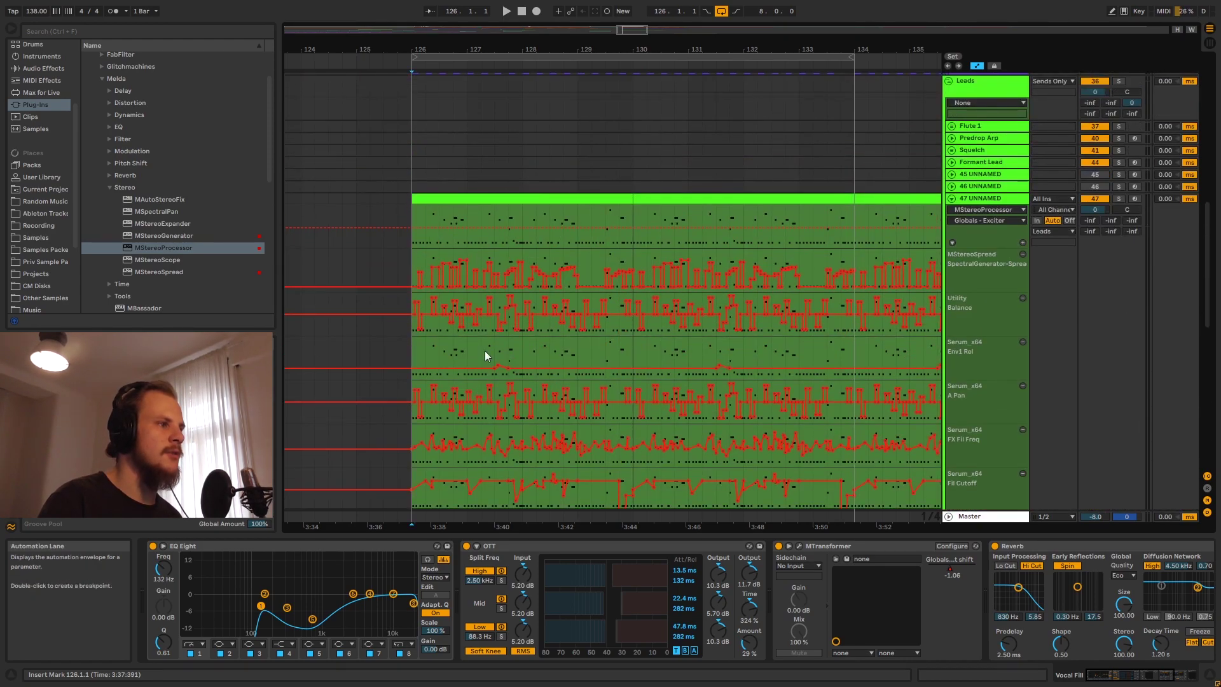
- Select the 47 UNNAMED clip from 126.1.1 to 130.1.1 and play the remake from bar 126
{"action": "left_click", "coordinate": [527, 199]}
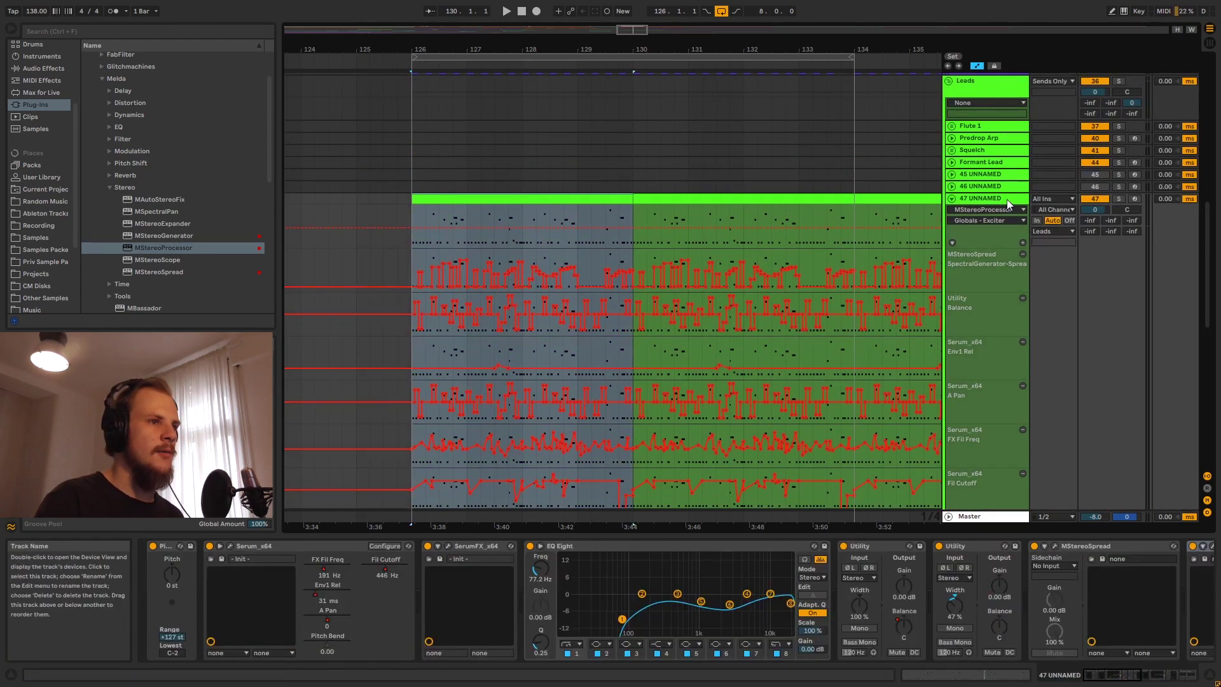
{"action": "key", "text": "space"}
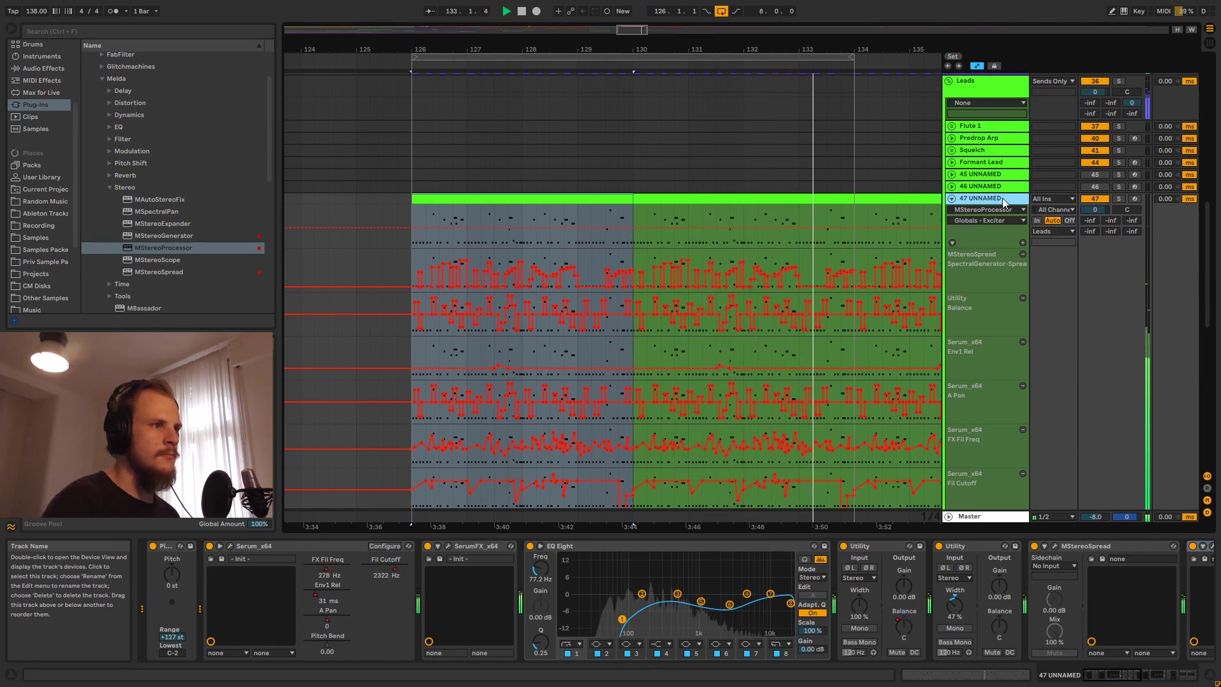
{"action": "key", "text": "space"}
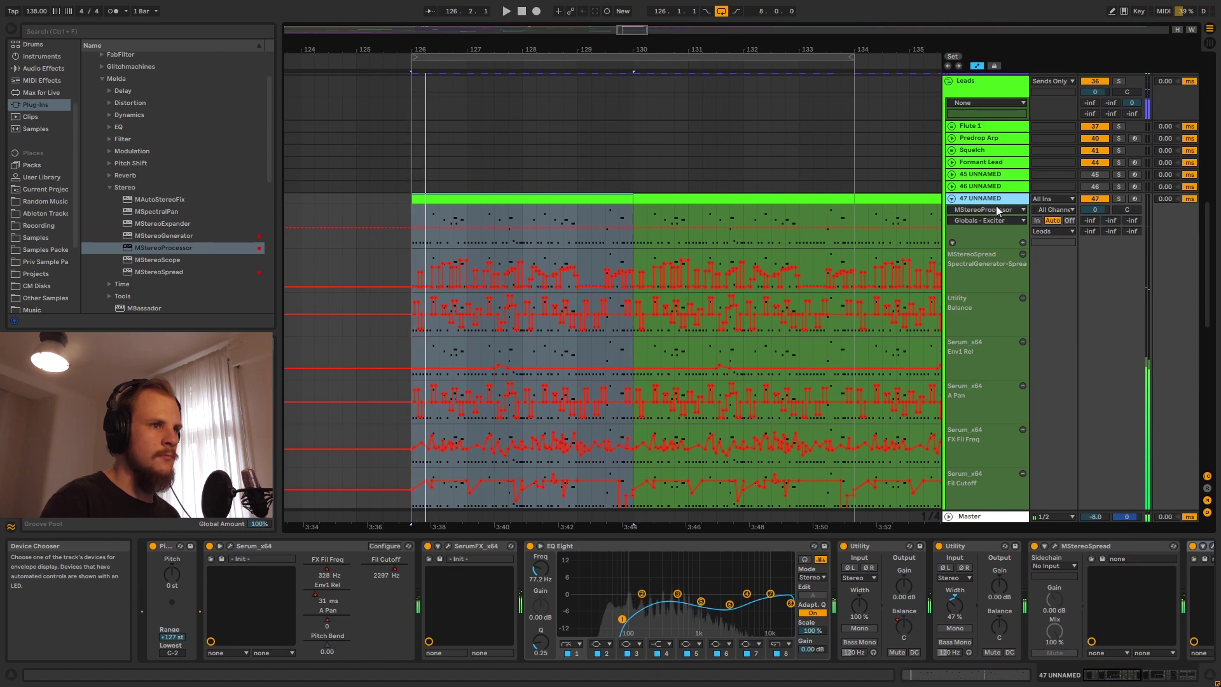
- Inspect the automation lanes of 47 UNNAMED and place the insert marker at 126.1.1 in the Env1 Rel lane
{"action": "left_click_drag", "start_coordinate": [455, 50], "coordinate": [456, 97]}
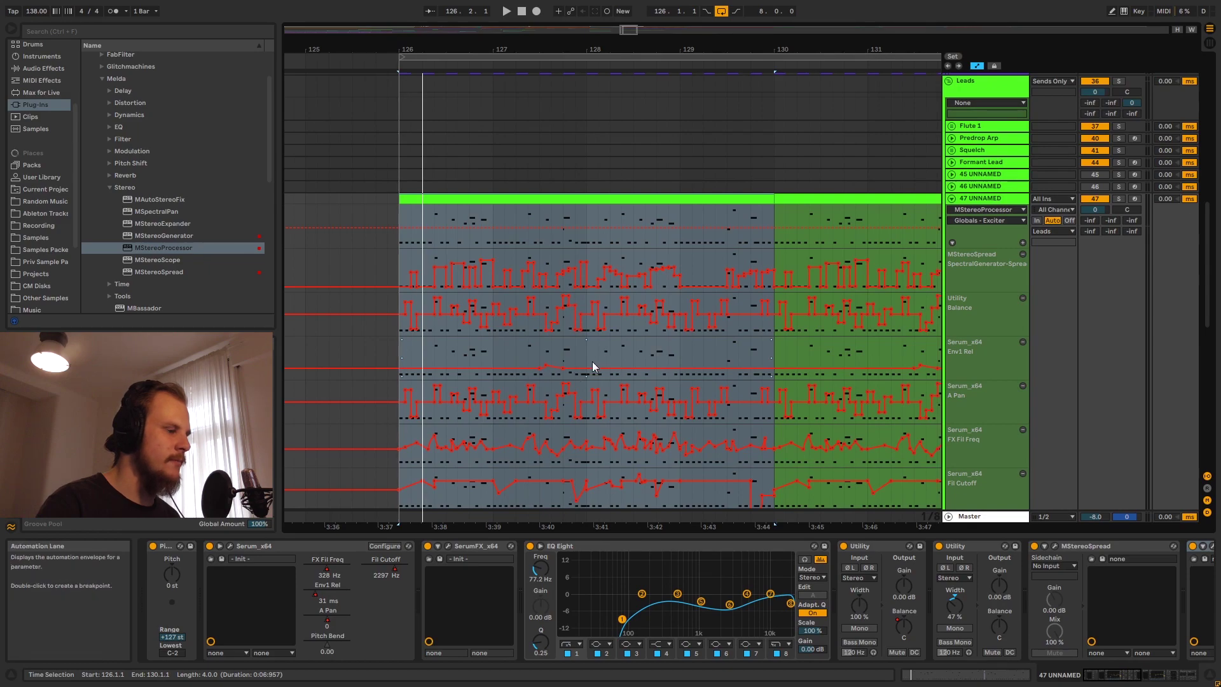
{"action": "scroll", "coordinate": [583, 422], "scroll_direction": "down", "scroll_amount": 1}
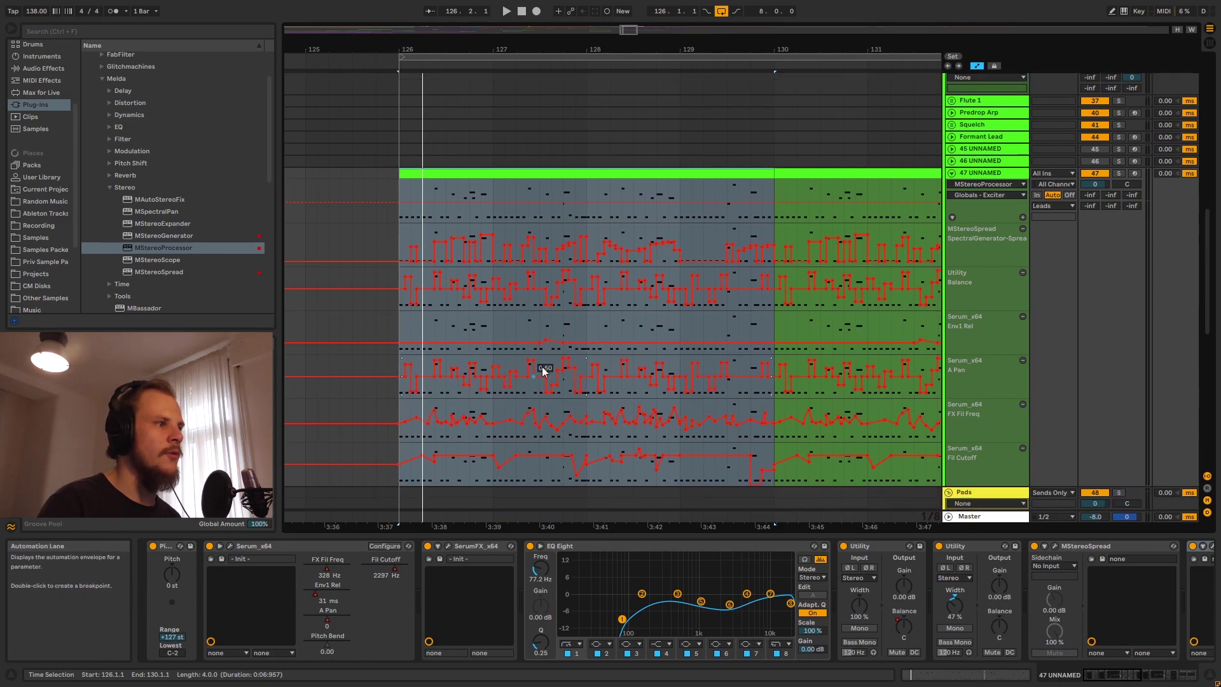
{"action": "left_click", "coordinate": [399, 329]}
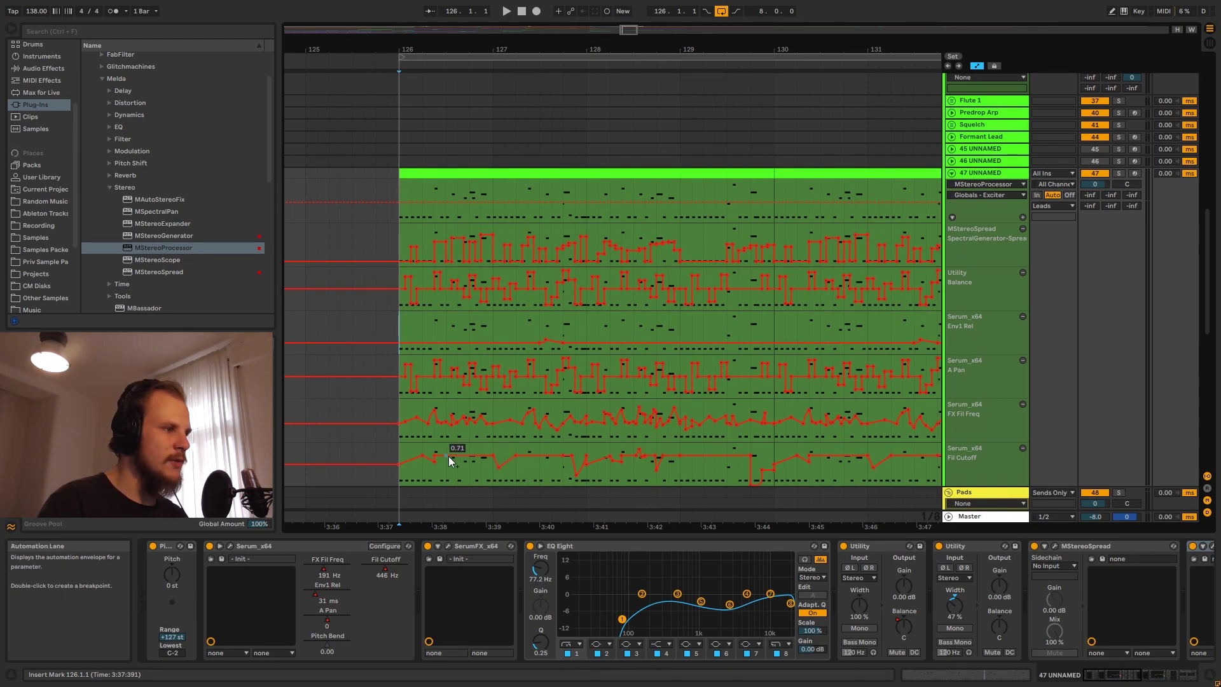
{"action": "left_click_drag", "start_coordinate": [433, 51], "coordinate": [431, 47]}
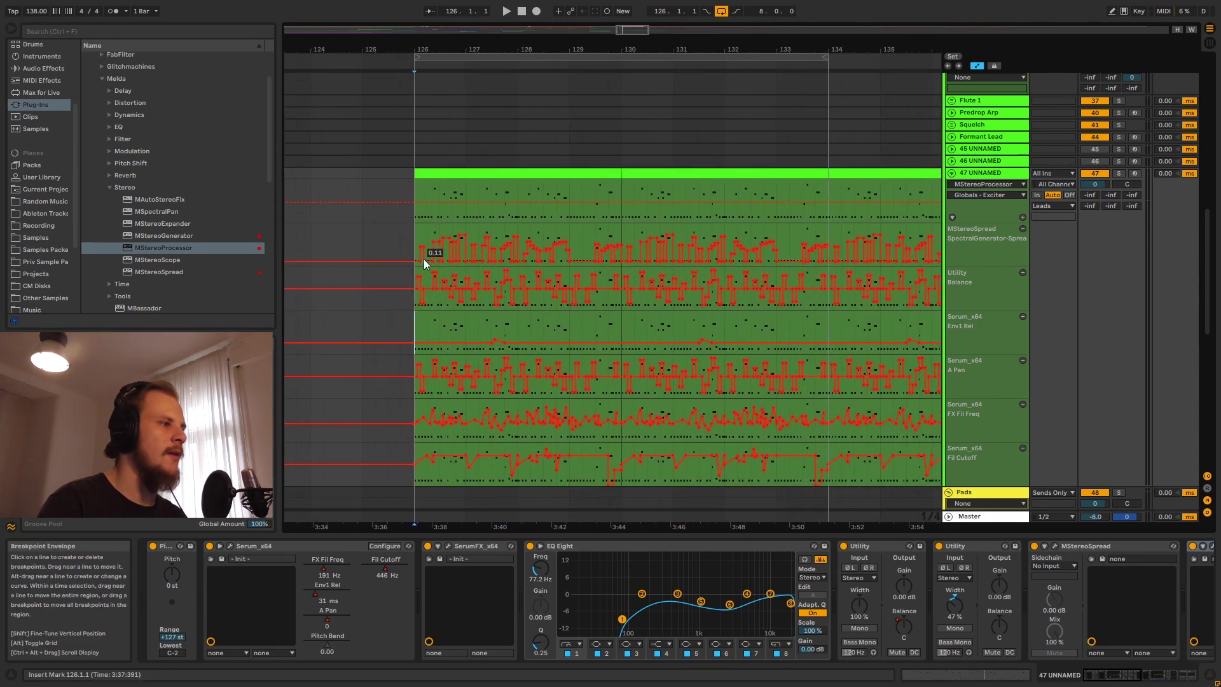
- Draw a temporary Globals - Exciter automation peak at bar 128, between bars 126 and 130, and delete its breakpoints
{"action": "left_click", "coordinate": [622, 202]}
{"action": "left_click_drag", "start_coordinate": [518, 203], "coordinate": [518, 185]}
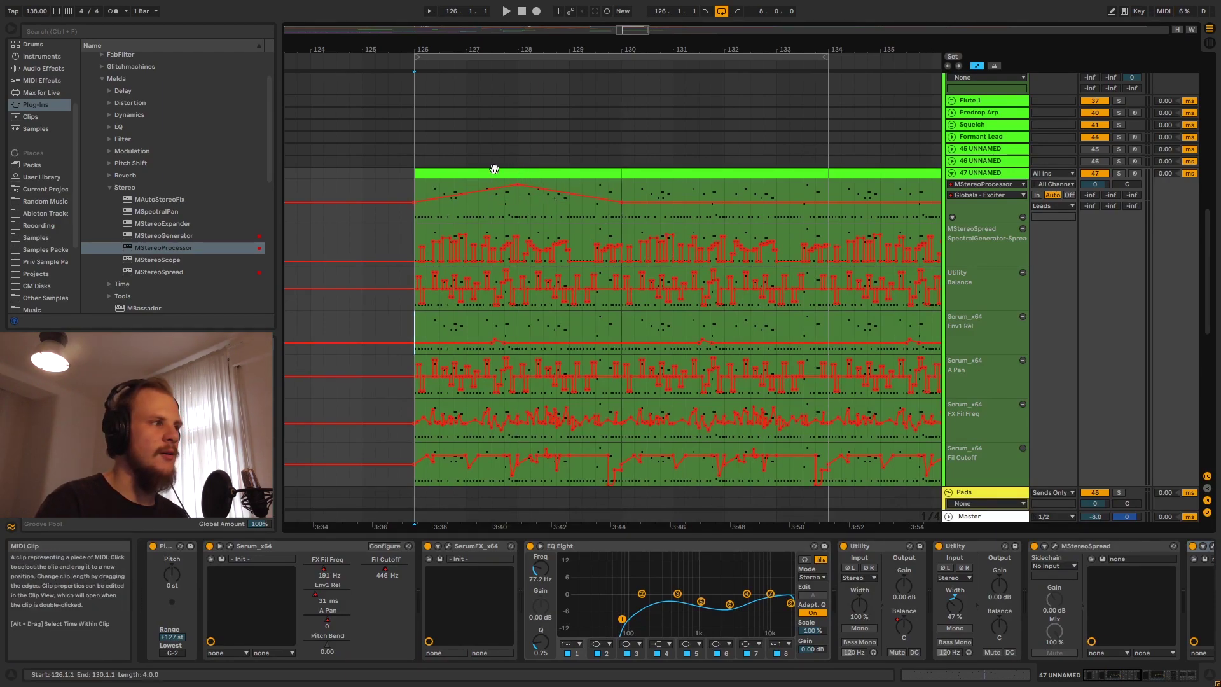
{"action": "left_click", "coordinate": [517, 185]}
{"action": "left_click", "coordinate": [622, 203]}
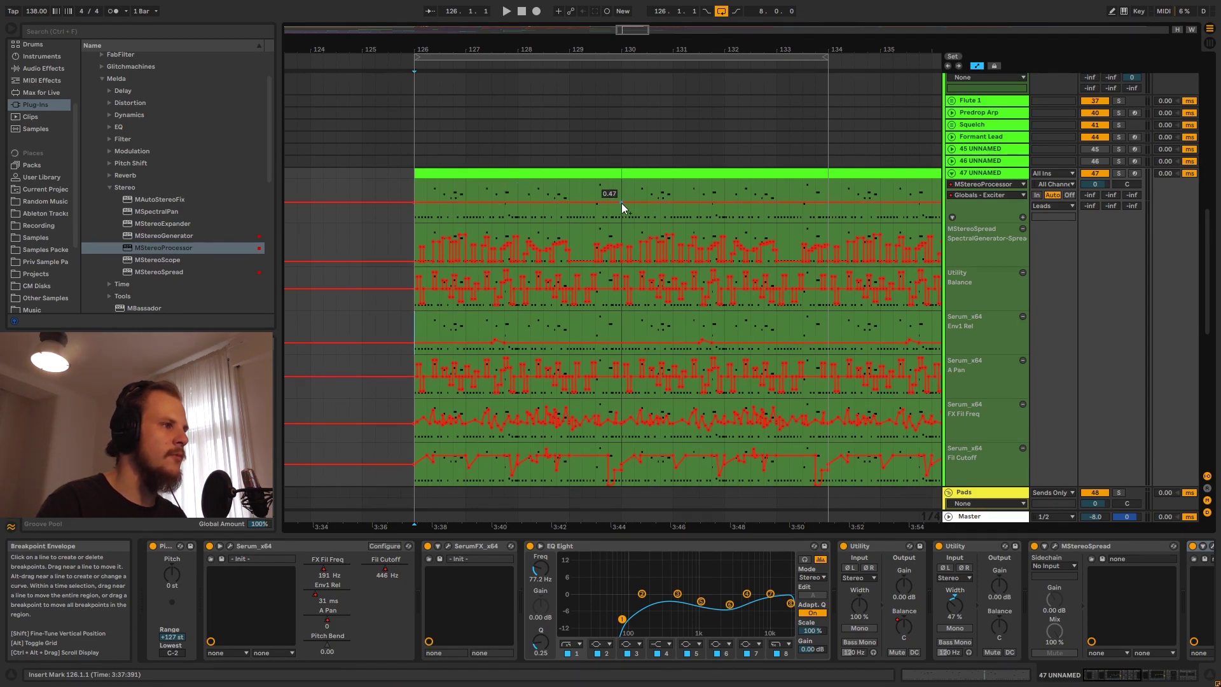
{"action": "left_click", "coordinate": [414, 202]}
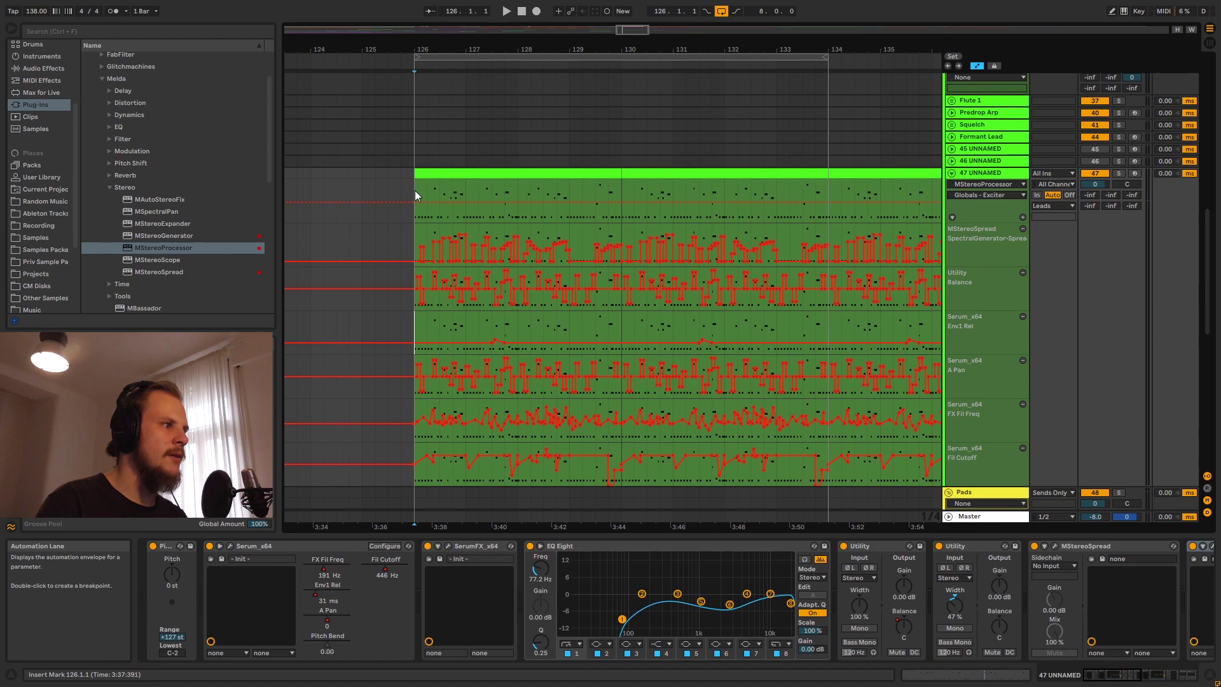
{"action": "left_click", "coordinate": [426, 203]}
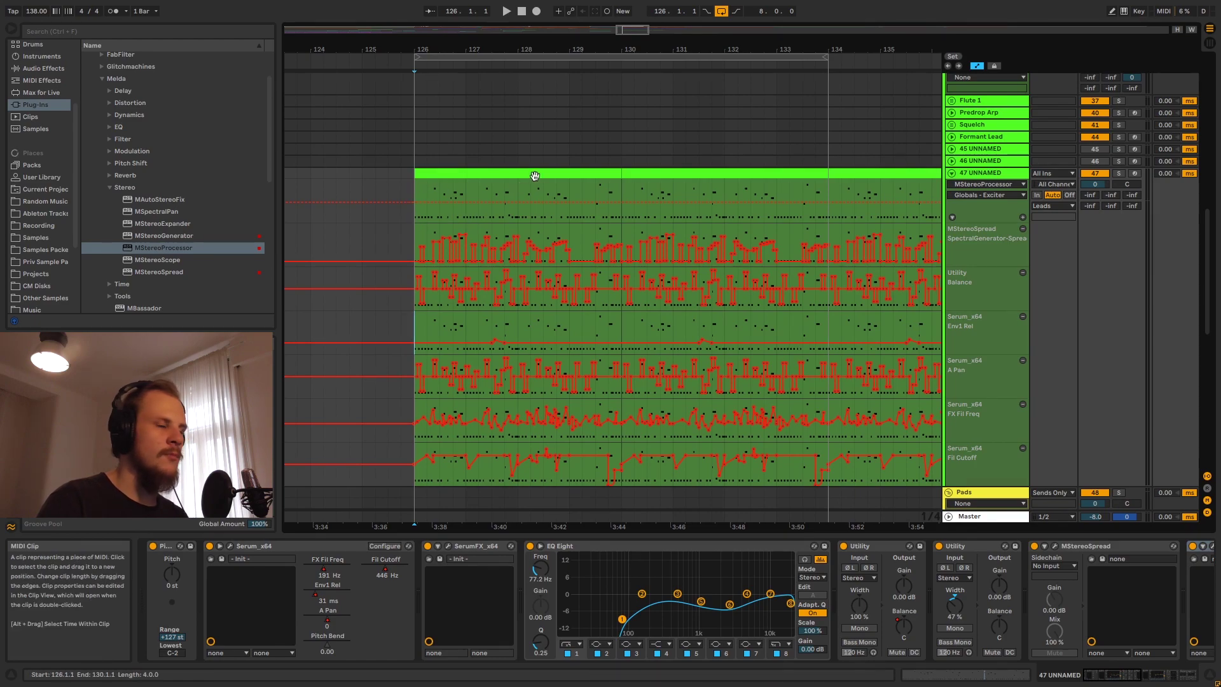
- Highlight the automation from 126.1.1 to 128.1.1 in the FX Fil Freq, A Pan and Utility Balance lanes, one after another
{"action": "left_click_drag", "start_coordinate": [417, 51], "coordinate": [418, 82]}
{"action": "left_click_drag", "start_coordinate": [401, 435], "coordinate": [836, 444]}
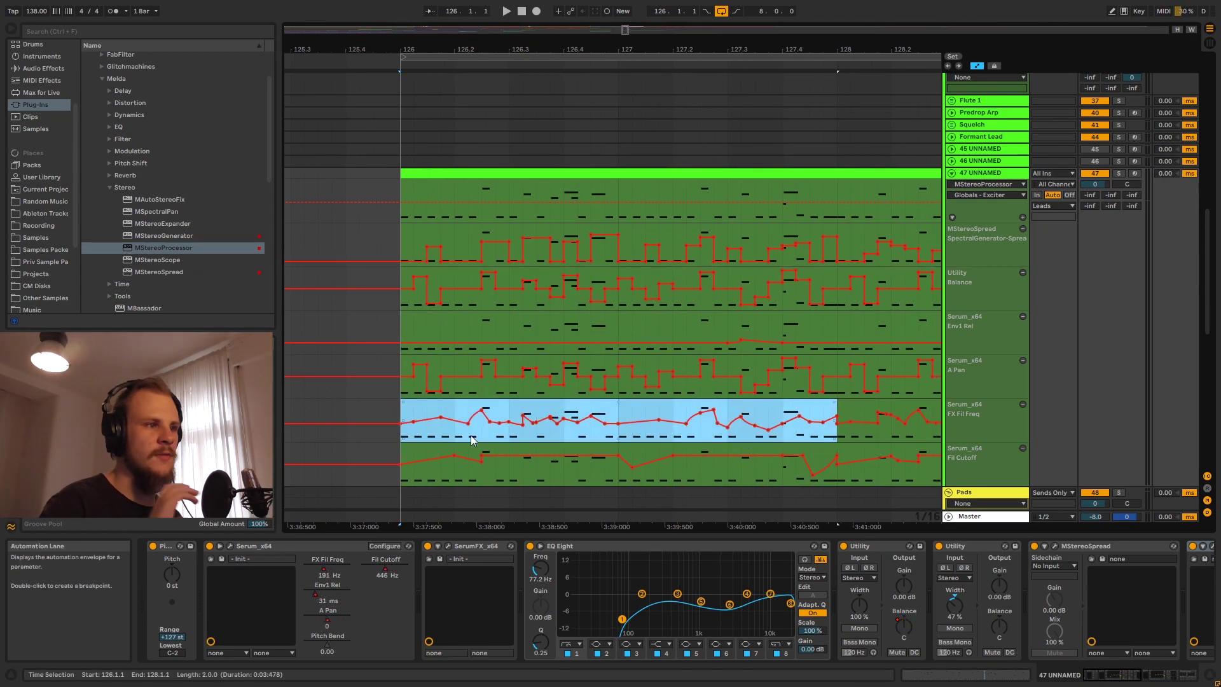
{"action": "mouse_move", "coordinate": [445, 50]}
{"action": "left_mouse_down"}
{"action": "mouse_move", "coordinate": [458, 41]}
{"action": "mouse_move", "coordinate": [439, 35]}
{"action": "left_mouse_up"}
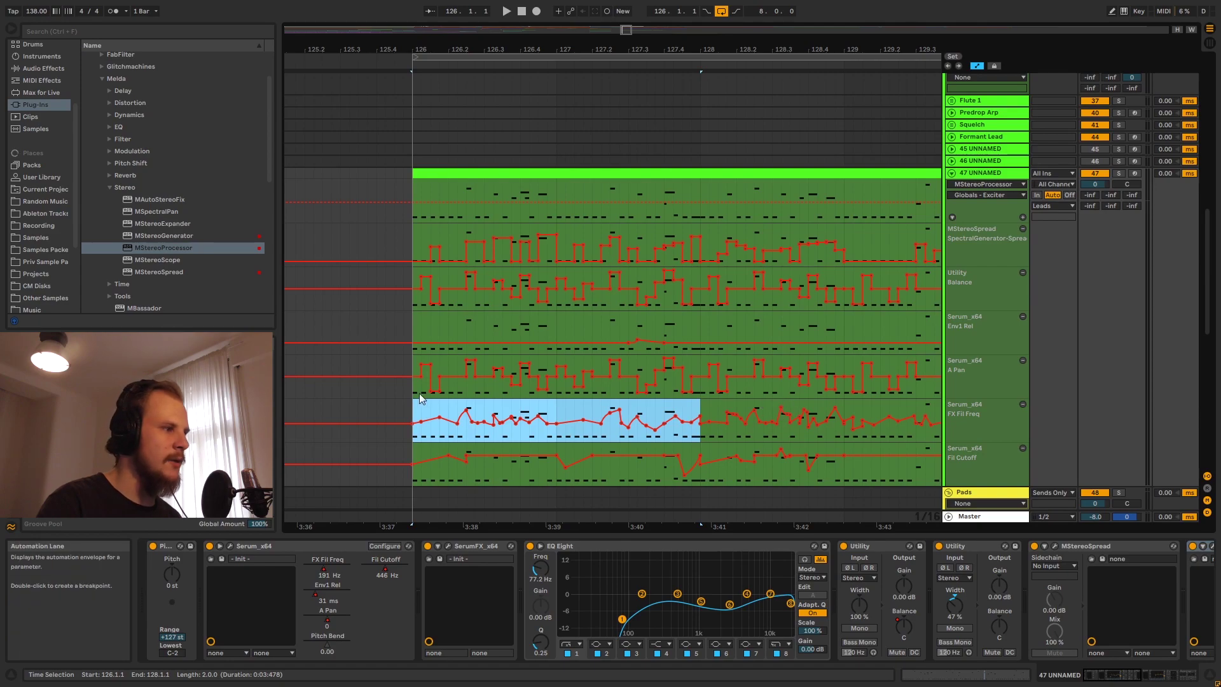
{"action": "left_click_drag", "start_coordinate": [416, 393], "coordinate": [699, 391]}
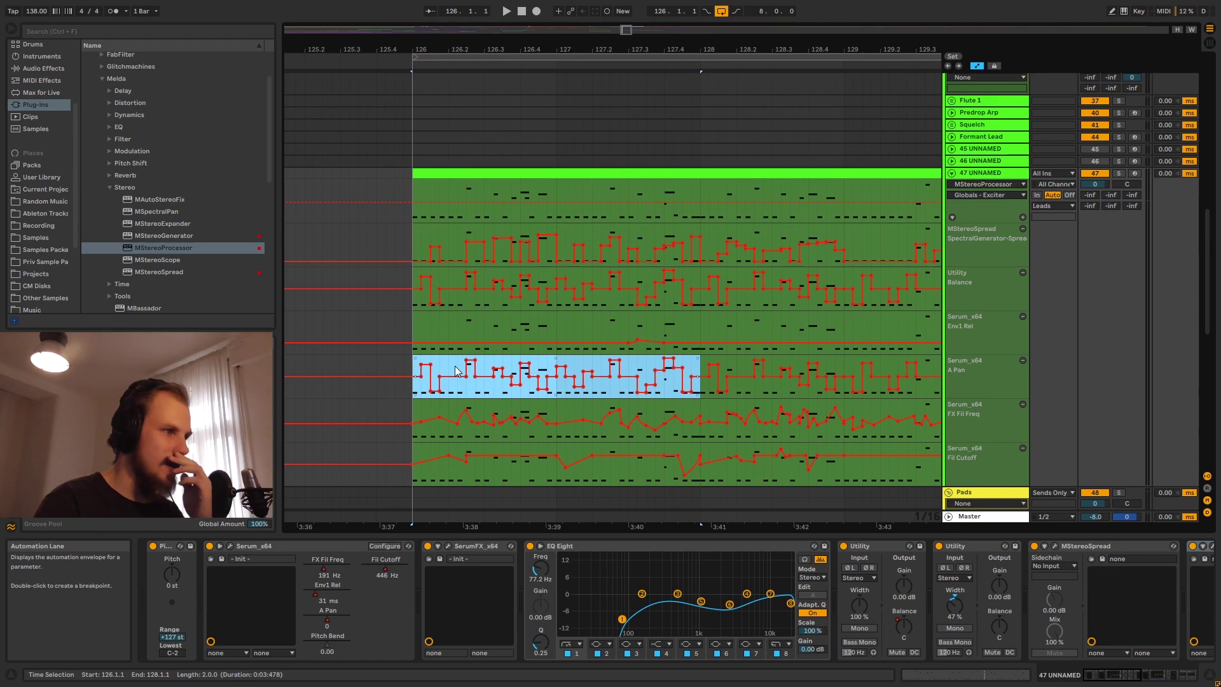
{"action": "left_click_drag", "start_coordinate": [701, 308], "coordinate": [415, 305]}
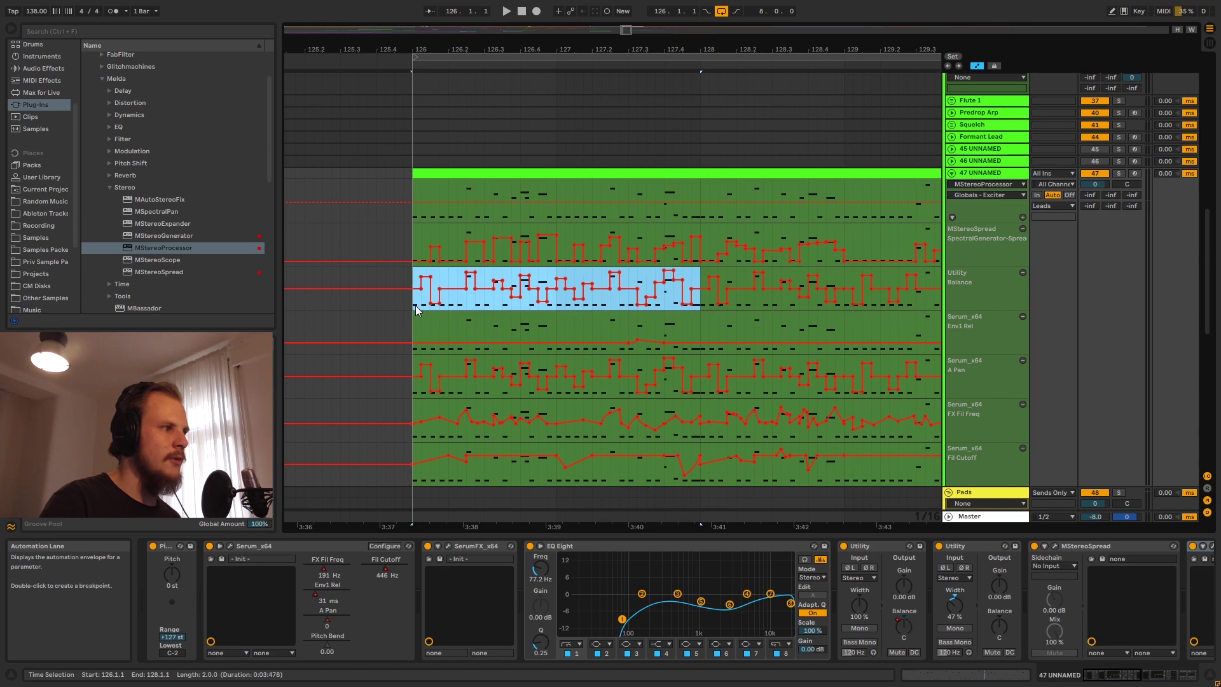
- Inspect the MStereoSpread automation at the start of bar 126, highlighting 126.1.3 to 126.1.4 and returning the insert marker to 126.1.1
{"action": "left_click", "coordinate": [414, 244]}
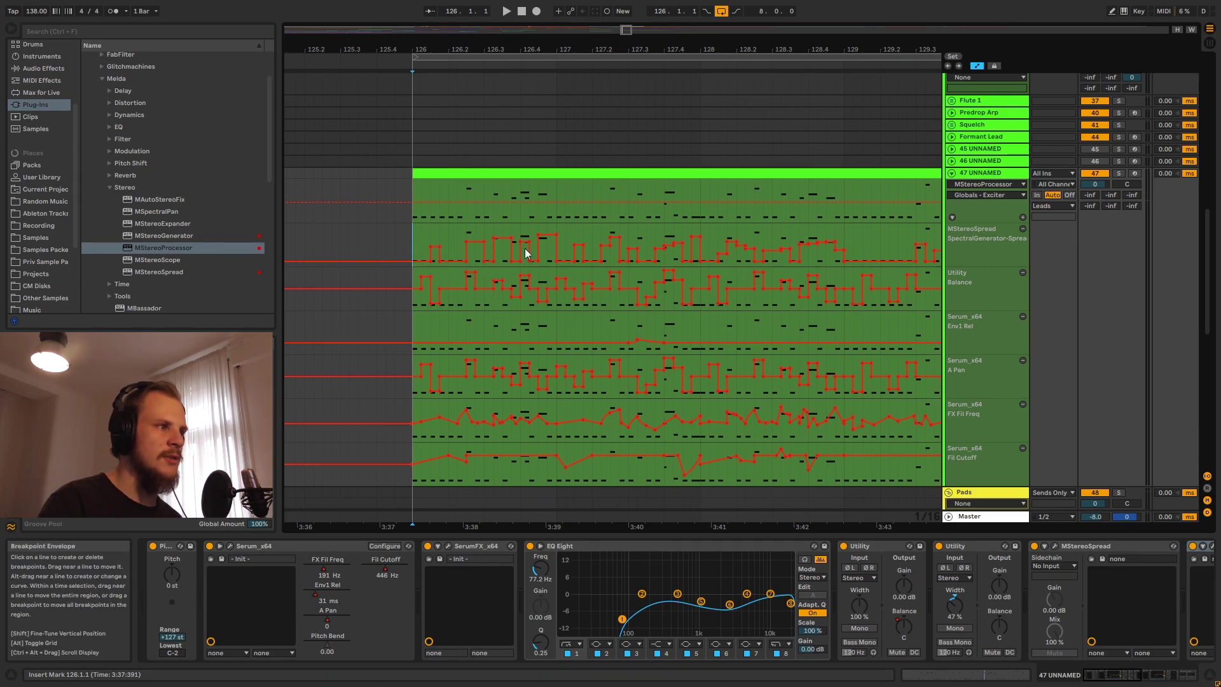
{"action": "left_click", "coordinate": [433, 239]}
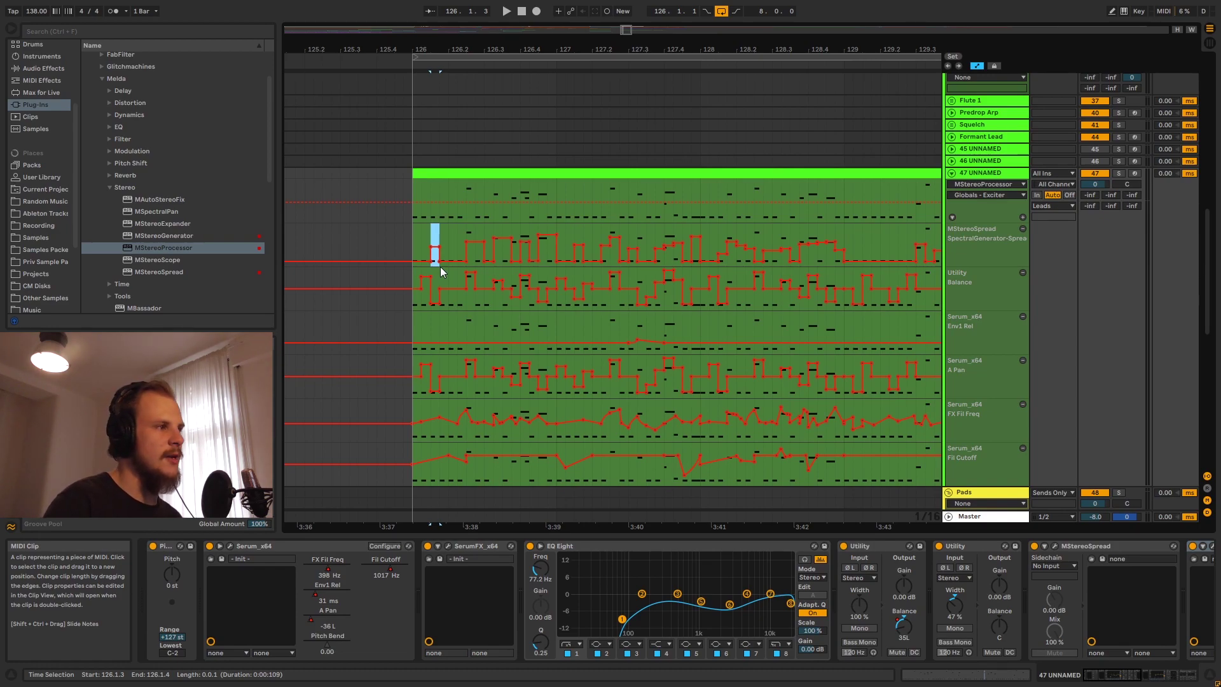
{"action": "left_click", "coordinate": [418, 241]}
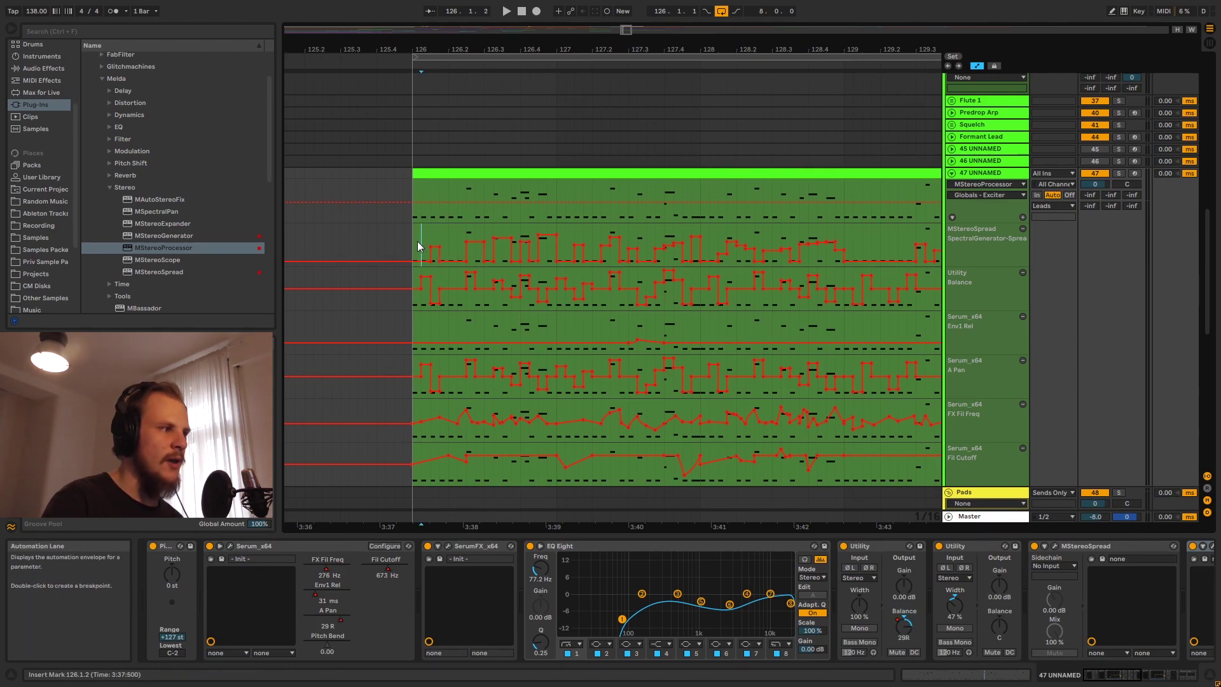
{"action": "left_click", "coordinate": [414, 242]}
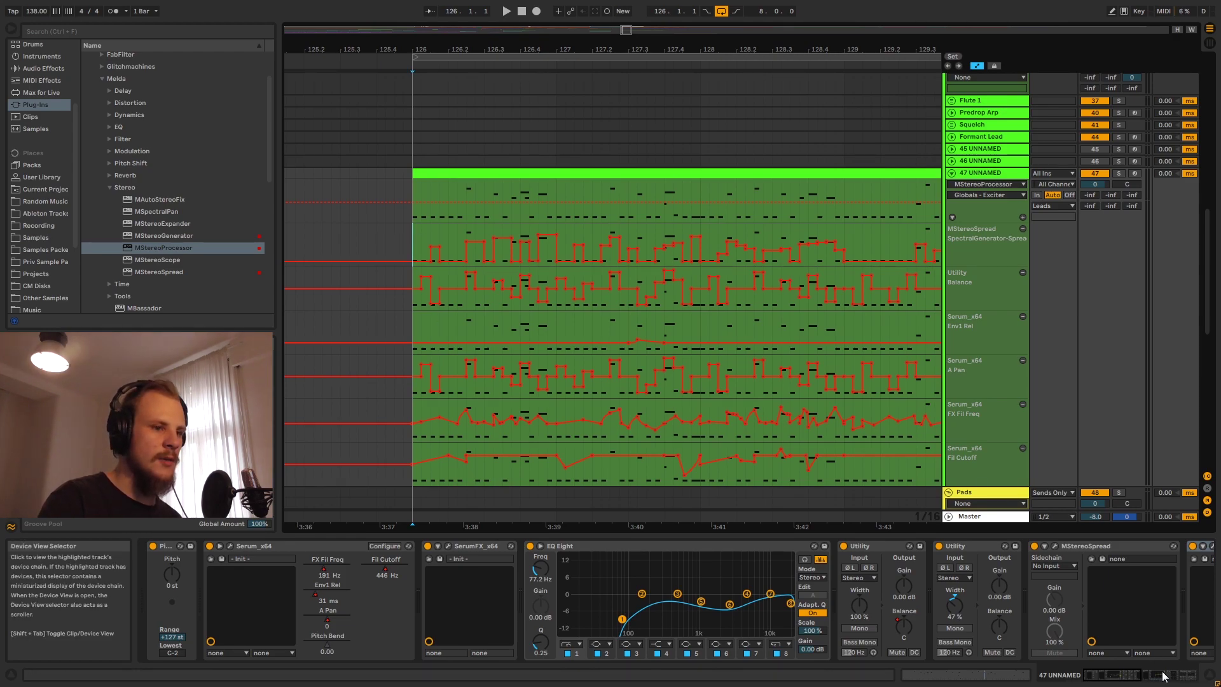
- Look along the device chain of the 47 UNNAMED track
{"action": "mouse_move", "coordinate": [1119, 679]}
{"action": "left_mouse_down"}
{"action": "mouse_move", "coordinate": [1156, 679]}
{"action": "mouse_move", "coordinate": [1096, 680]}
{"action": "left_mouse_up"}
{"action": "key", "text": "Right"}
{"action": "key", "text": "Right"}
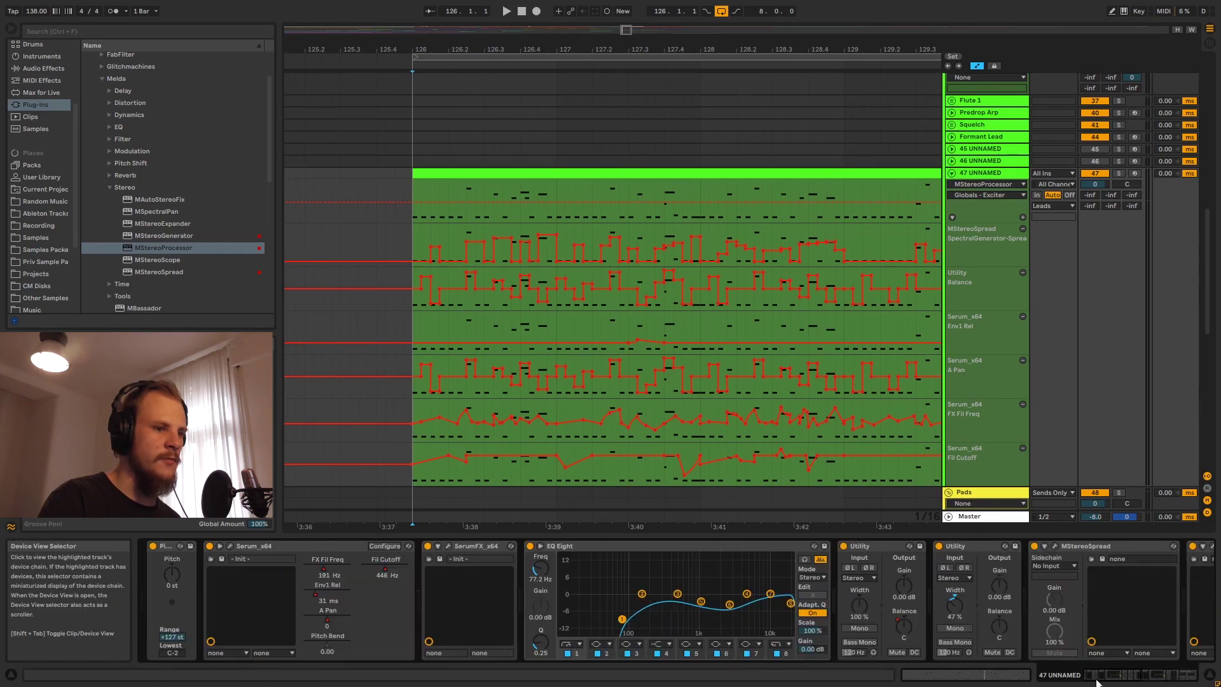
- Place the insert marker at 126.1.1 in the Globals - Exciter lane and review the bass tracks and lead automation
{"action": "left_click", "coordinate": [412, 188]}
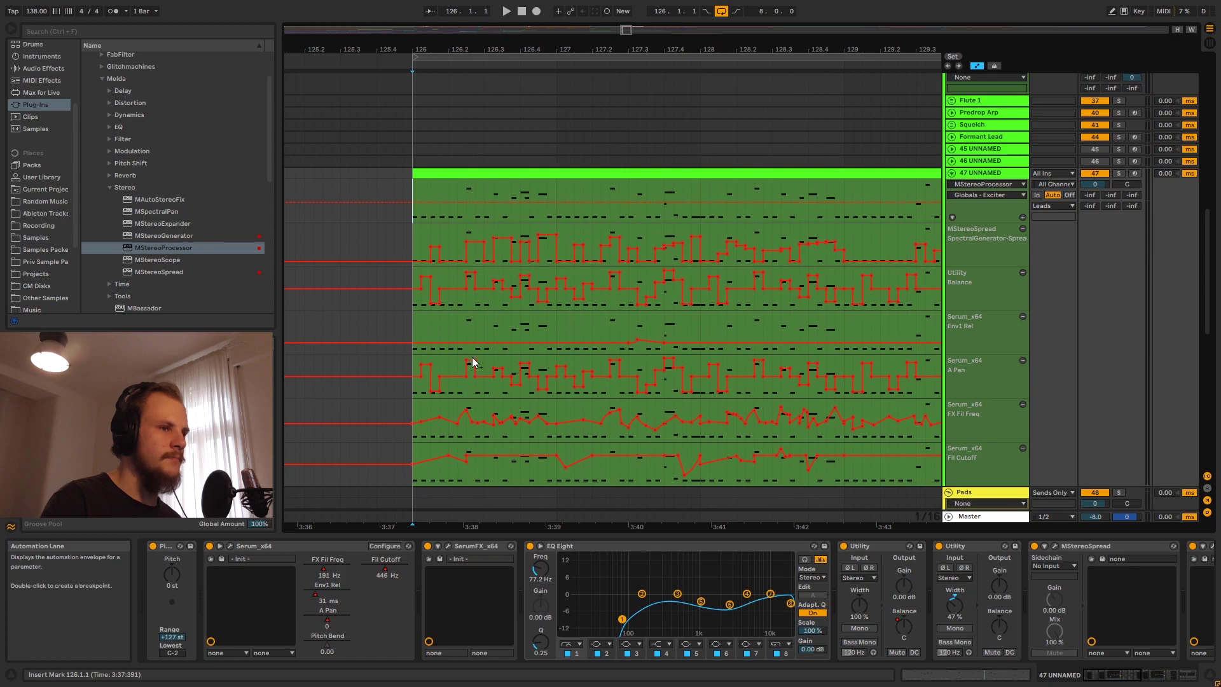
{"action": "scroll", "coordinate": [490, 349], "scroll_direction": "down", "scroll_amount": 2}
{"action": "scroll", "coordinate": [557, 364], "scroll_direction": "up", "scroll_amount": 10}
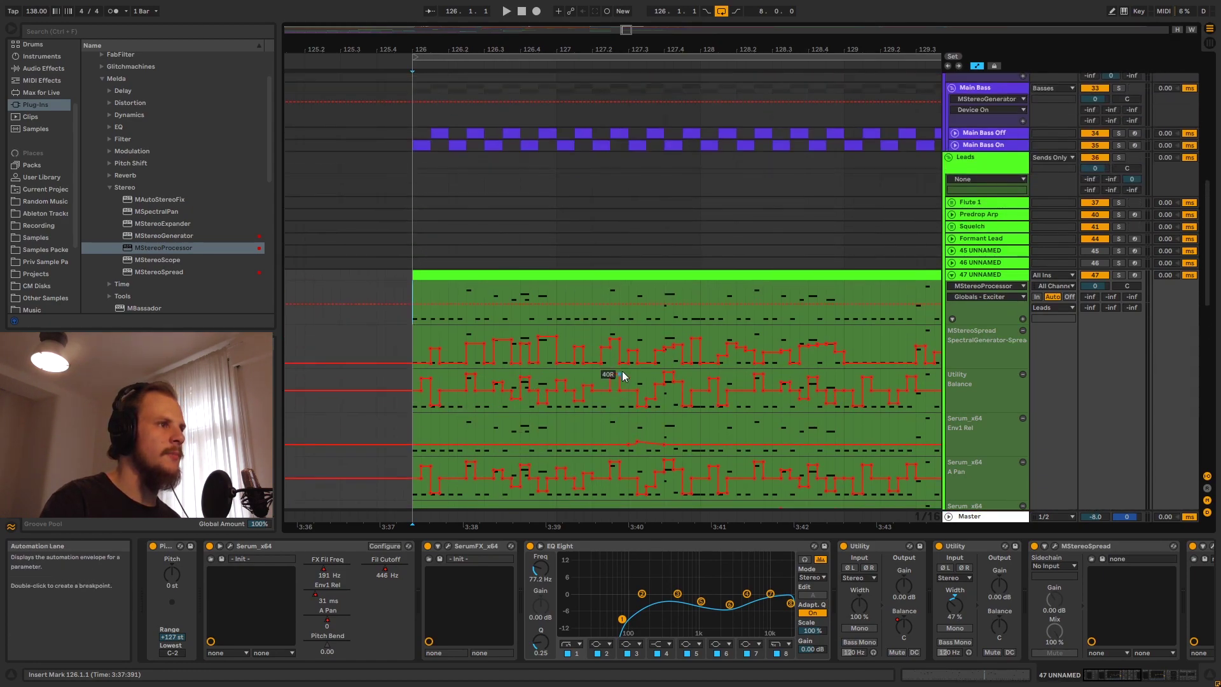
{"action": "scroll", "coordinate": [483, 254], "scroll_direction": "up", "scroll_amount": 3}
{"action": "scroll", "coordinate": [496, 254], "scroll_direction": "down", "scroll_amount": 7}
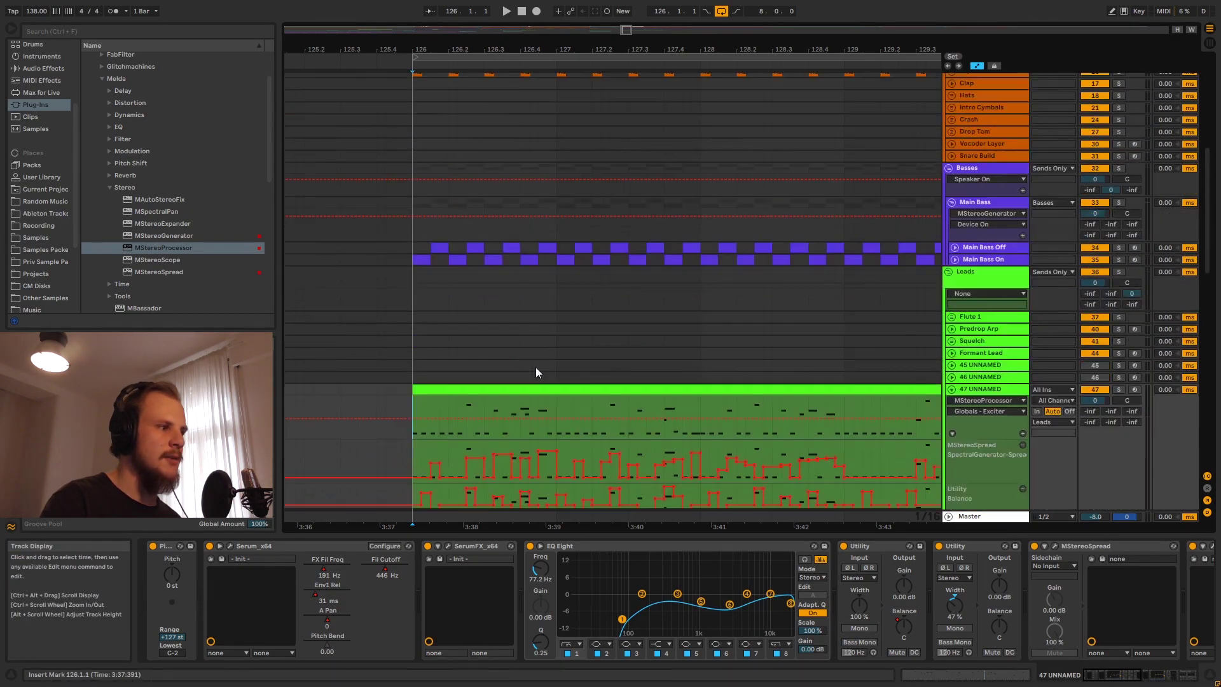
{"action": "scroll", "coordinate": [471, 364], "scroll_direction": "down", "scroll_amount": 2}
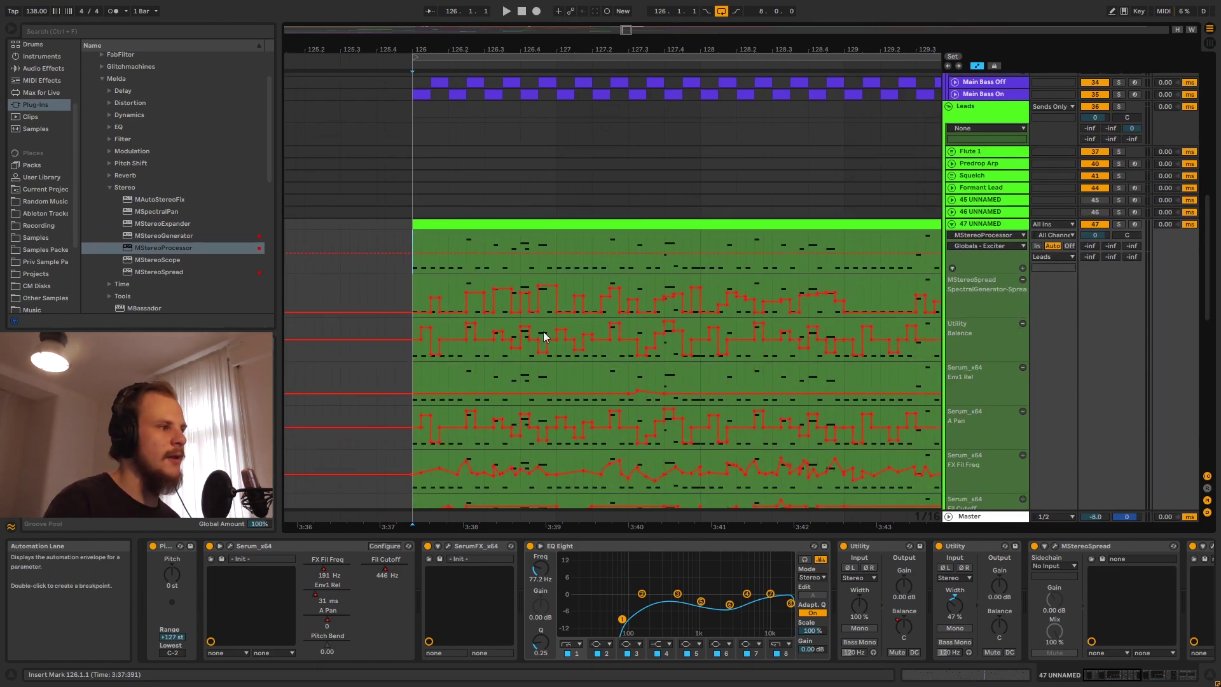
{"action": "scroll", "coordinate": [414, 372], "scroll_direction": "down", "scroll_amount": 1}
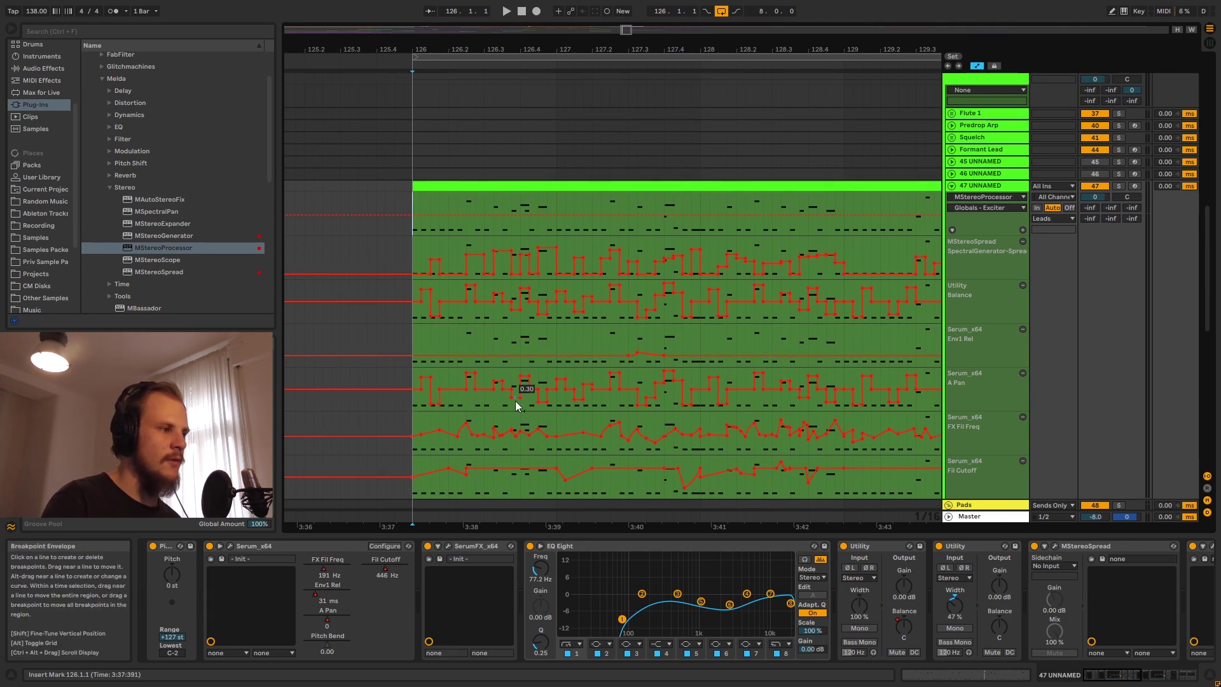
- Examine the oscillator, noise and filter settings of the Serum instrument on the 47 UNNAMED track, then close its window
{"action": "scroll", "coordinate": [509, 407], "scroll_direction": "down", "scroll_amount": 1}
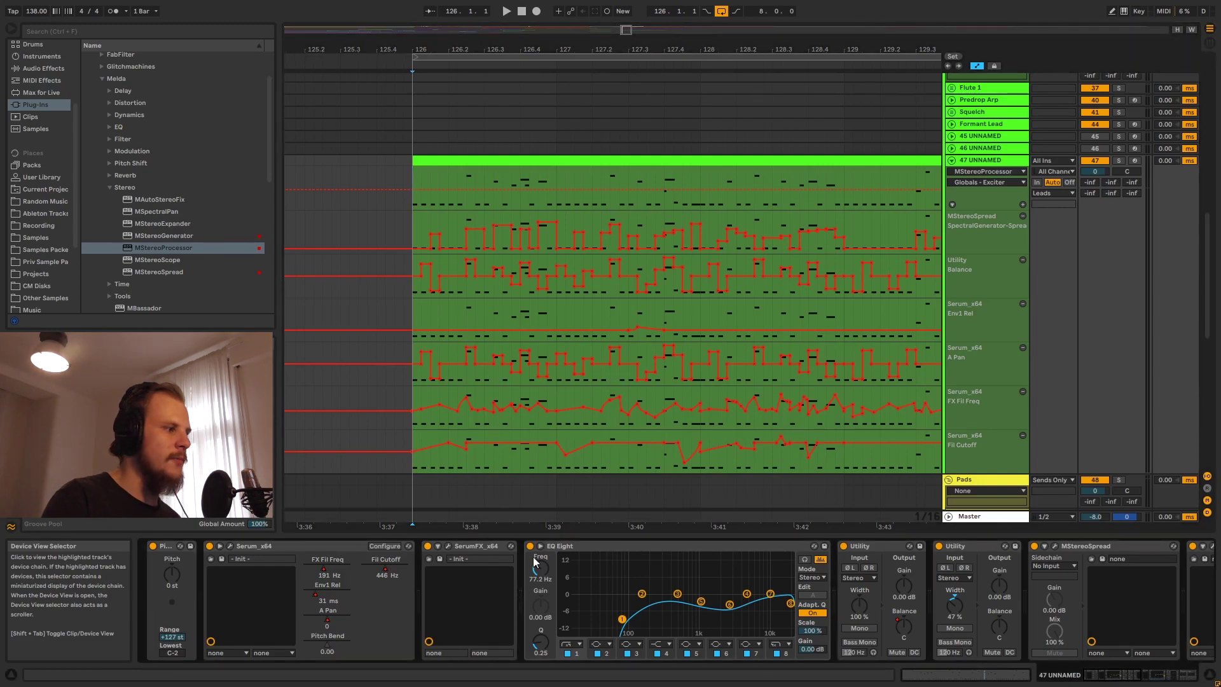
{"action": "left_click", "coordinate": [231, 545]}
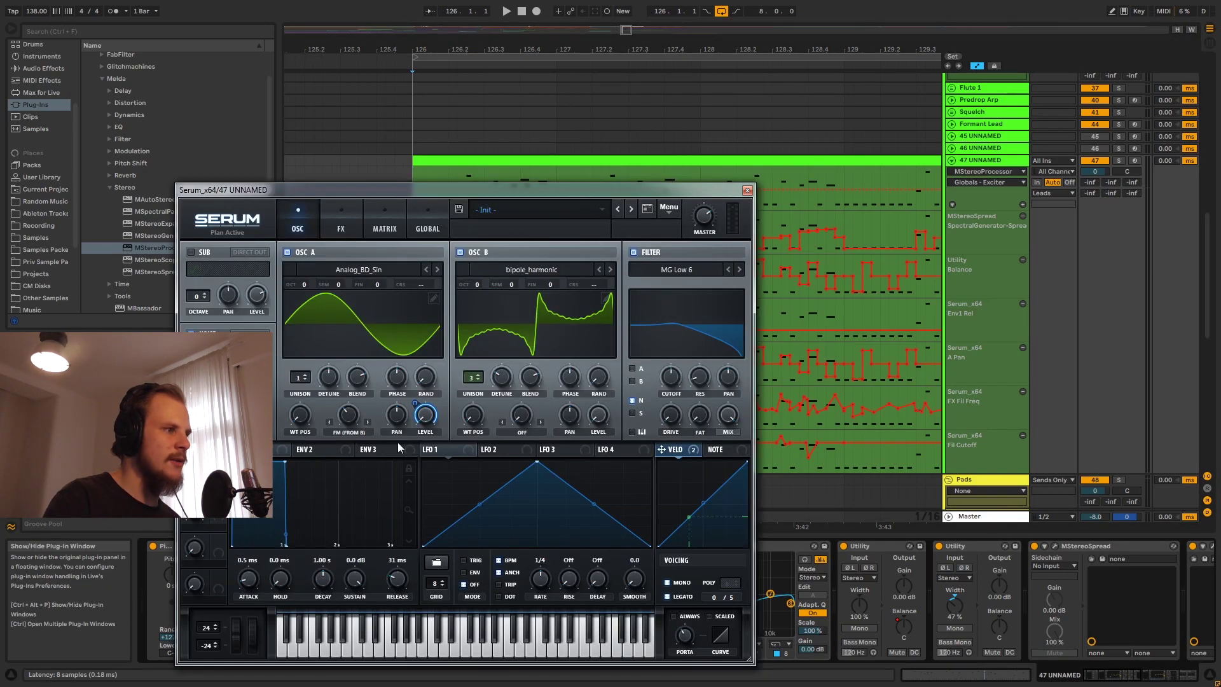
{"action": "left_click_drag", "start_coordinate": [467, 191], "coordinate": [639, 121]}
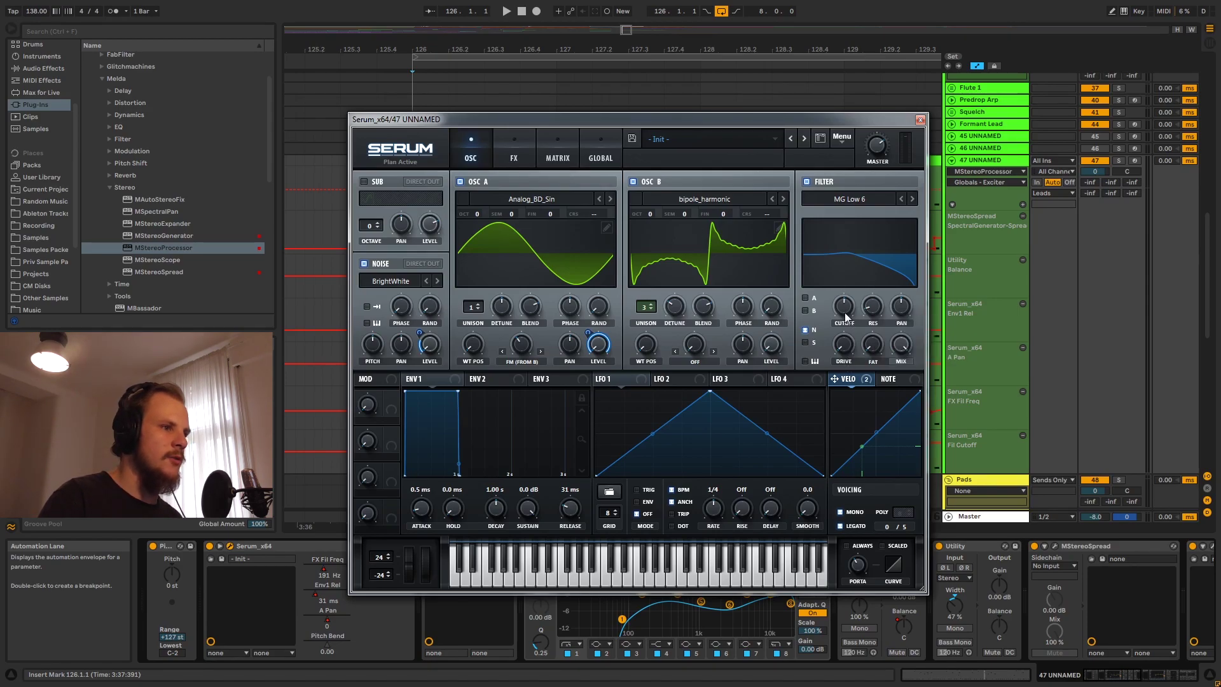
{"action": "left_click", "coordinate": [921, 118]}
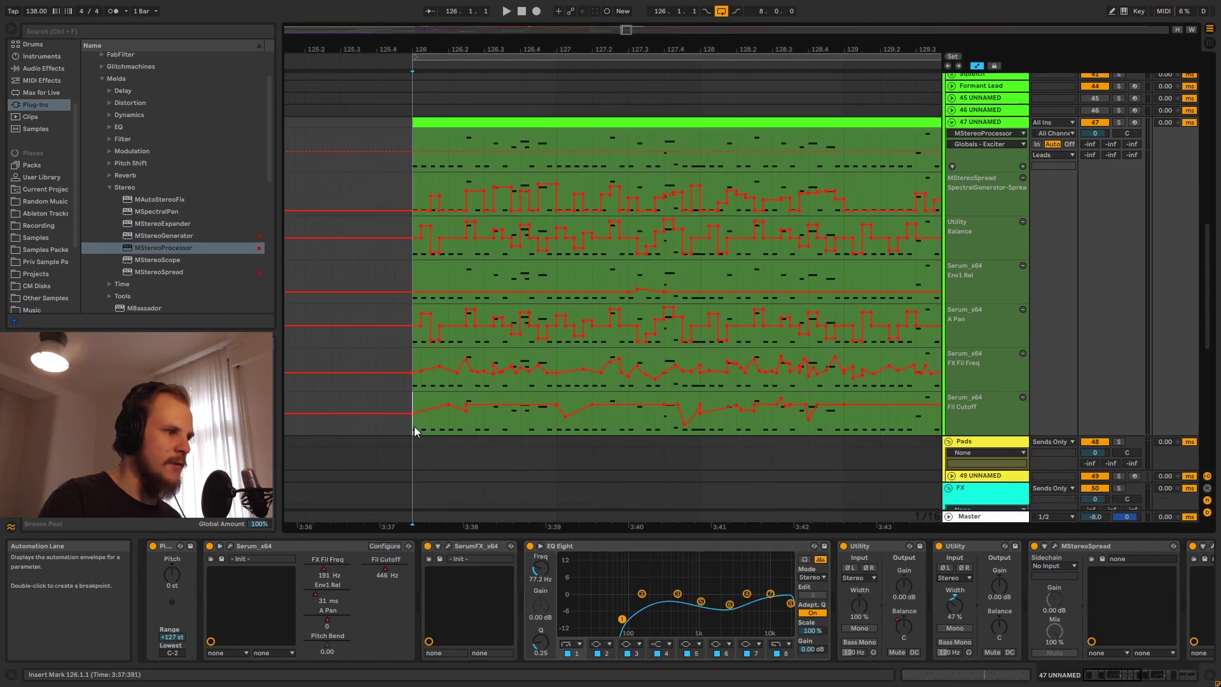
- Highlight the Fil Cutoff automation from 126.1.1 to 130.1.1 and place the insert marker at 126.2.1 in that lane
{"action": "left_click_drag", "start_coordinate": [414, 427], "coordinate": [845, 429]}
{"action": "left_click_drag", "start_coordinate": [772, 49], "coordinate": [691, 13]}
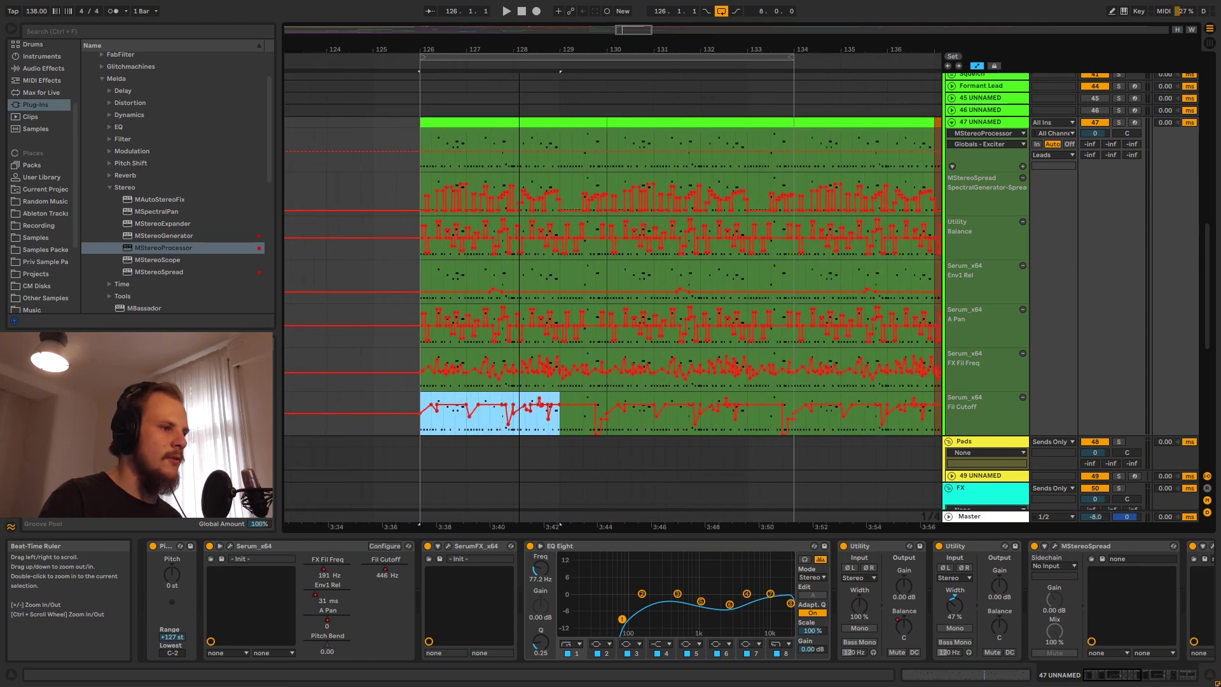
{"action": "left_click", "coordinate": [605, 396], "text": "shift"}
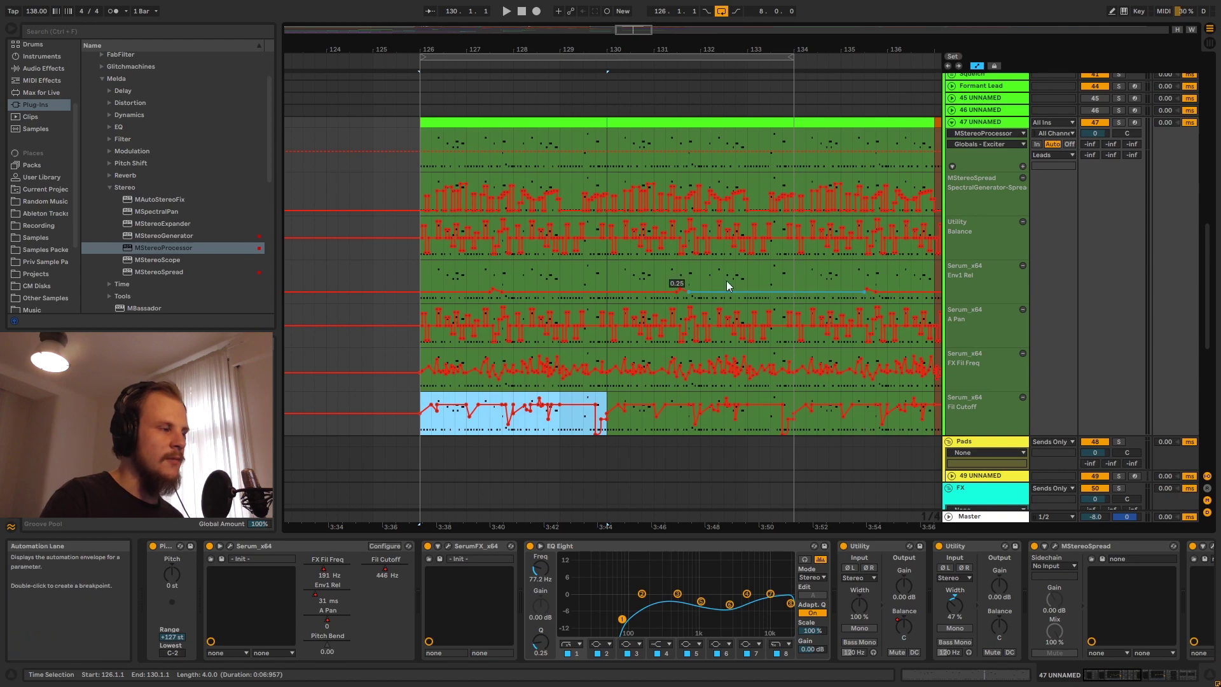
{"action": "left_click_drag", "start_coordinate": [445, 49], "coordinate": [445, 102]}
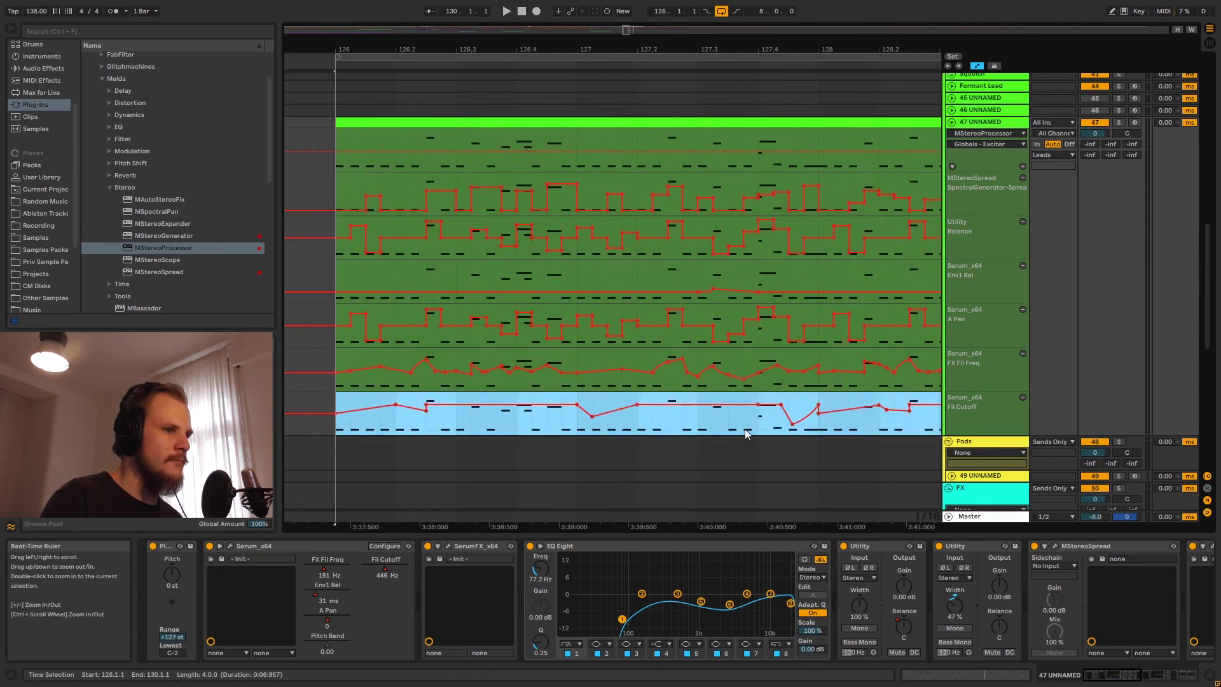
{"action": "left_click", "coordinate": [395, 427]}
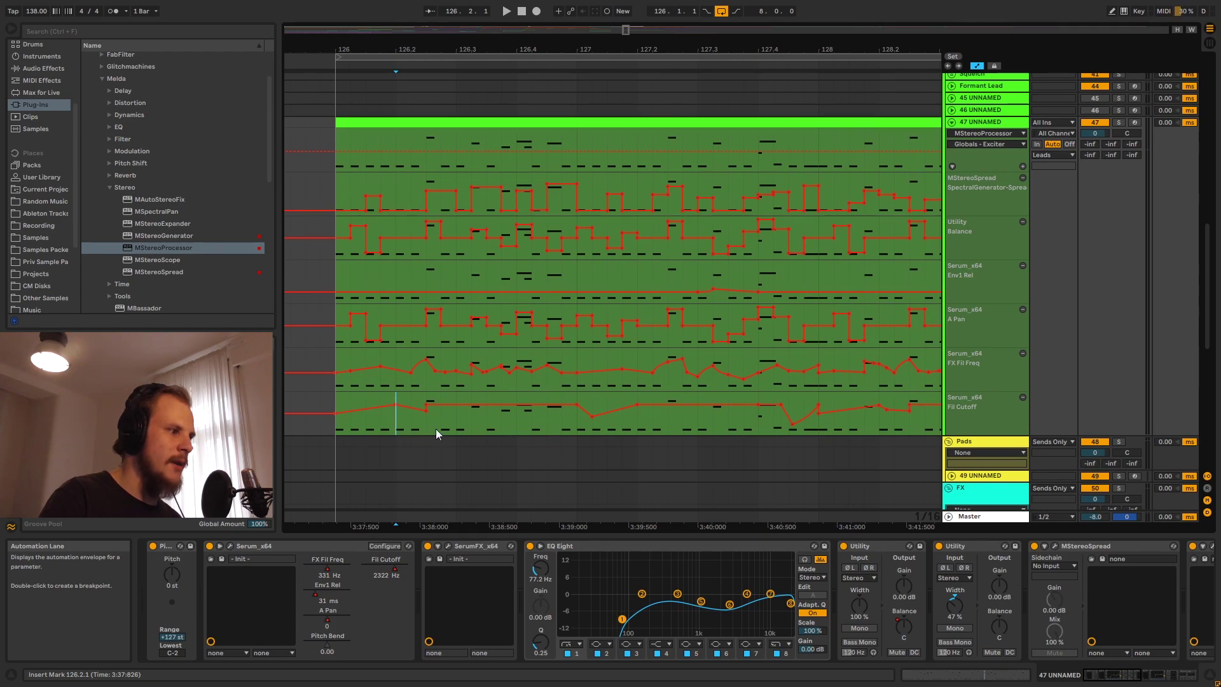
- Review the effects page of the Serum instrument on the 47 UNNAMED track and close the plug-in window
{"action": "left_click", "coordinate": [230, 546]}
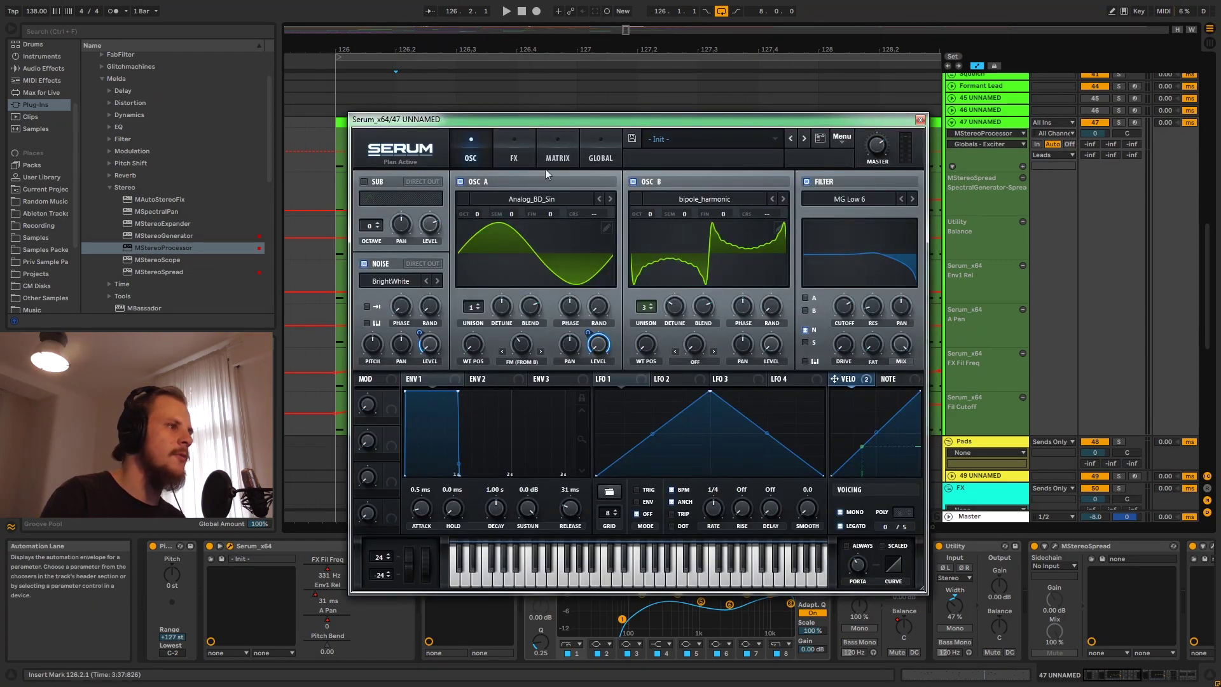
{"action": "left_click", "coordinate": [517, 149]}
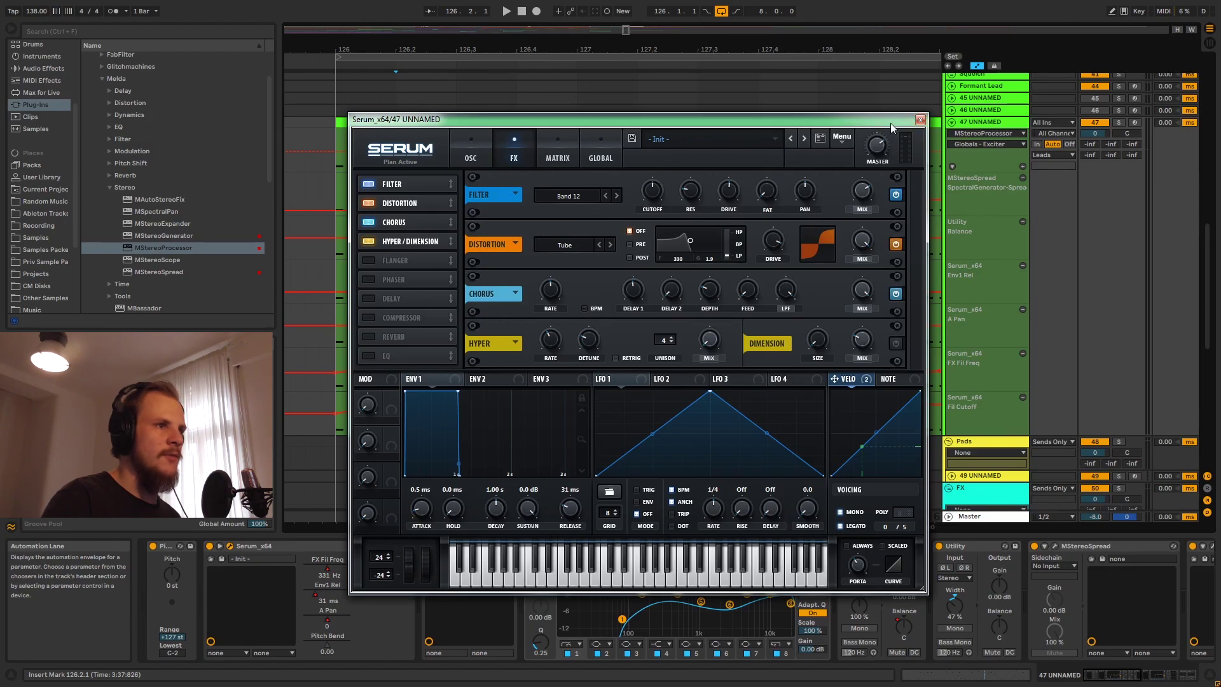
{"action": "left_click", "coordinate": [919, 121]}
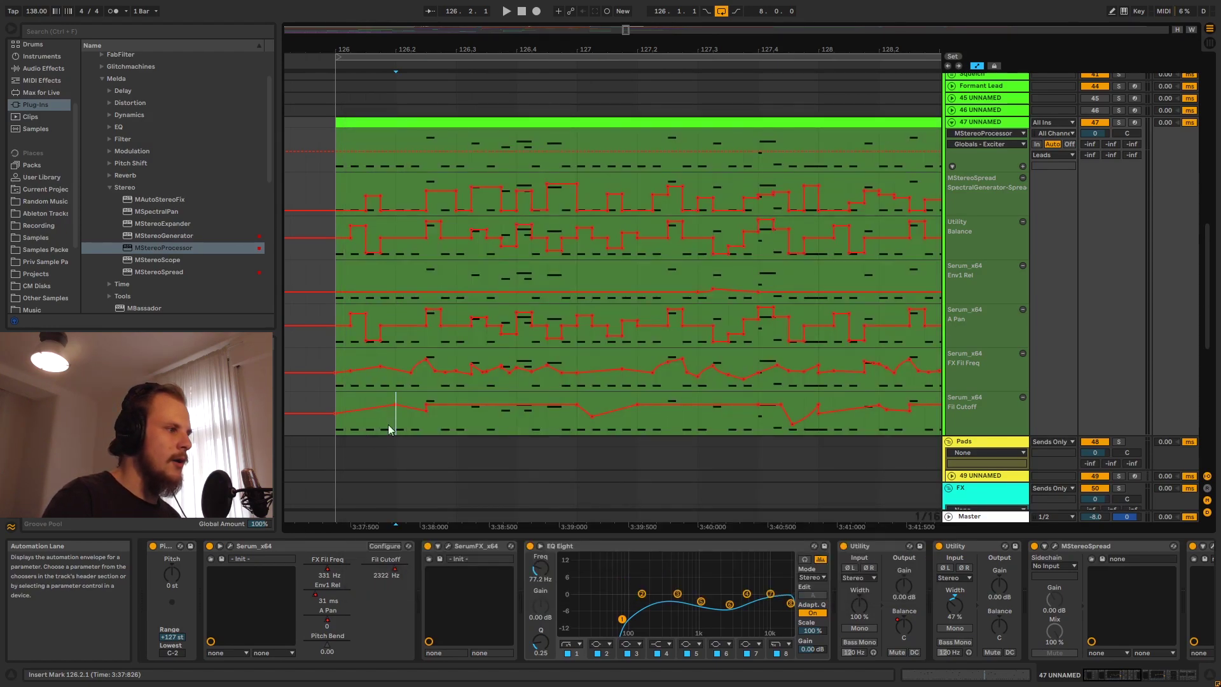
- Solo the 47 UNNAMED track and play its FX Fil Freq automation from 126.2.3 and 126.4.1, highlighting 126.4.1 to 127.1.1
{"action": "left_click_drag", "start_coordinate": [335, 383], "coordinate": [484, 383]}
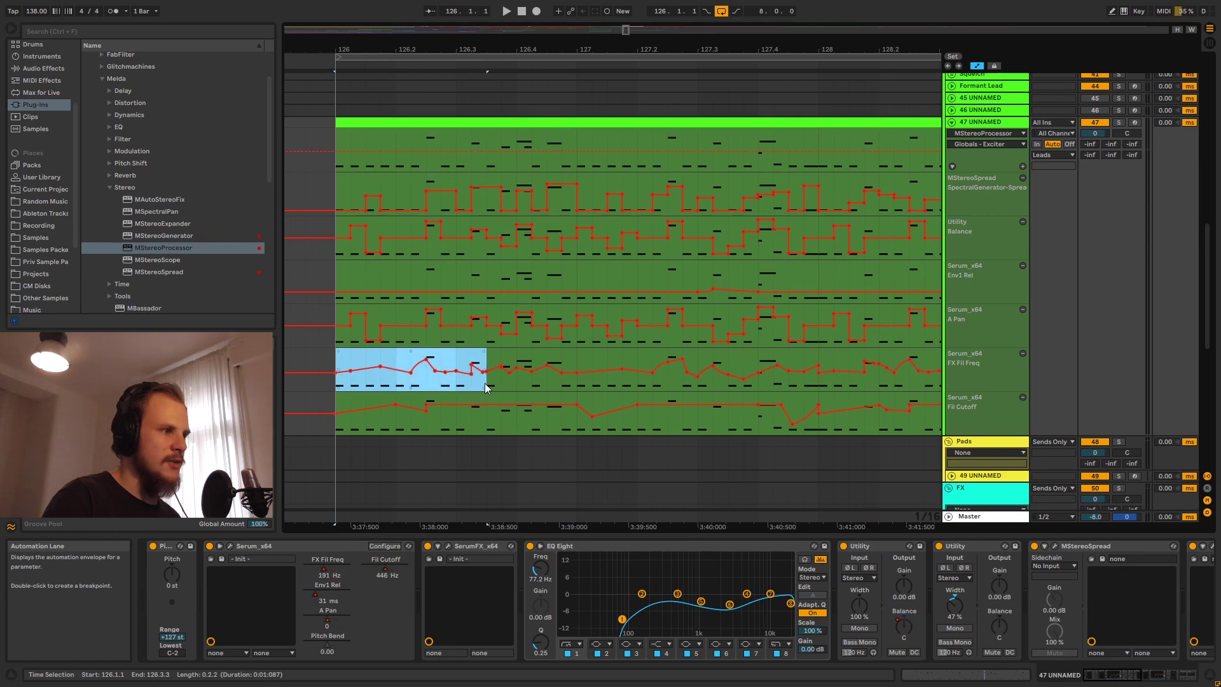
{"action": "left_click", "coordinate": [425, 380]}
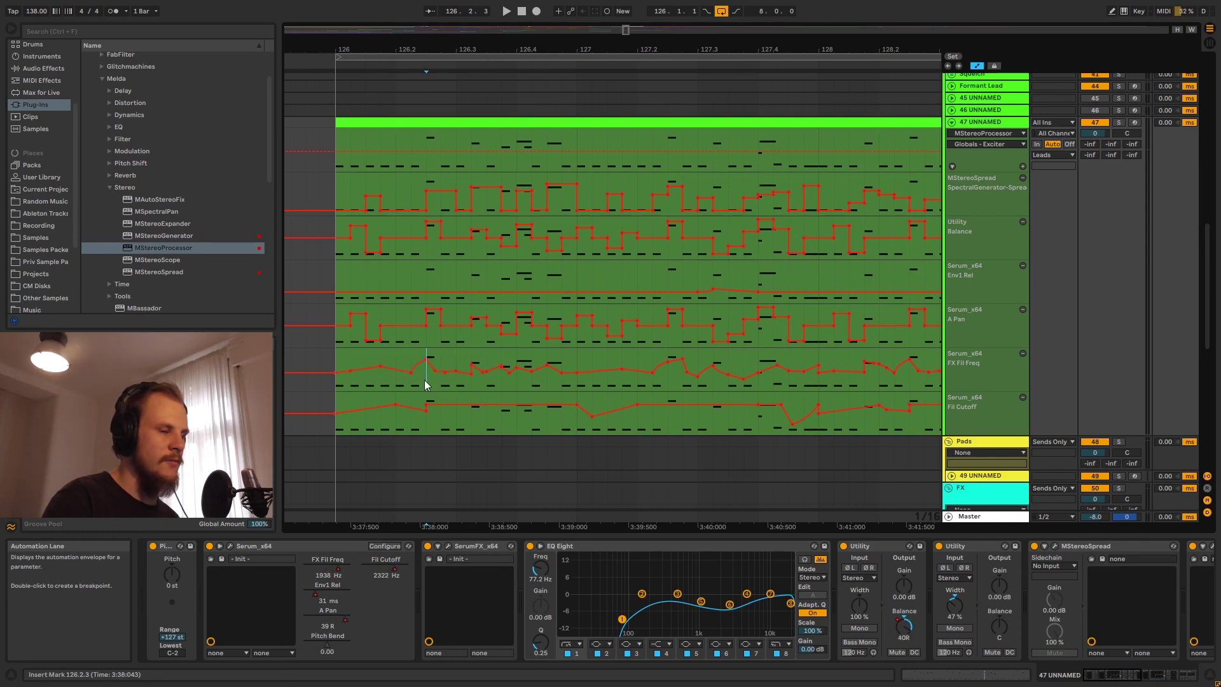
{"action": "left_click", "coordinate": [1120, 123]}
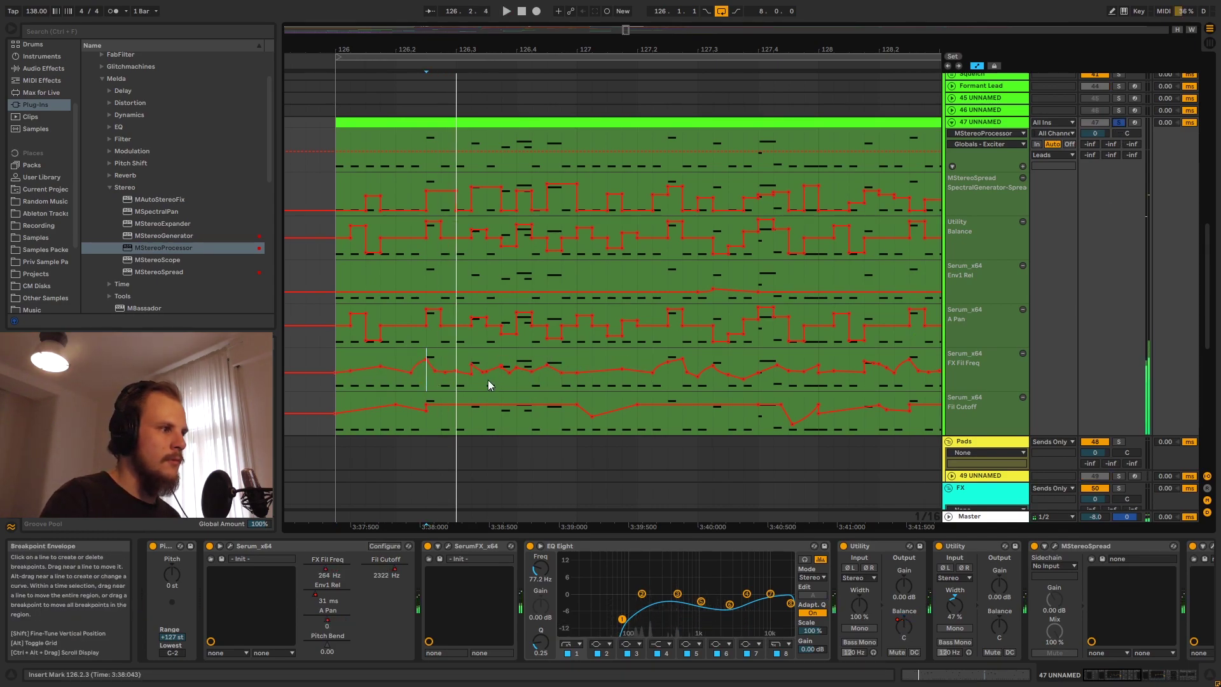
{"action": "left_click", "coordinate": [516, 382]}
{"action": "key", "text": "space"}
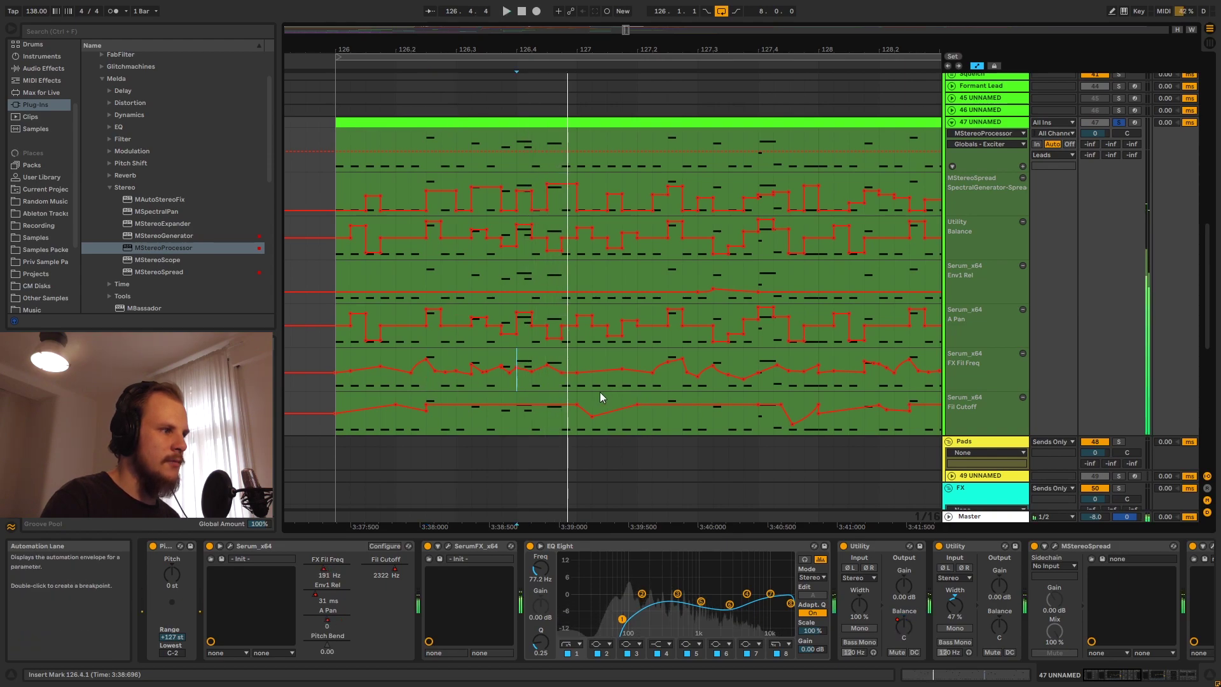
{"action": "left_click_drag", "start_coordinate": [517, 380], "coordinate": [575, 380]}
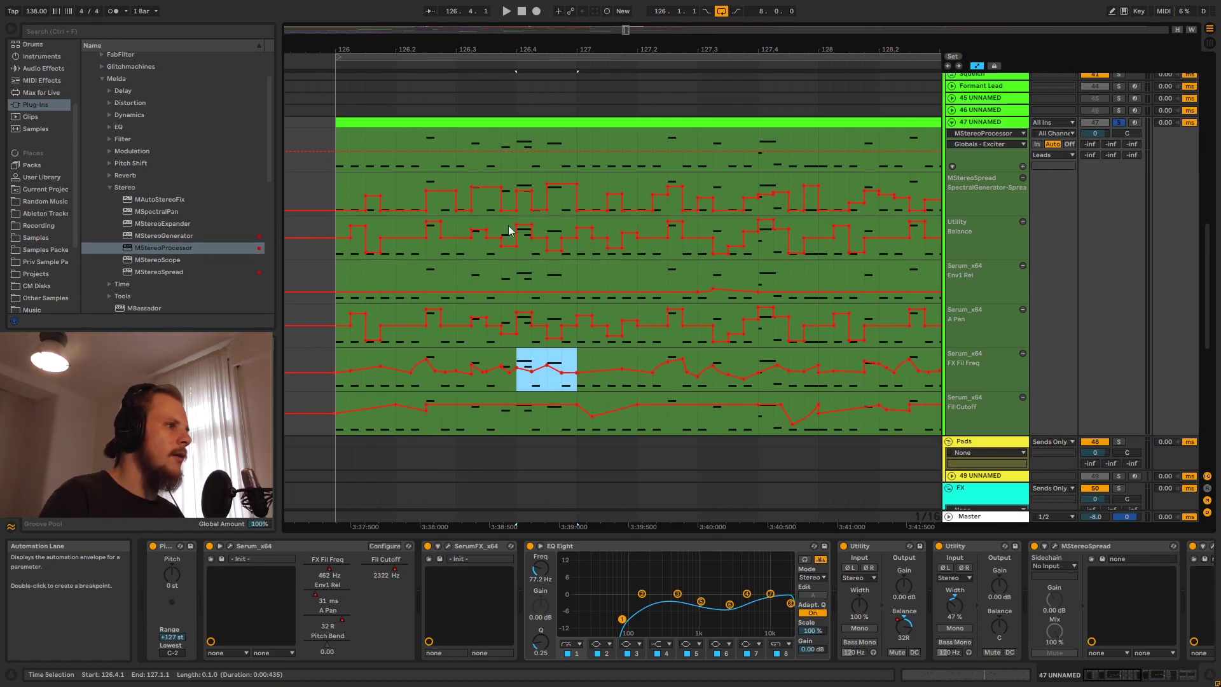
- Open the 47 UNNAMED track's MIDI clip in an enlarged note editor and point out its row of low notes
{"action": "left_click", "coordinate": [591, 122]}
{"action": "double_click", "coordinate": [591, 123]}
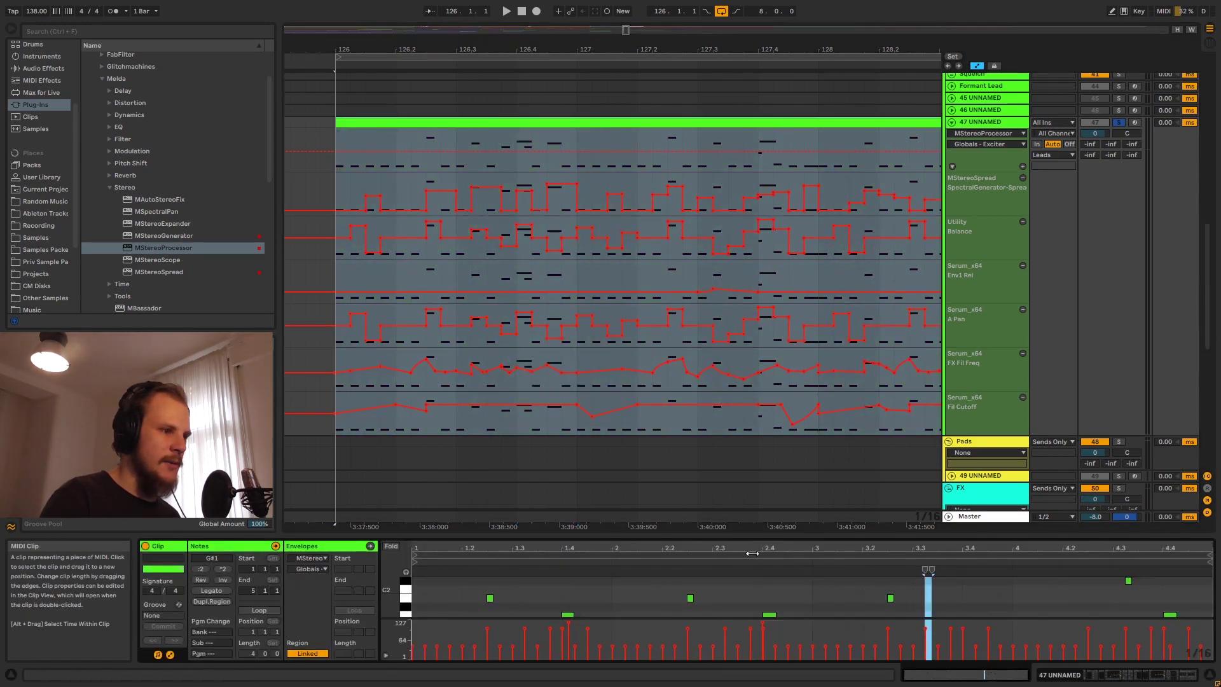
{"action": "scroll", "coordinate": [795, 445], "scroll_direction": "up", "scroll_amount": 3}
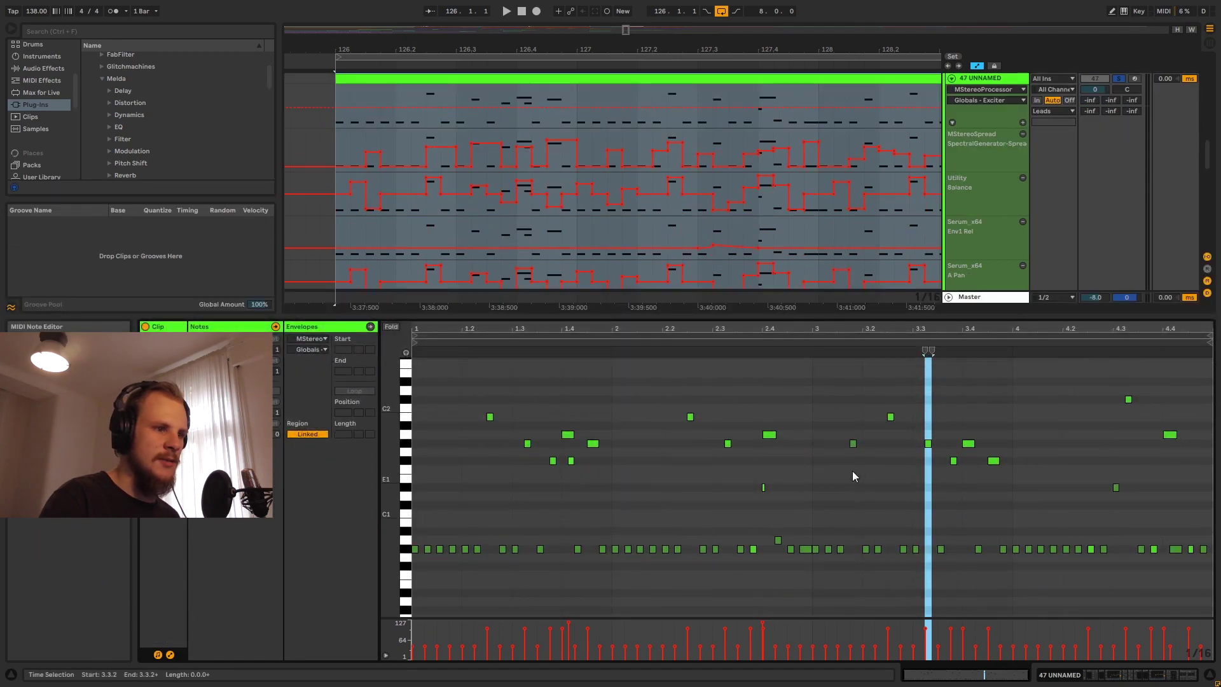
{"action": "left_click", "coordinate": [735, 591]}
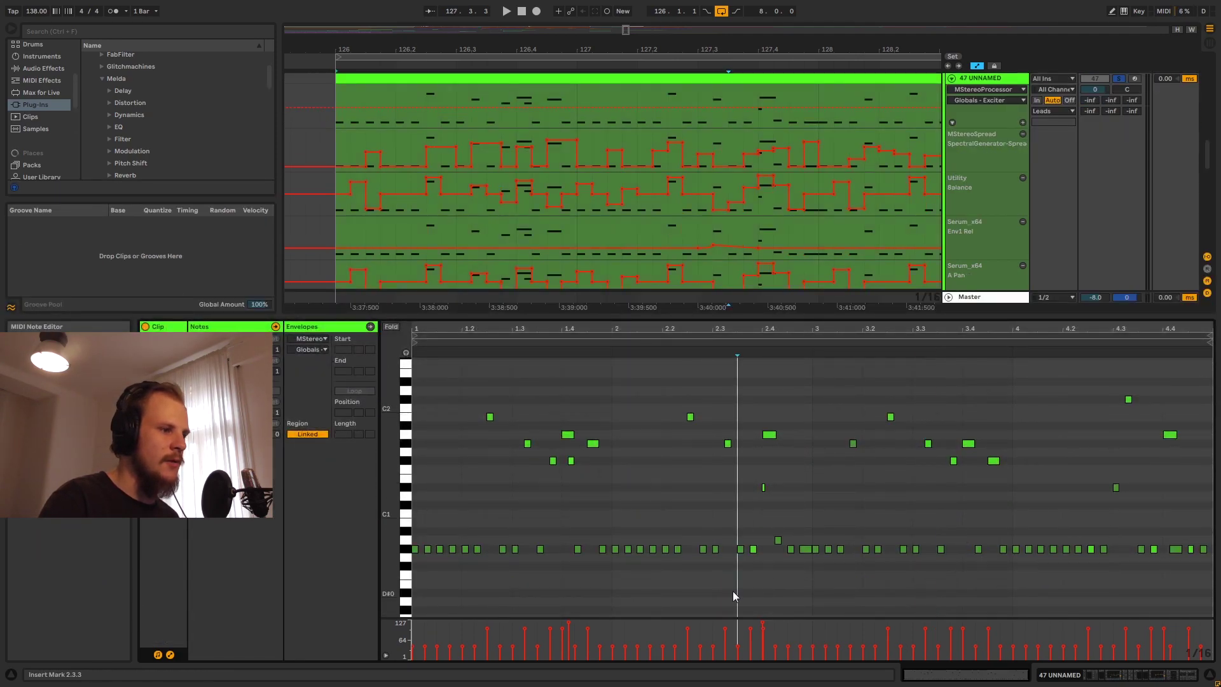
{"action": "left_click_drag", "start_coordinate": [418, 529], "coordinate": [1212, 568]}
{"action": "left_click", "coordinate": [892, 590]}
{"action": "left_click", "coordinate": [778, 540]}
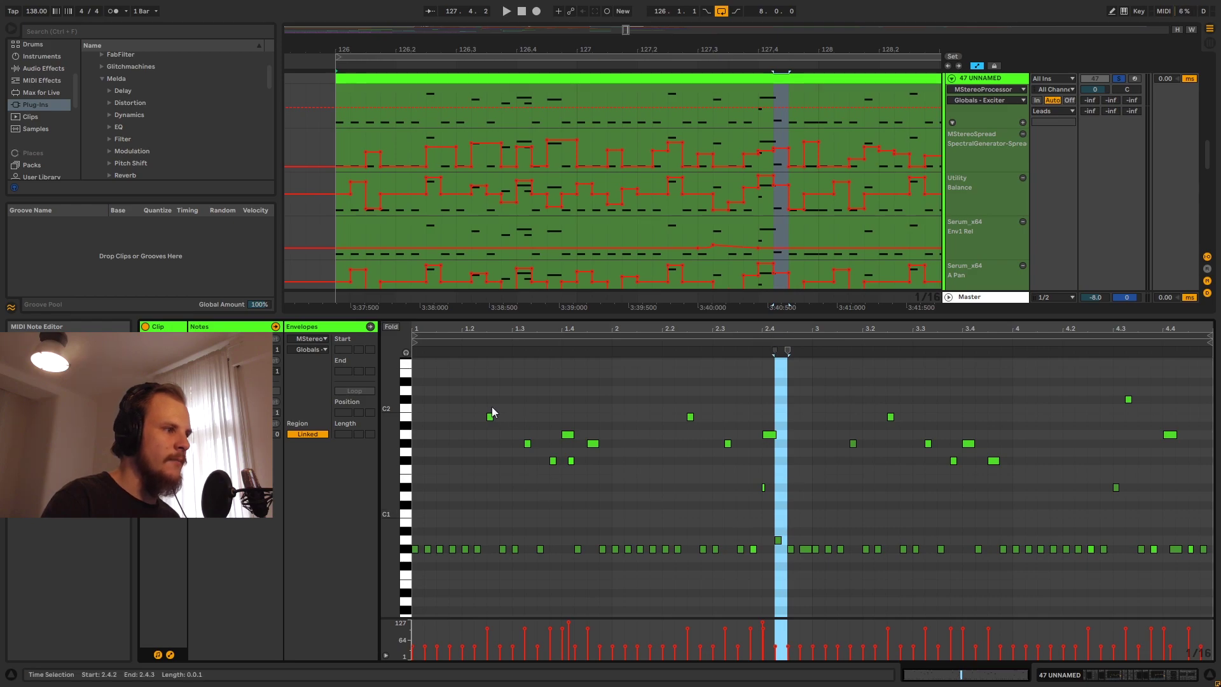
- Highlight the recurring groups of higher notes in the lead clip one after another, then clear the selection
{"action": "left_click_drag", "start_coordinate": [464, 381], "coordinate": [604, 479]}
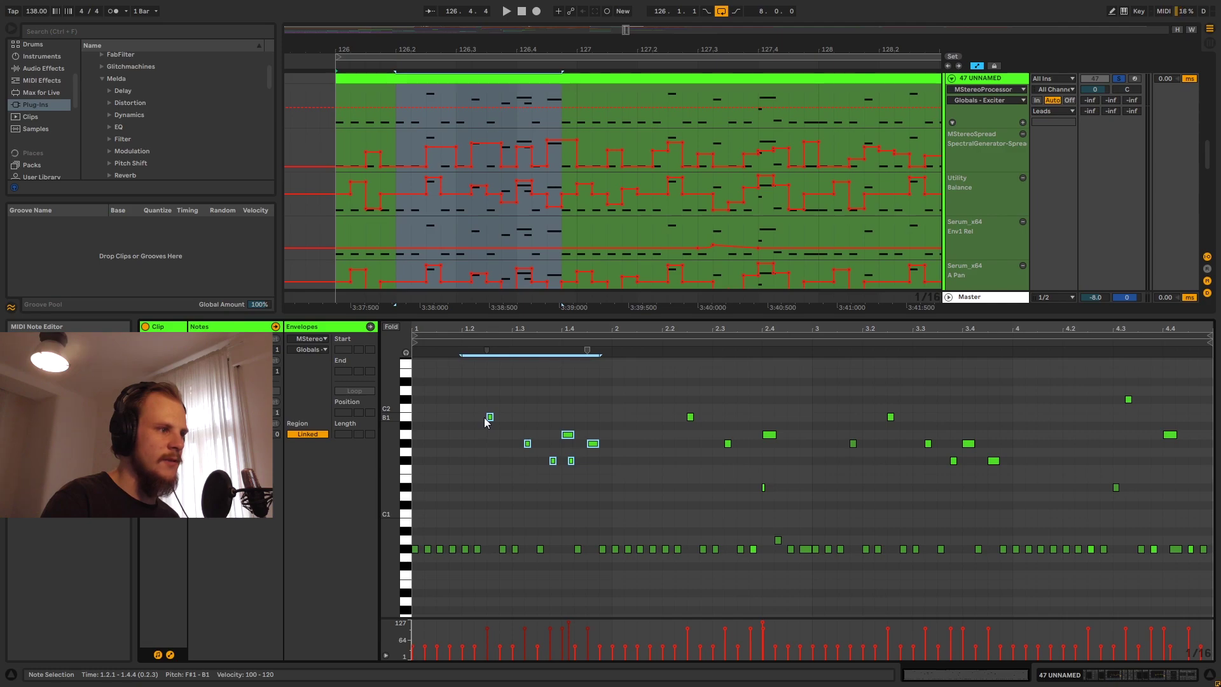
{"action": "left_click_drag", "start_coordinate": [476, 390], "coordinate": [638, 487]}
{"action": "left_click_drag", "start_coordinate": [665, 385], "coordinate": [803, 502]}
{"action": "left_click_drag", "start_coordinate": [840, 395], "coordinate": [998, 471]}
{"action": "left_click", "coordinate": [998, 471]}
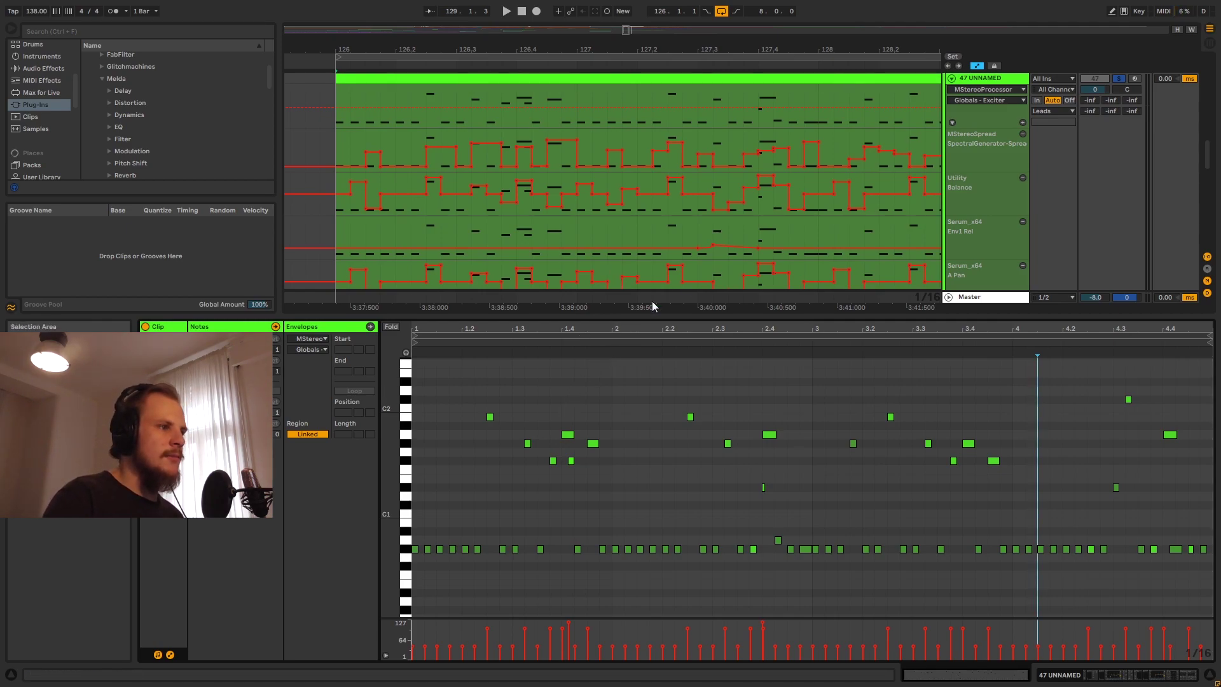
- Return the insert marker to 126.1.1, shrink the note editor and show the device chain of the 47 UNNAMED track
{"action": "left_click", "coordinate": [336, 231]}
{"action": "left_click_drag", "start_coordinate": [754, 316], "coordinate": [755, 495]}
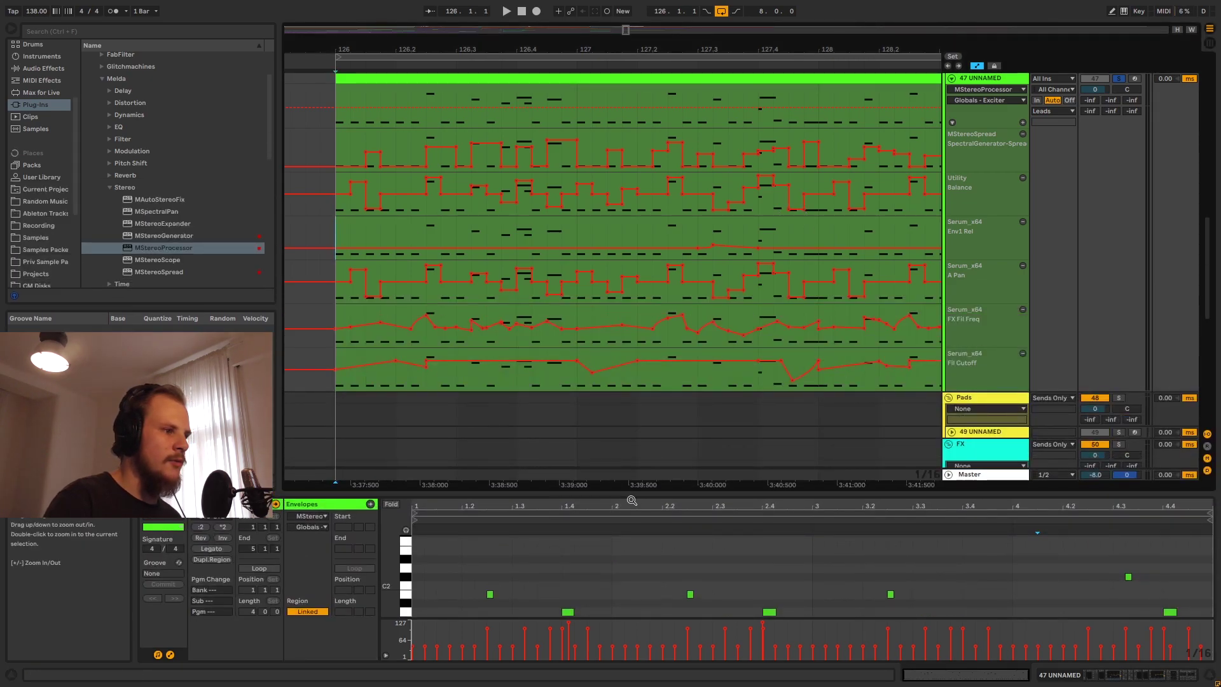
{"action": "left_click_drag", "start_coordinate": [635, 493], "coordinate": [621, 534]}
{"action": "left_click", "coordinate": [981, 81]}
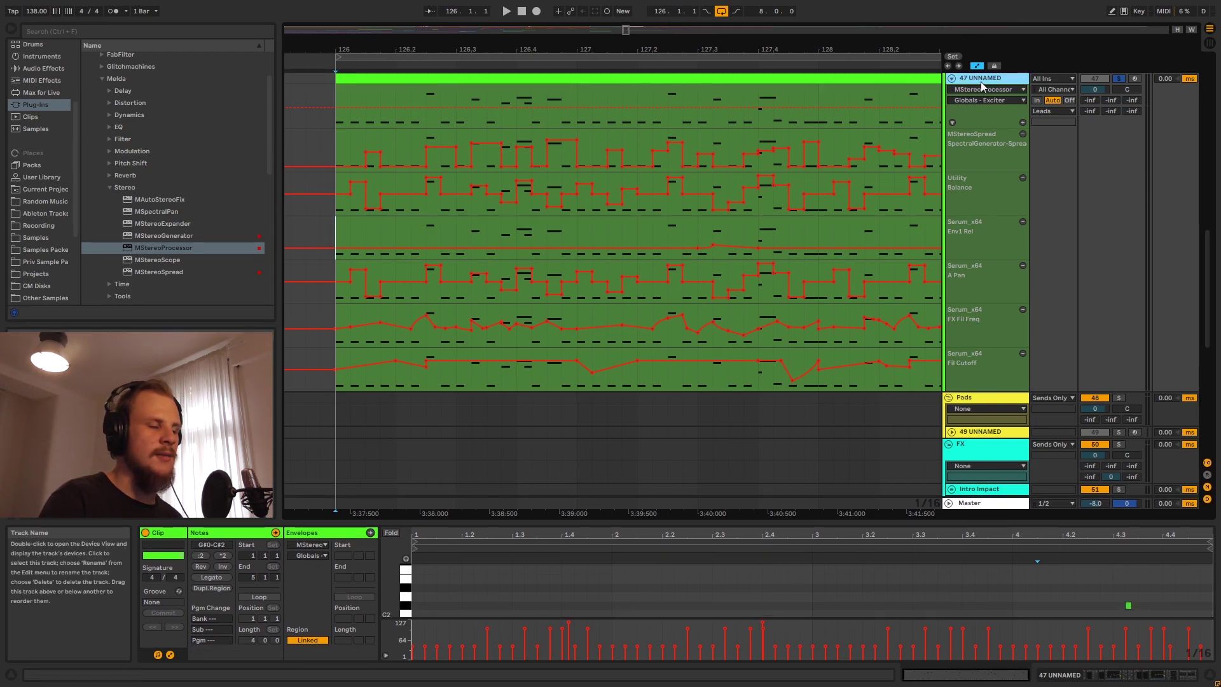
{"action": "double_click", "coordinate": [981, 81]}
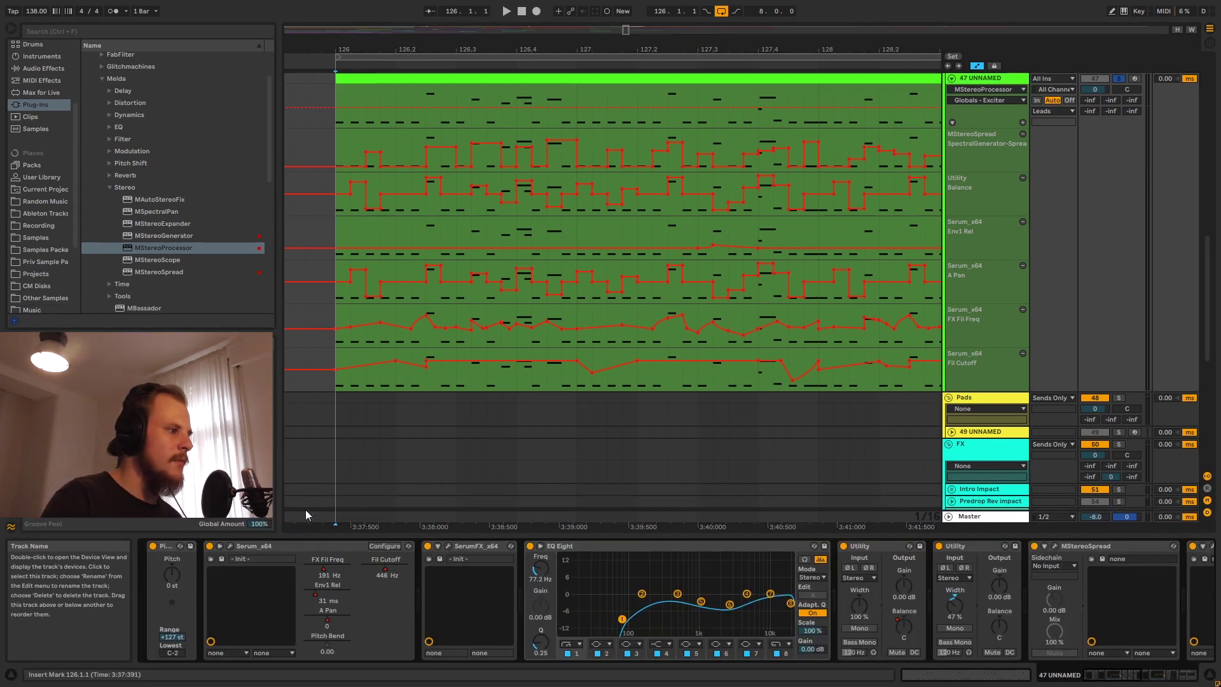
- Inspect the effects rack of the Serum instrument, pointing out the chorus low-pass, feedback and mix controls
{"action": "left_click", "coordinate": [230, 545]}
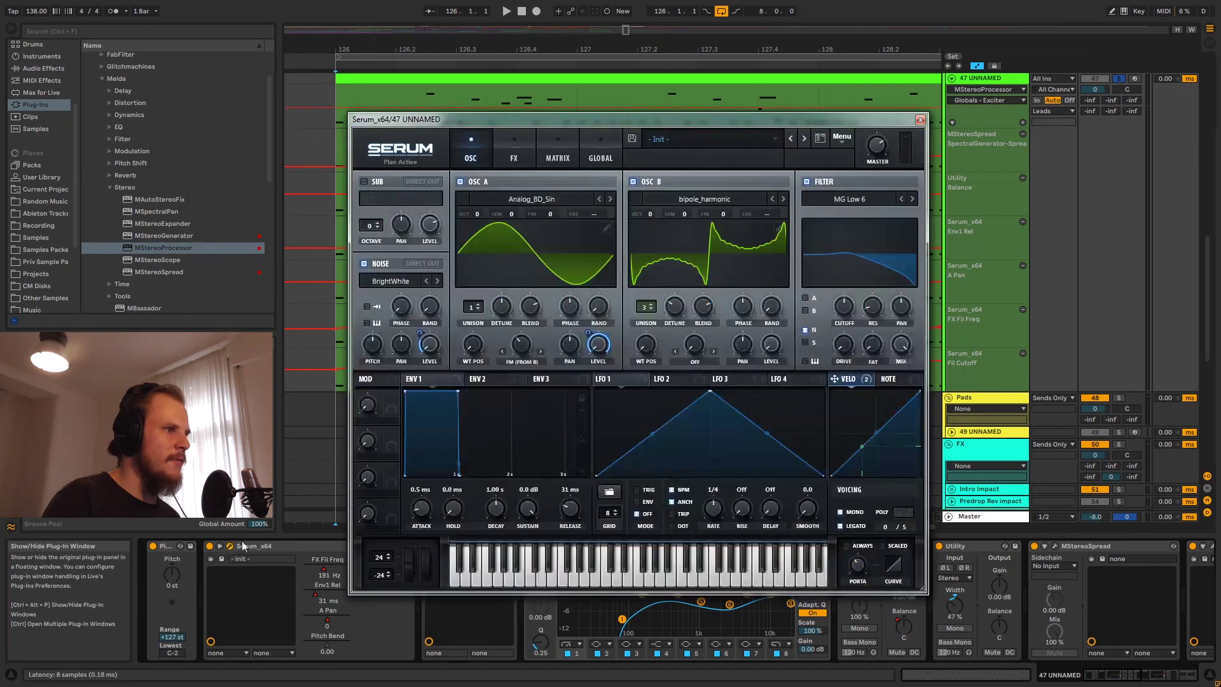
{"action": "left_click", "coordinate": [526, 156]}
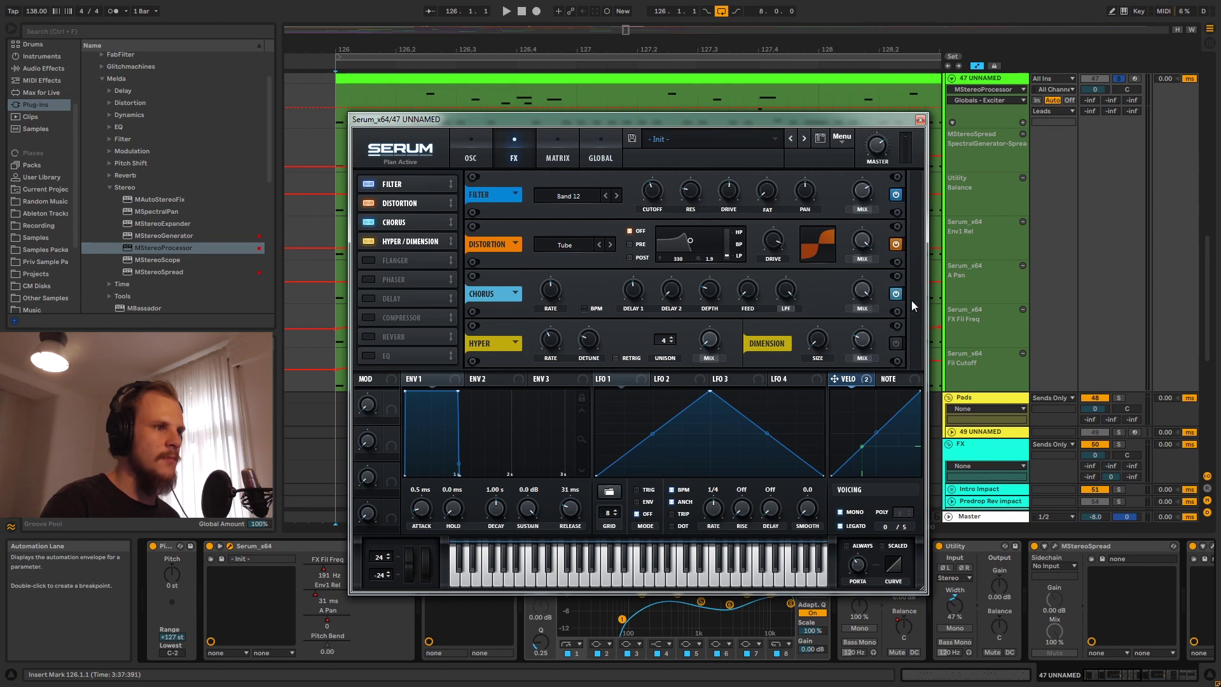
{"action": "left_click", "coordinate": [786, 290]}
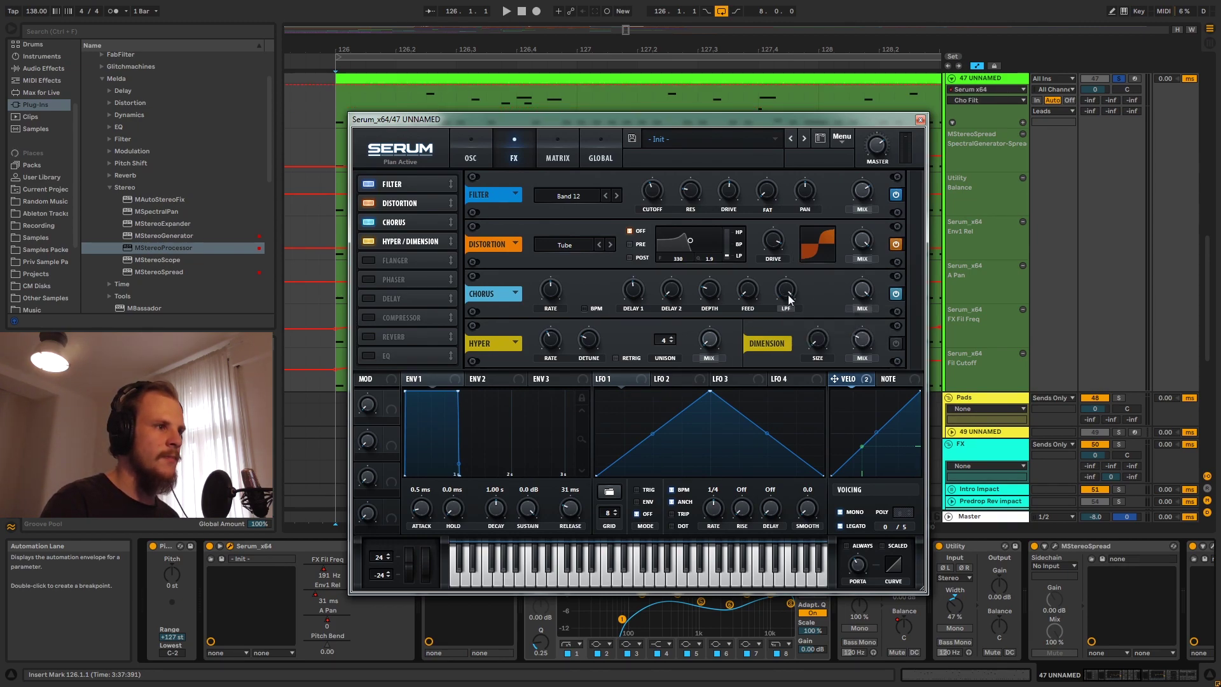
{"action": "left_click_drag", "start_coordinate": [749, 302], "coordinate": [756, 322]}
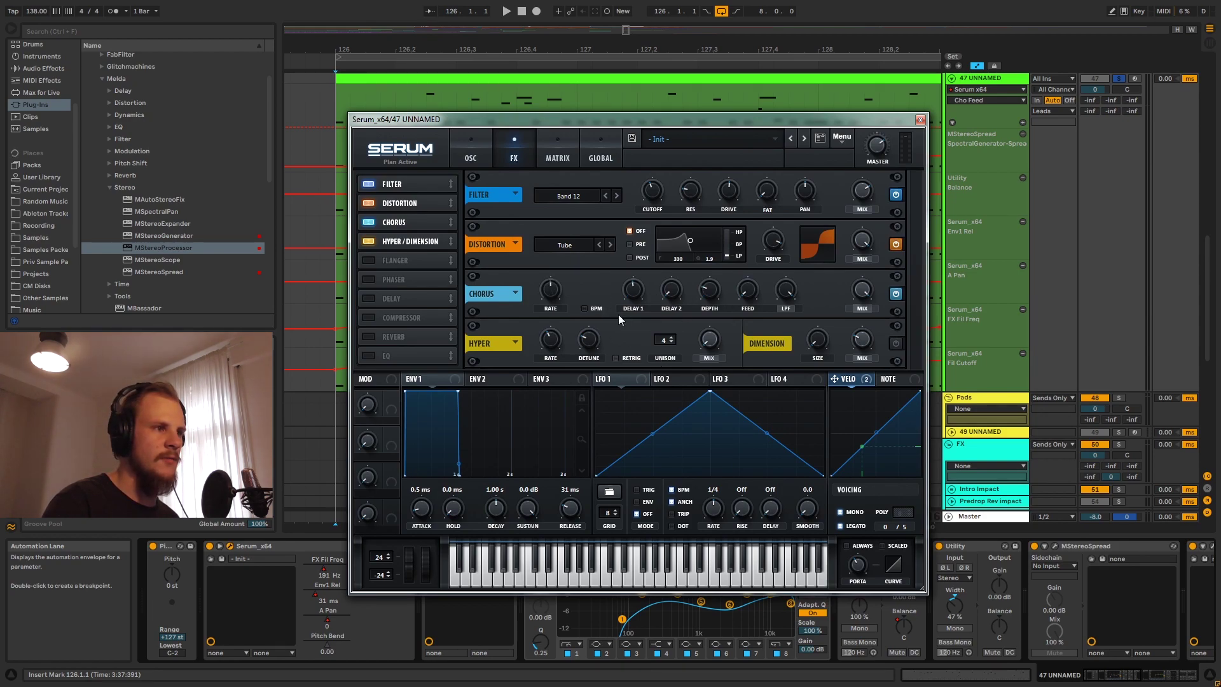
{"action": "left_click", "coordinate": [864, 301]}
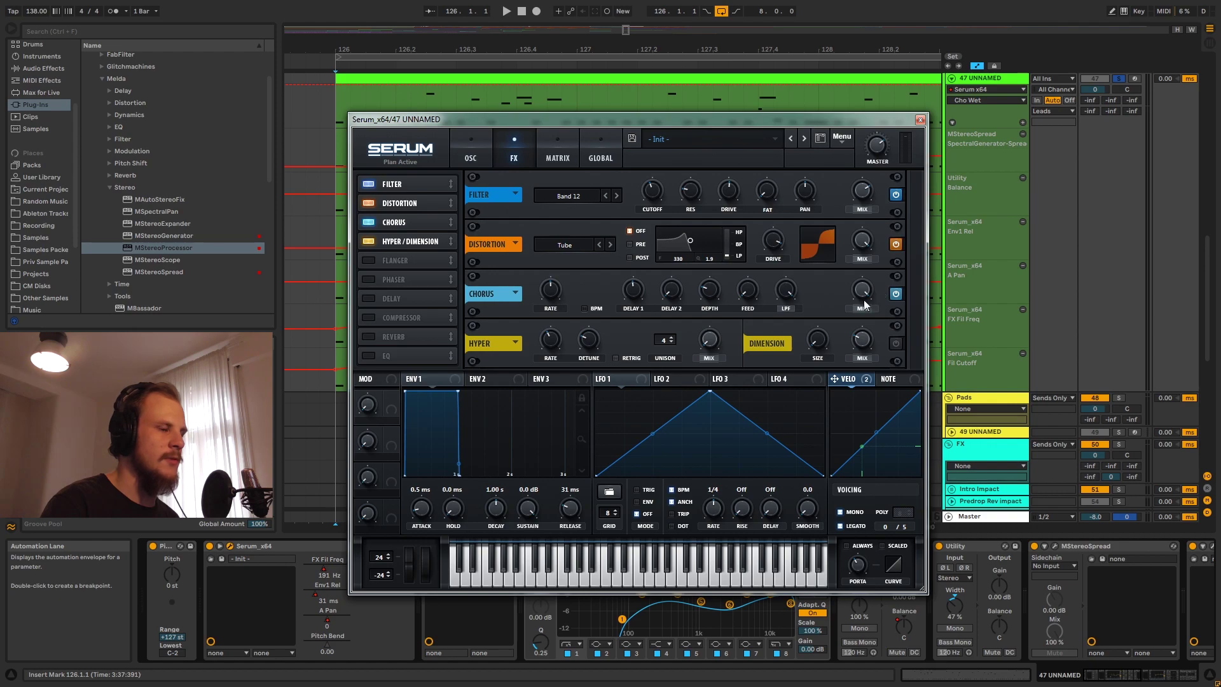
{"action": "mouse_move", "coordinate": [862, 295]}
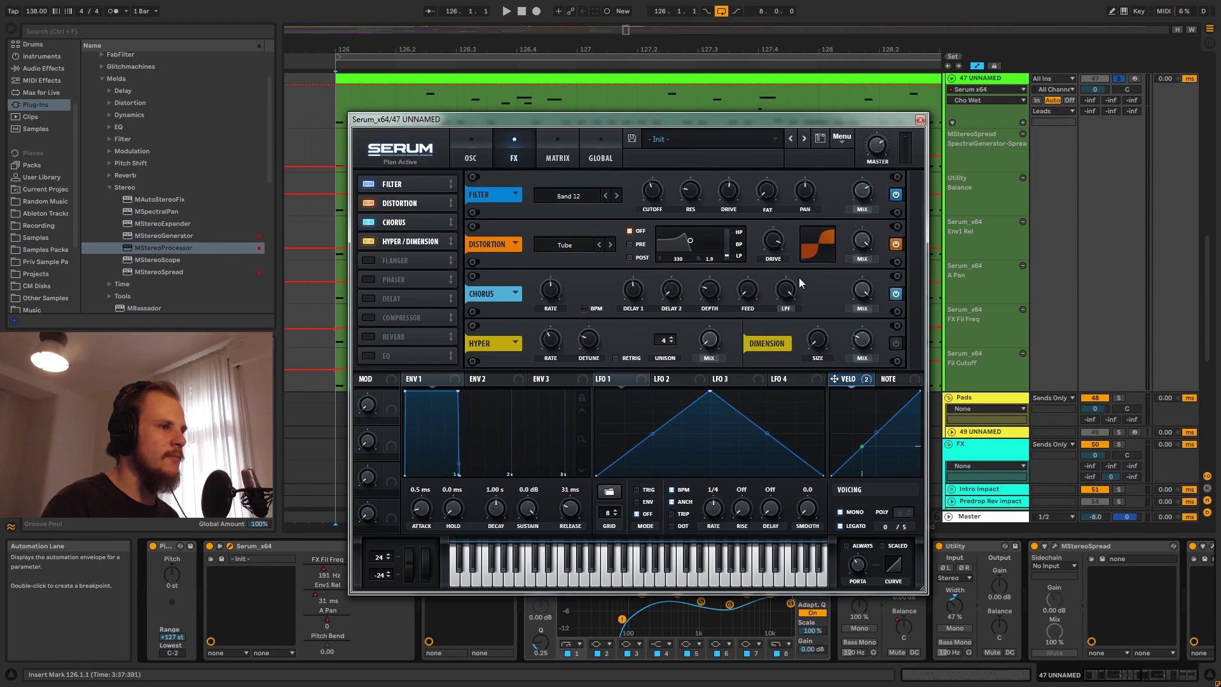
- Turn off the Hyper/Dimension effect in both the Serum instrument and the SerumFX plug-in on the 47 UNNAMED track
{"action": "left_click", "coordinate": [374, 240]}
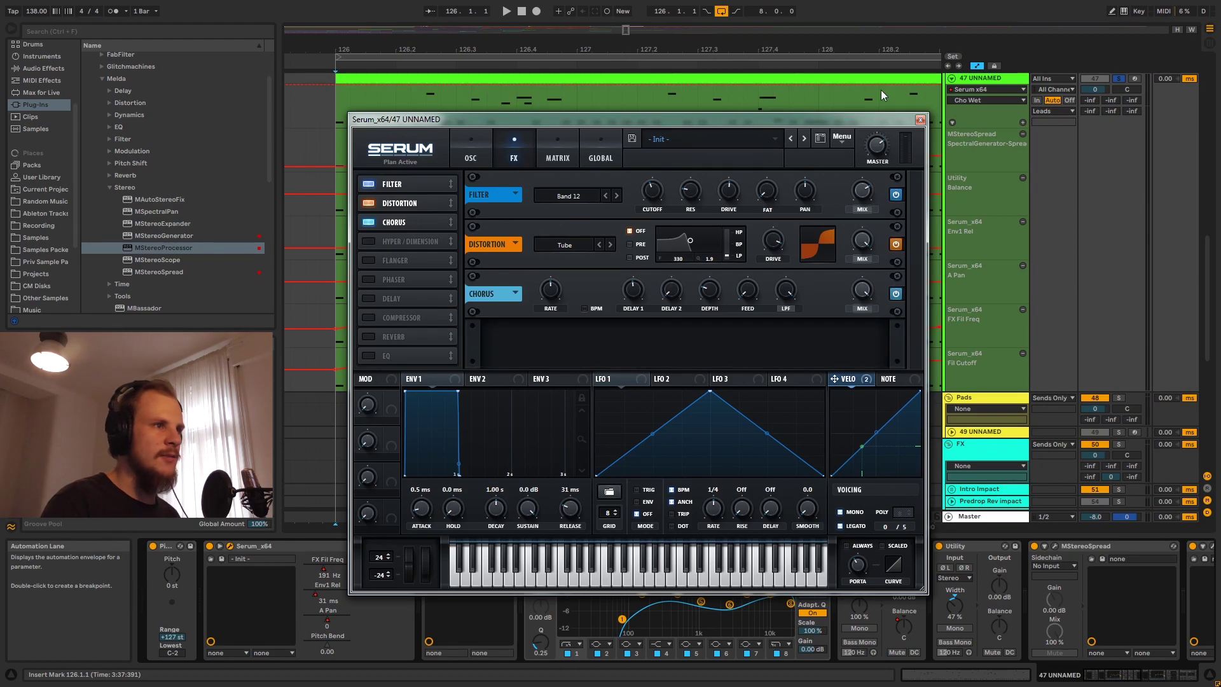
{"action": "left_click", "coordinate": [921, 120]}
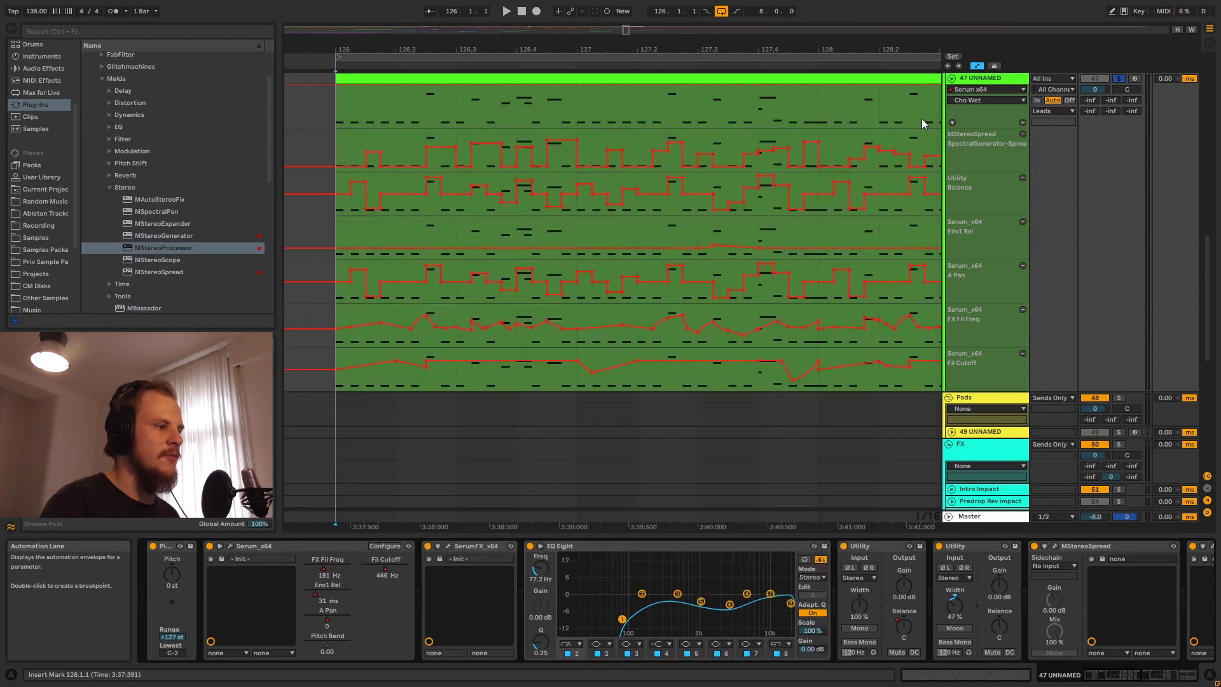
{"action": "left_click", "coordinate": [448, 547]}
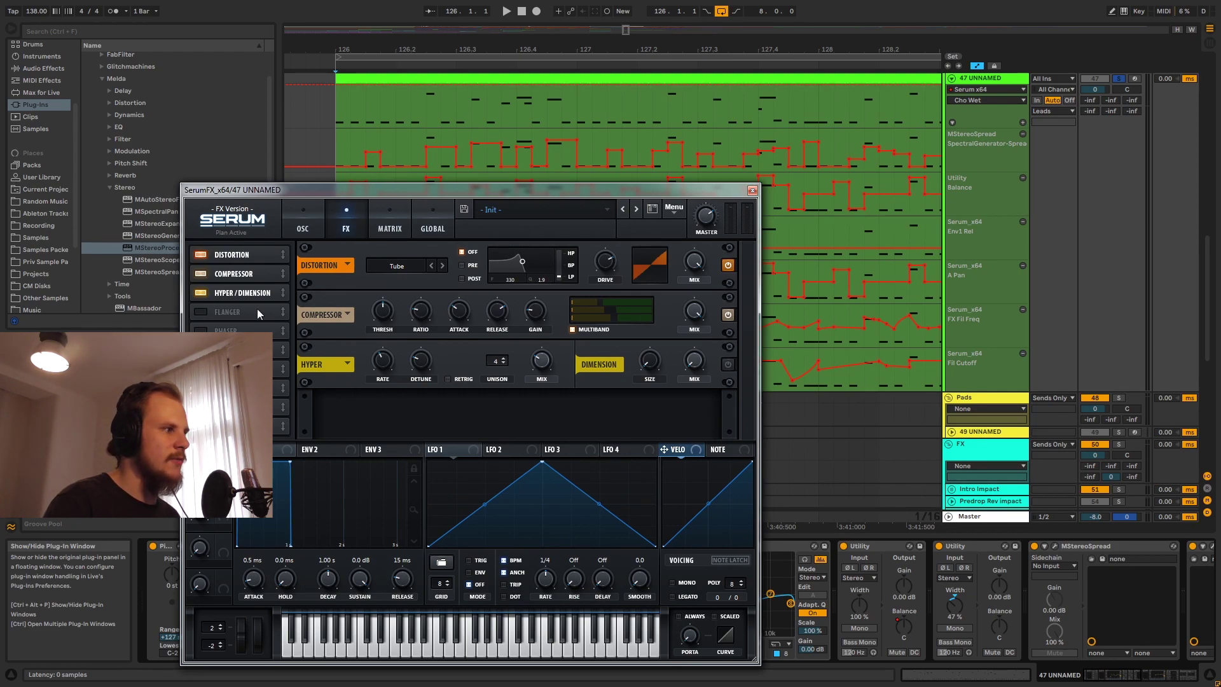
{"action": "left_click", "coordinate": [204, 296]}
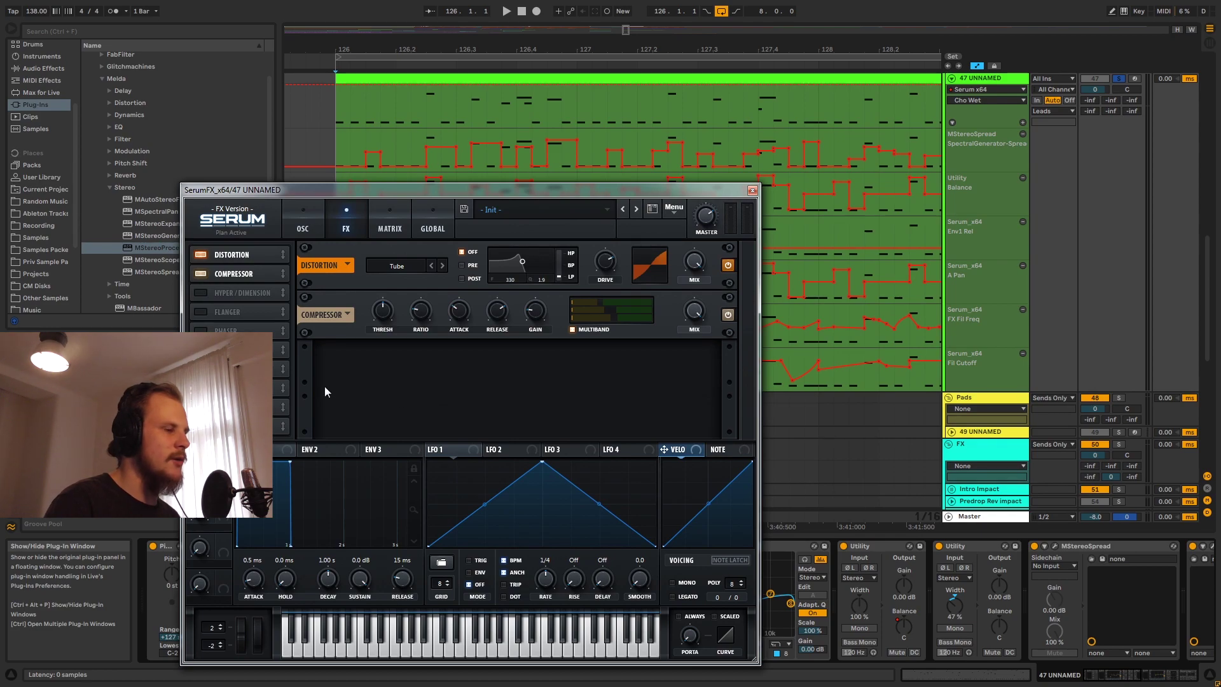
- Close the SerumFX window, recheck the effects page of the Serum instrument and close its window as well
{"action": "left_click", "coordinate": [752, 191]}
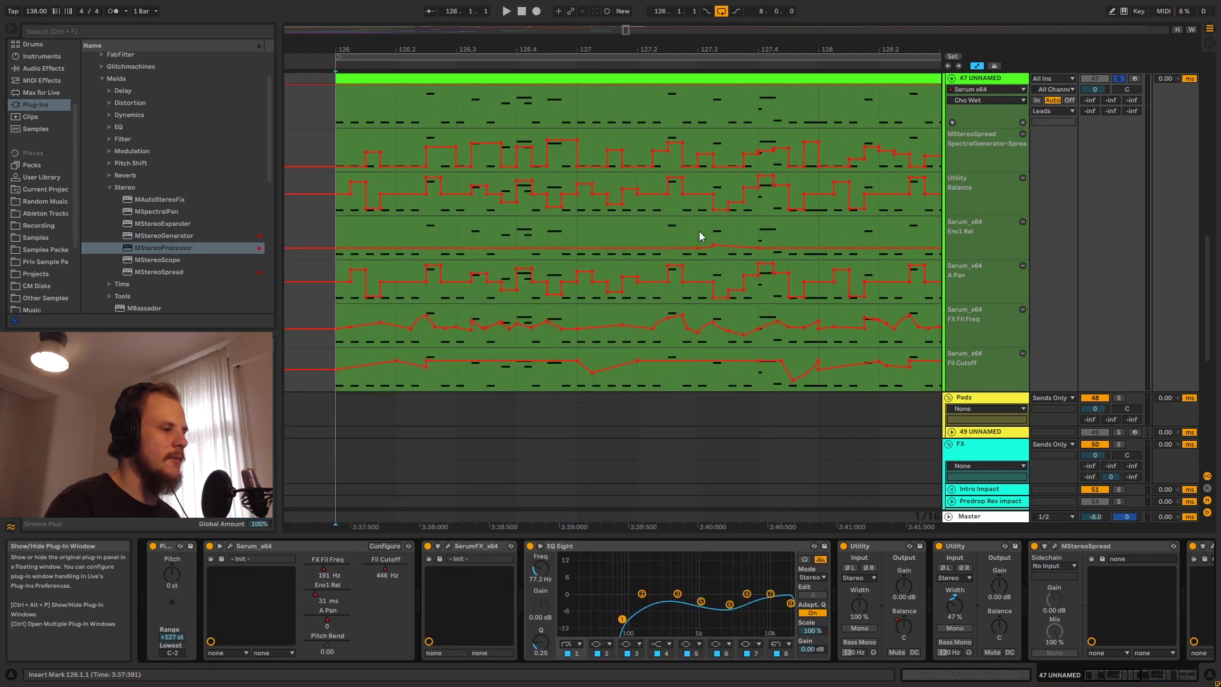
{"action": "left_click", "coordinate": [232, 546]}
{"action": "left_click", "coordinate": [514, 149]}
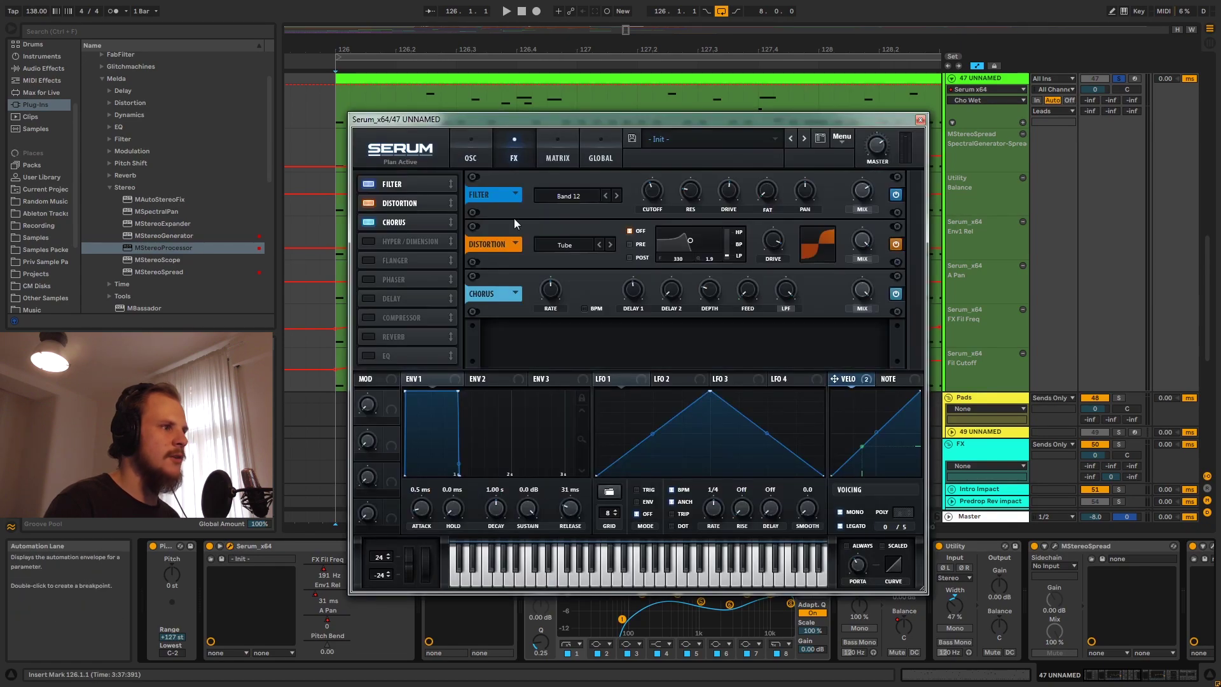
{"action": "left_click", "coordinate": [920, 120]}
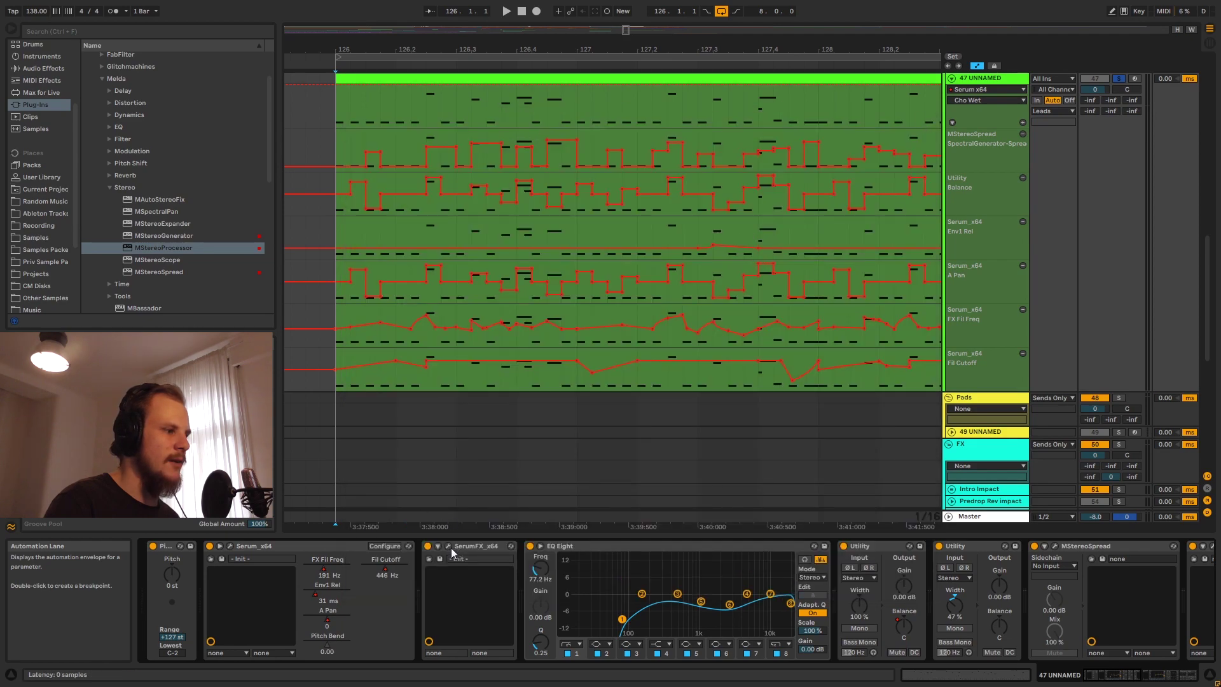
- Point out SerumFX and the first EQ Eight in the device chain, bringing the devices after them into view
{"action": "left_click", "coordinate": [474, 549]}
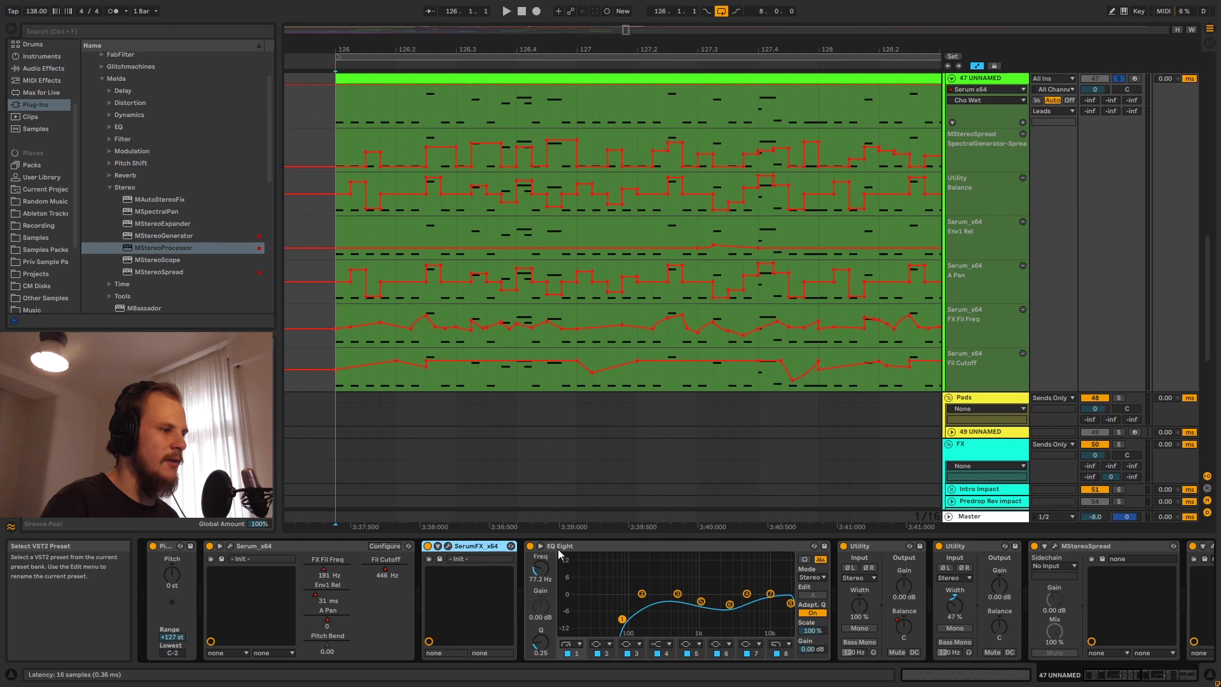
{"action": "left_click", "coordinate": [620, 547]}
{"action": "left_click_drag", "start_coordinate": [1112, 679], "coordinate": [1119, 678]}
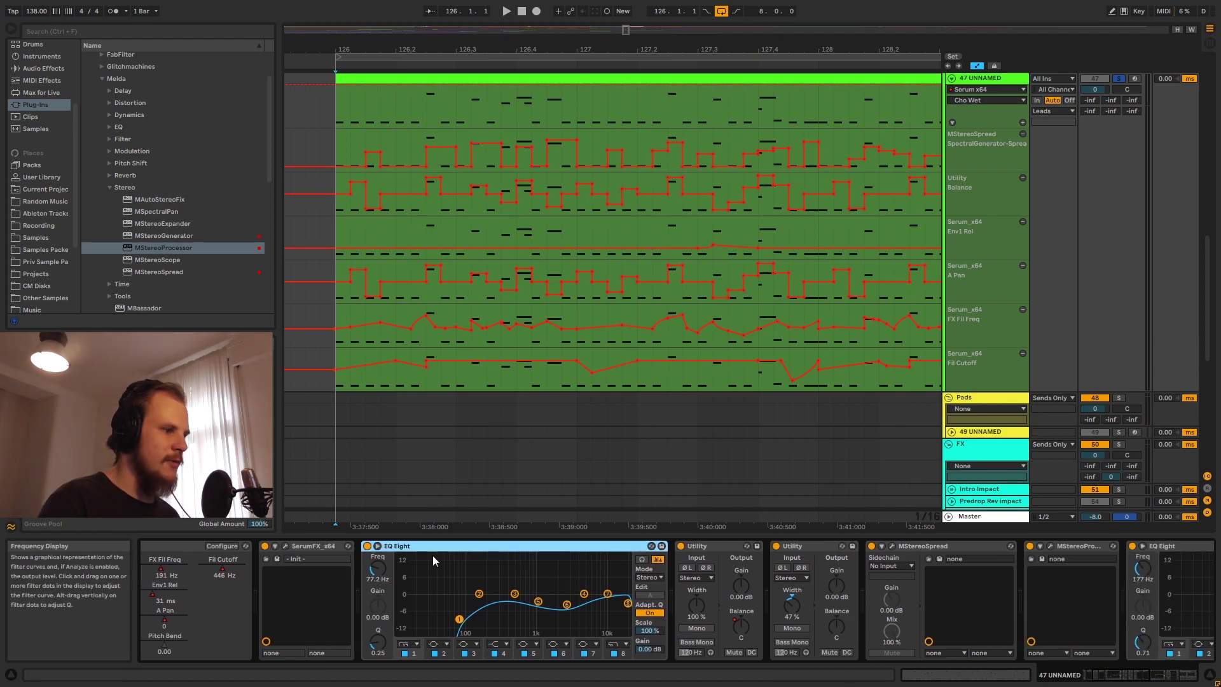
- Show the first Utility's Balance automation on the 47 UNNAMED track and highlight its section from 126.2.3 to 126.2.4
{"action": "left_click", "coordinate": [748, 644]}
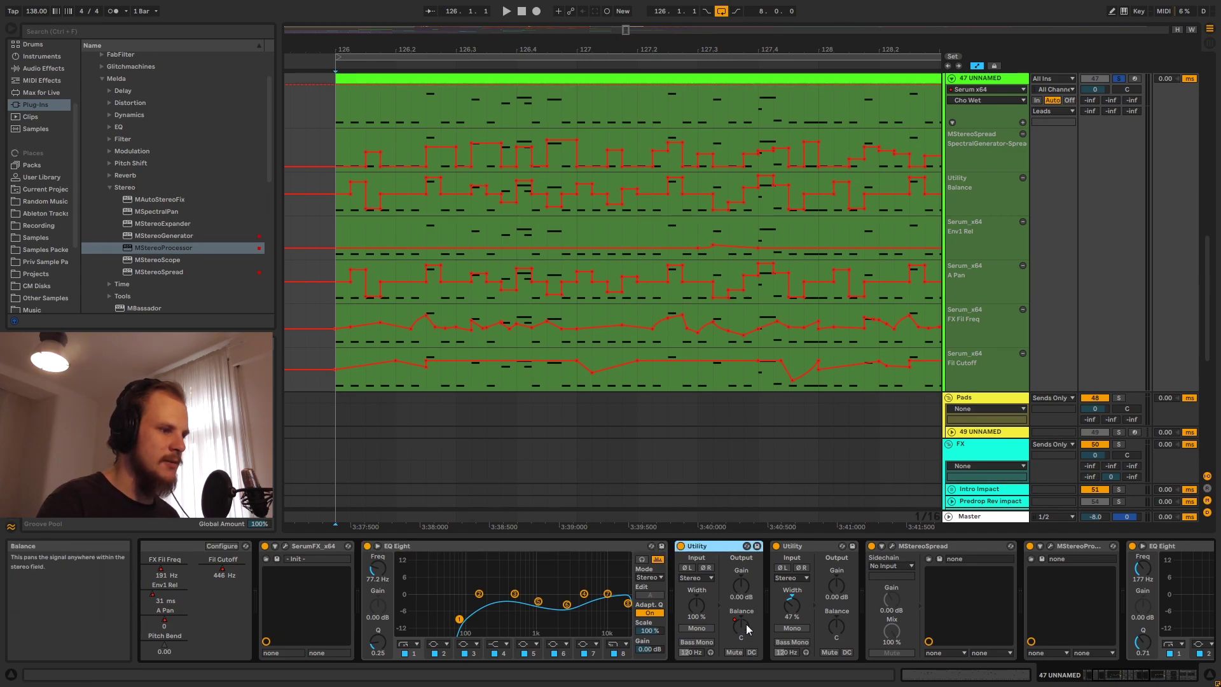
{"action": "left_click", "coordinate": [808, 546]}
{"action": "left_click", "coordinate": [745, 628]}
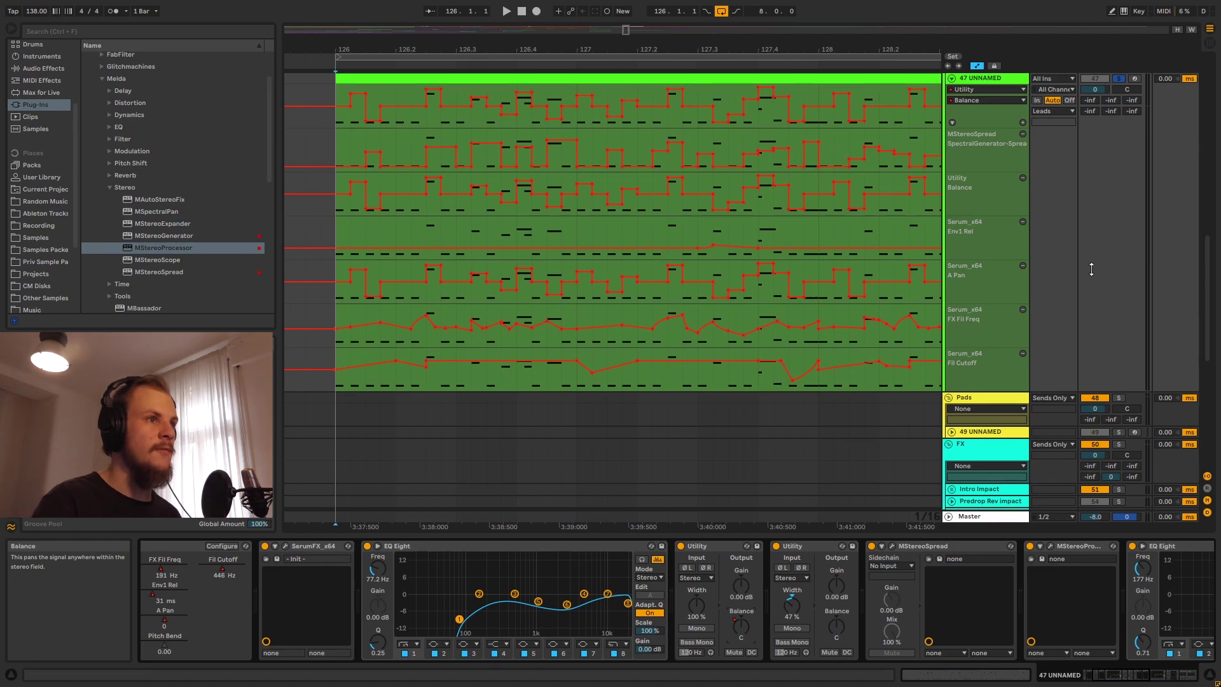
{"action": "scroll", "coordinate": [884, 166], "scroll_direction": "up", "scroll_amount": 2}
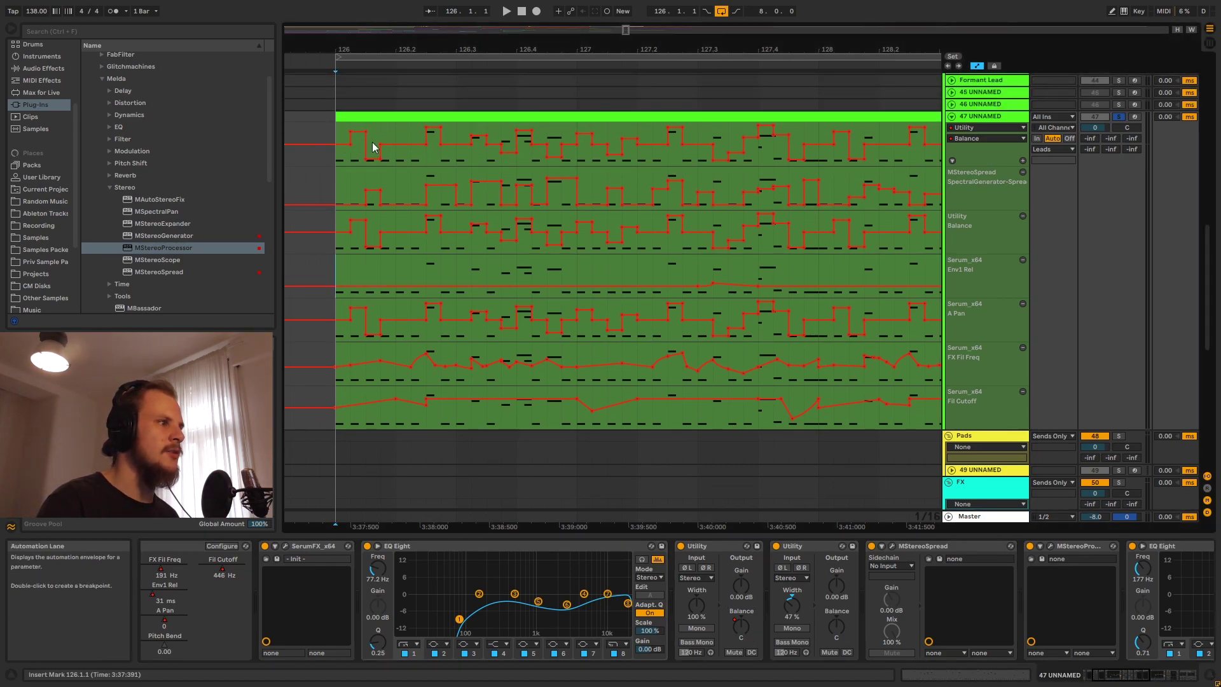
{"action": "left_click_drag", "start_coordinate": [431, 158], "coordinate": [437, 157]}
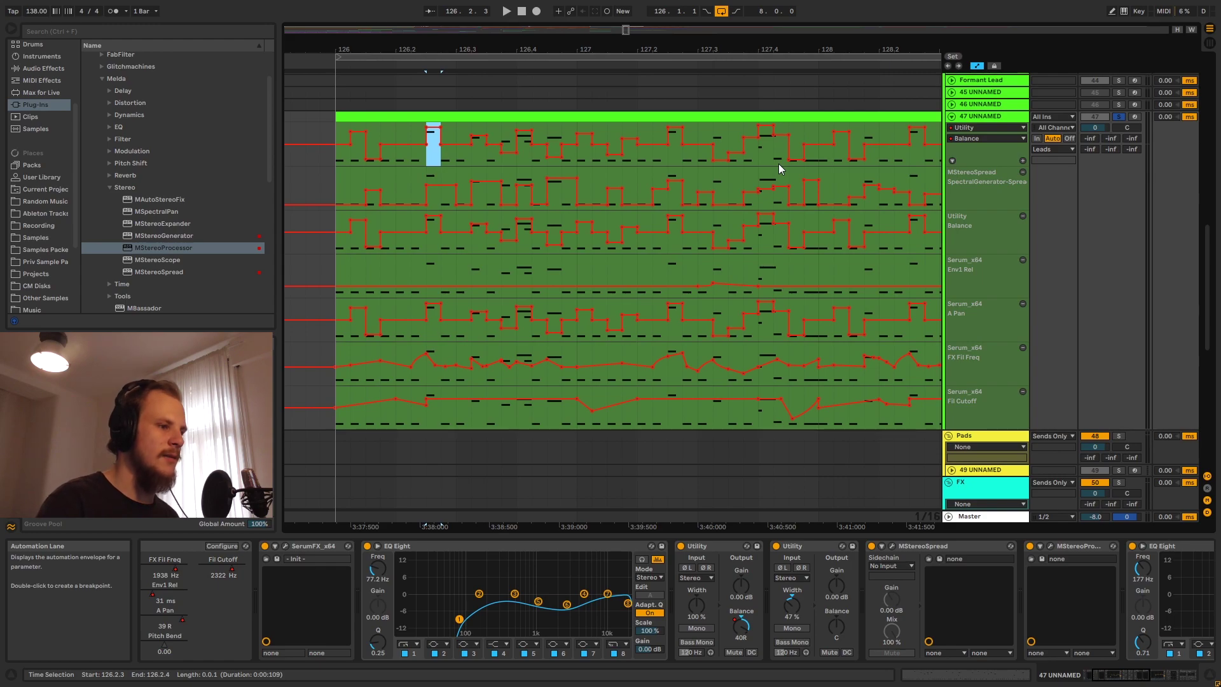
- Inspect the second Utility and the settings of the MStereoSpread and MStereoProcessor plug-ins, closing each plug-in window
{"action": "left_click", "coordinate": [807, 545]}
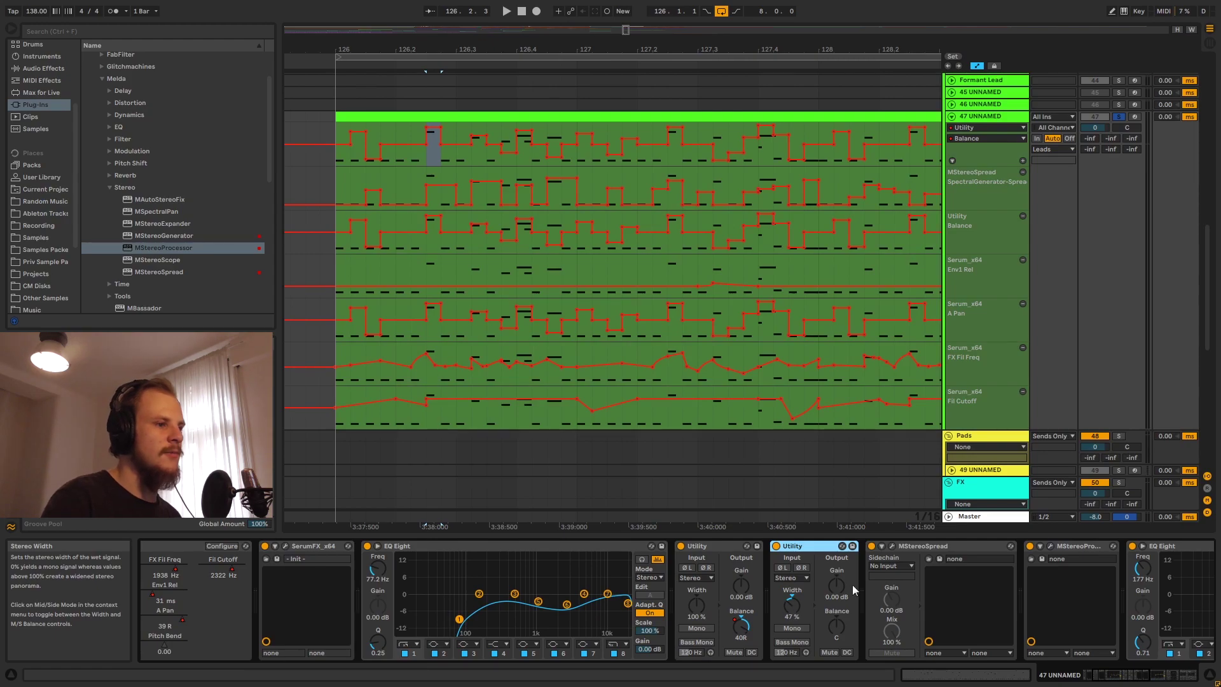
{"action": "left_click", "coordinate": [960, 594]}
{"action": "left_click_drag", "start_coordinate": [1123, 673], "coordinate": [1138, 678]}
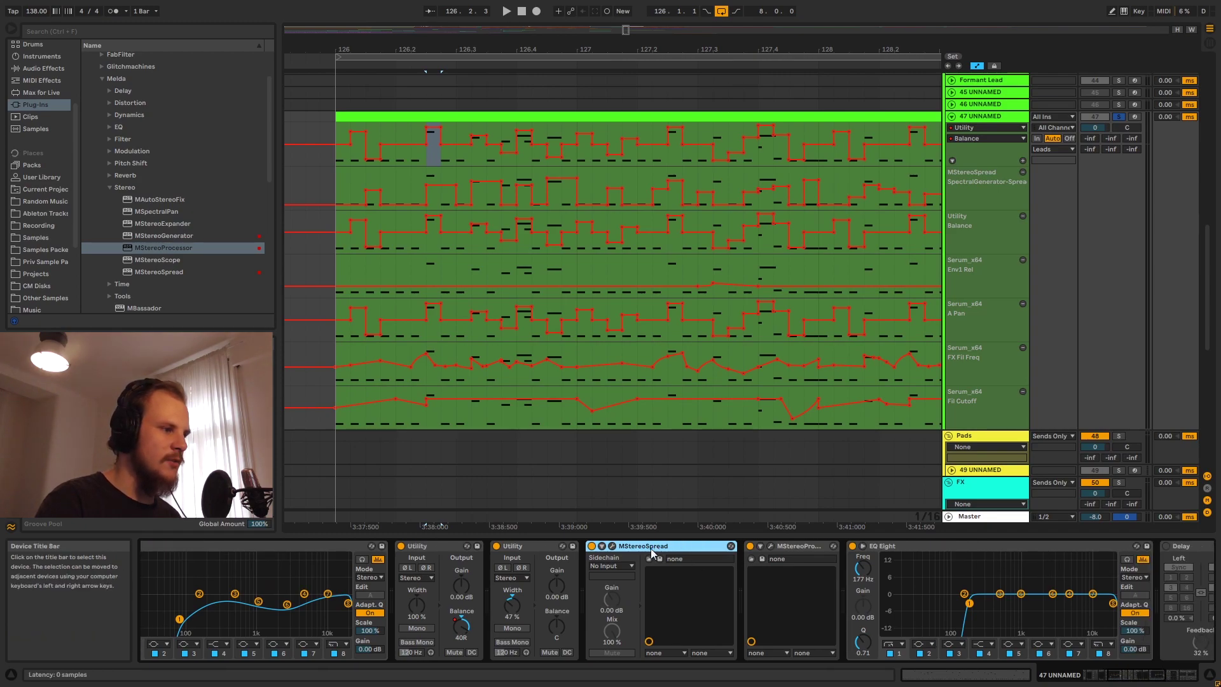
{"action": "left_click", "coordinate": [612, 545]}
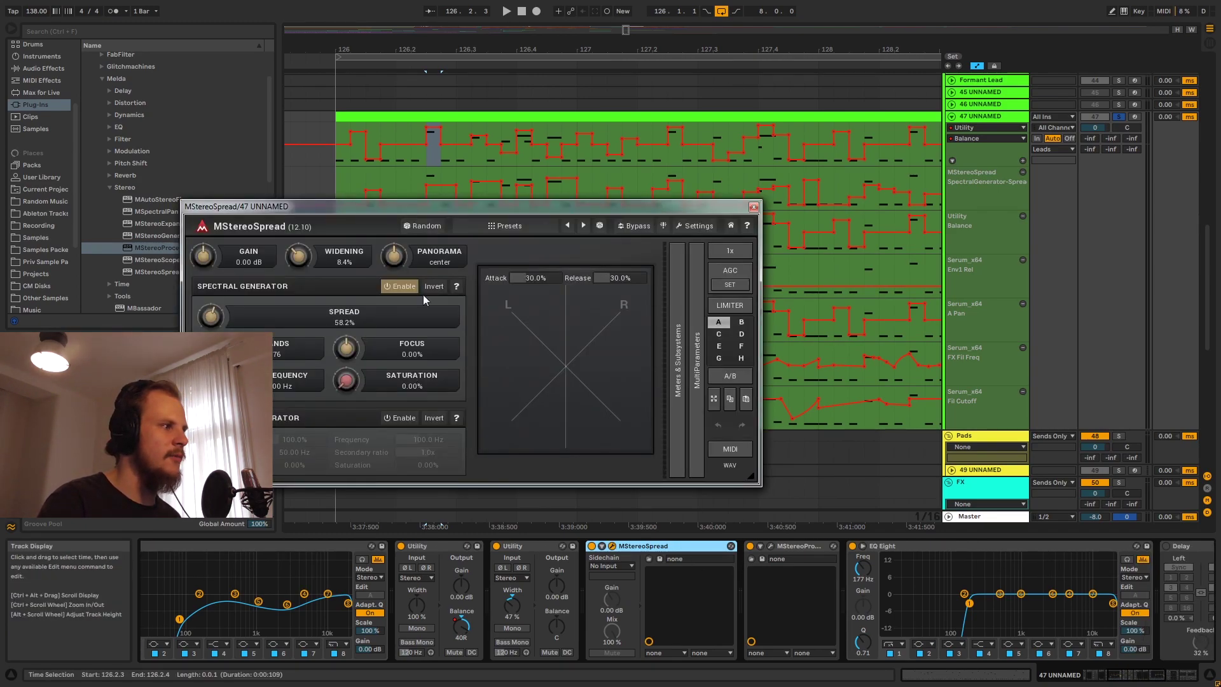
{"action": "left_click", "coordinate": [753, 207]}
{"action": "left_click", "coordinate": [771, 546]}
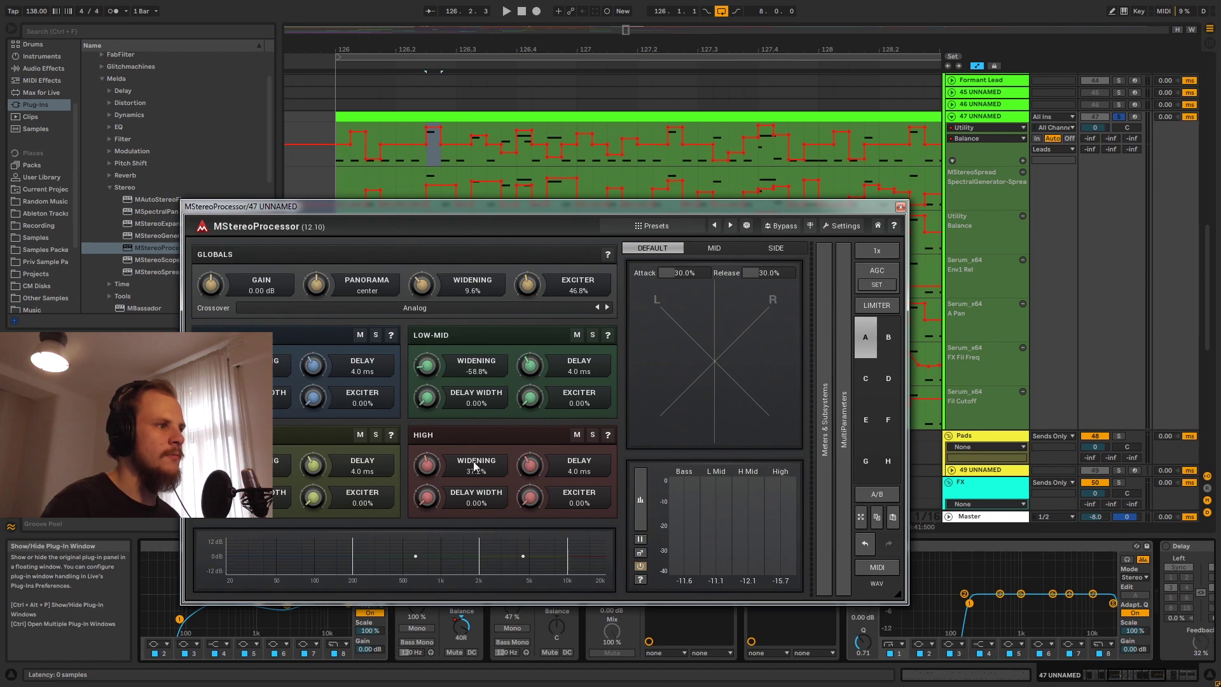
{"action": "left_click", "coordinate": [901, 208]}
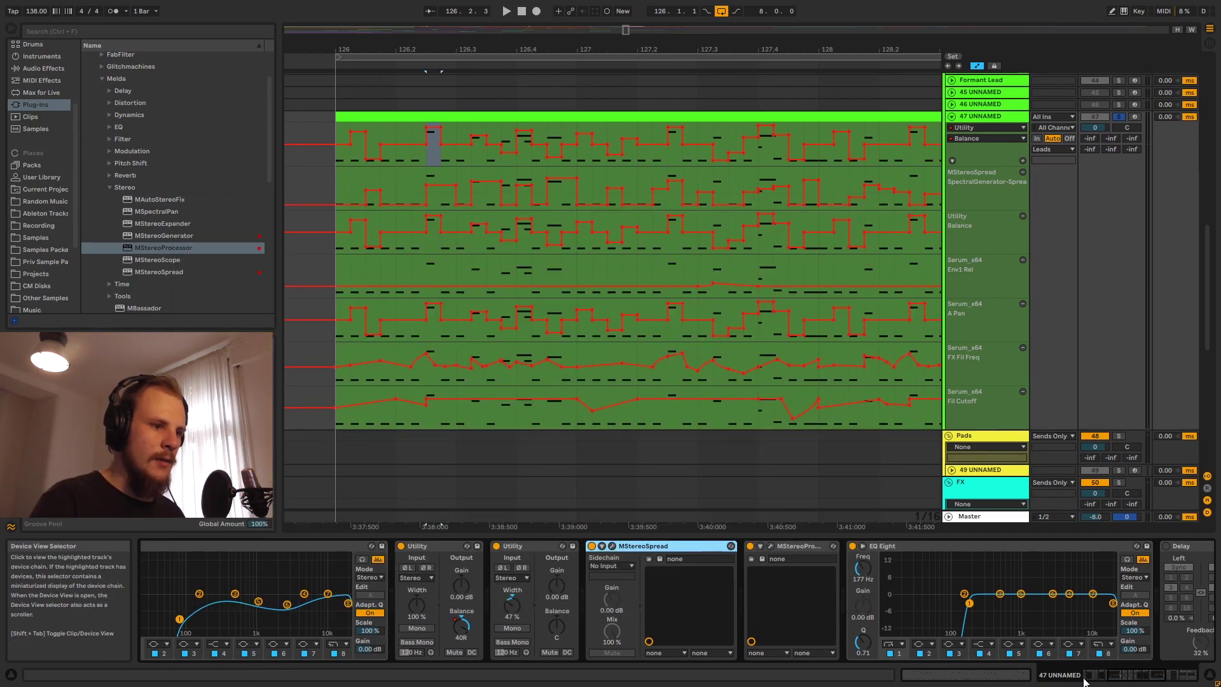
- Select the second EQ Eight and look over the neighbouring devices in the chain, including Delay and Reverb
{"action": "left_click", "coordinate": [1158, 678]}
{"action": "left_click", "coordinate": [511, 545]}
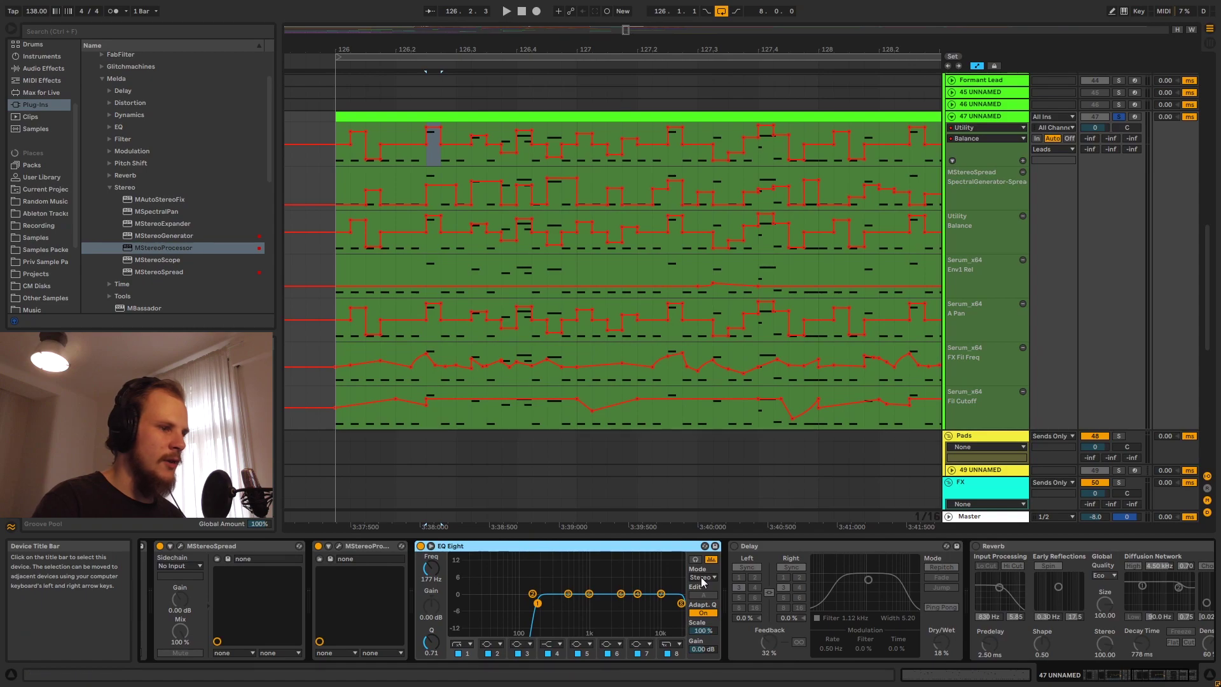
{"action": "scroll", "coordinate": [1142, 677], "scroll_direction": "up", "scroll_amount": 3}
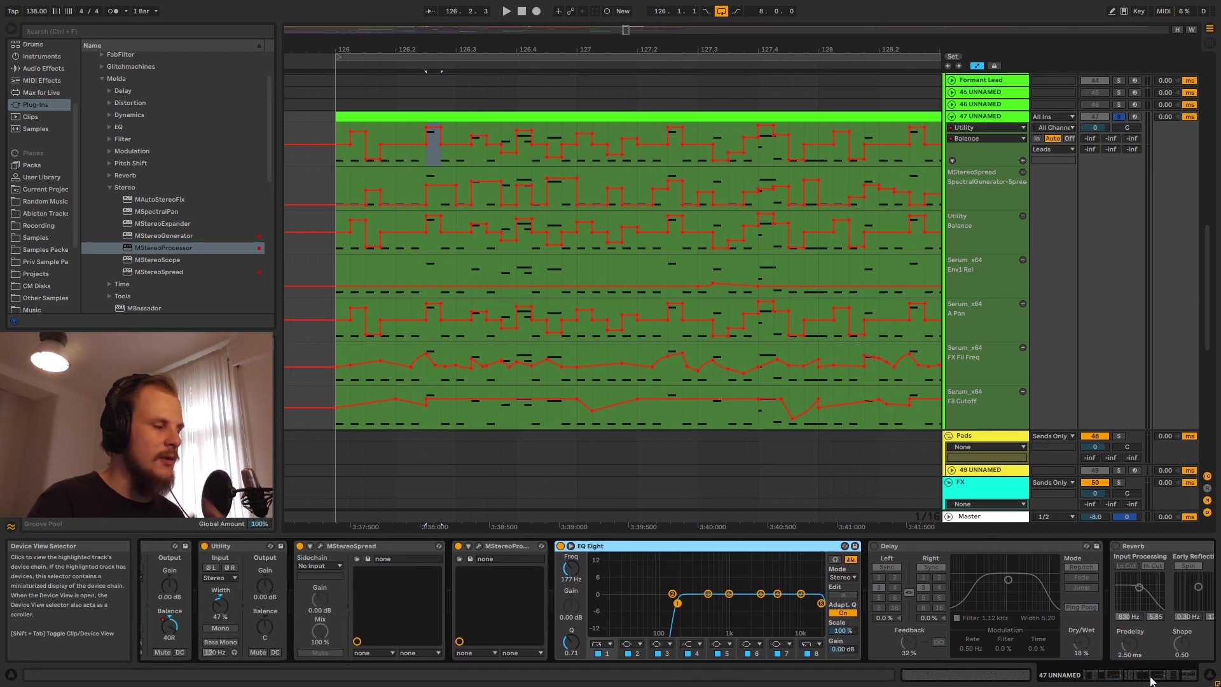
{"action": "scroll", "coordinate": [1153, 679], "scroll_direction": "up", "scroll_amount": 2}
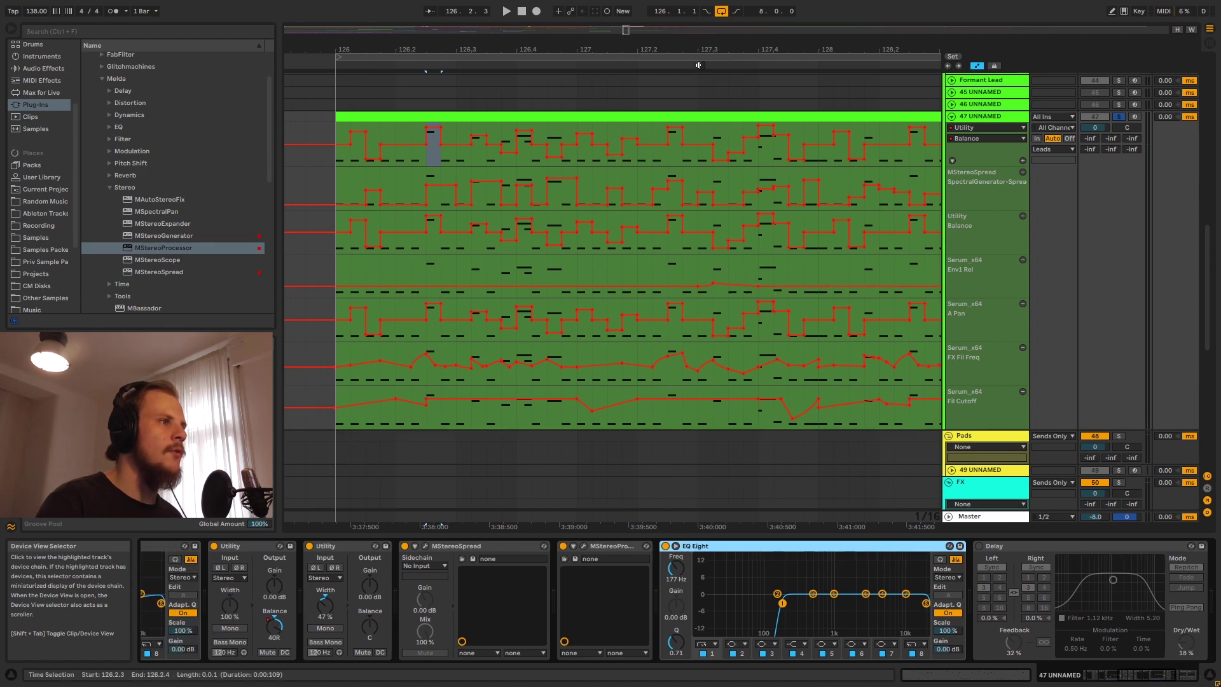
- Highlight the first four bars of FX Fil Freq automation, then the orange one-bar clips at bars 137 and 141
{"action": "left_click_drag", "start_coordinate": [695, 49], "coordinate": [827, 353]}
{"action": "left_click", "coordinate": [499, 352]}
{"action": "left_click_drag", "start_coordinate": [509, 50], "coordinate": [522, 5]}
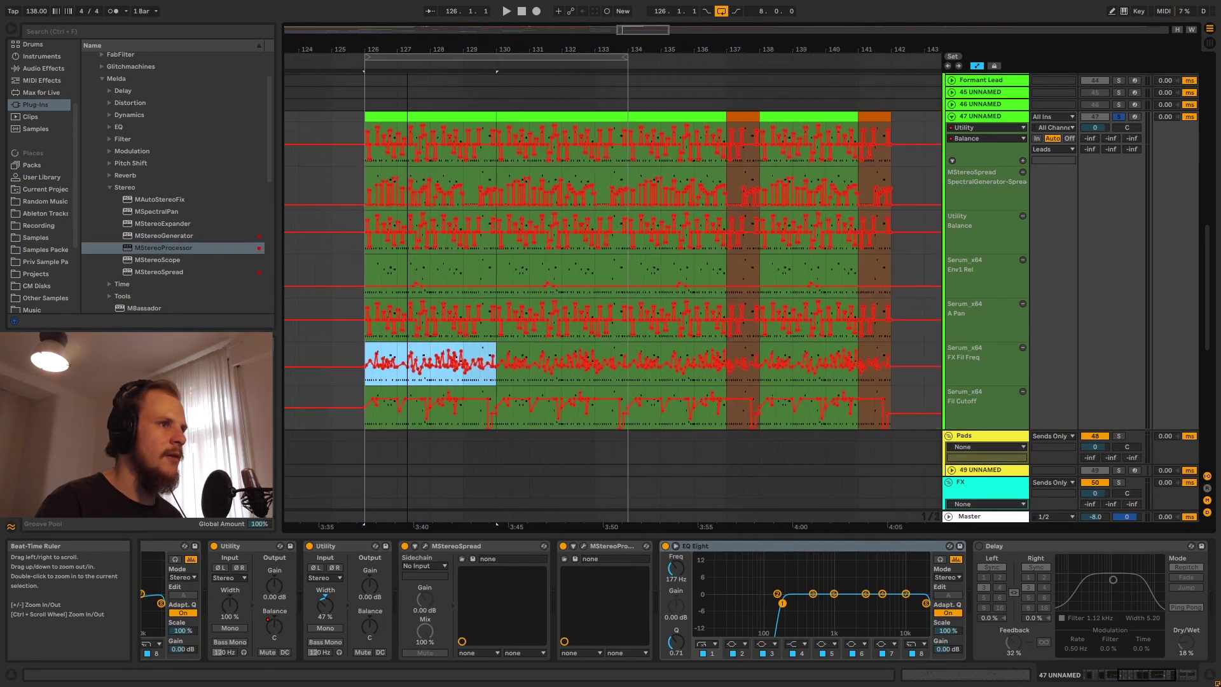
{"action": "left_click", "coordinate": [743, 116]}
{"action": "left_click", "coordinate": [873, 116]}
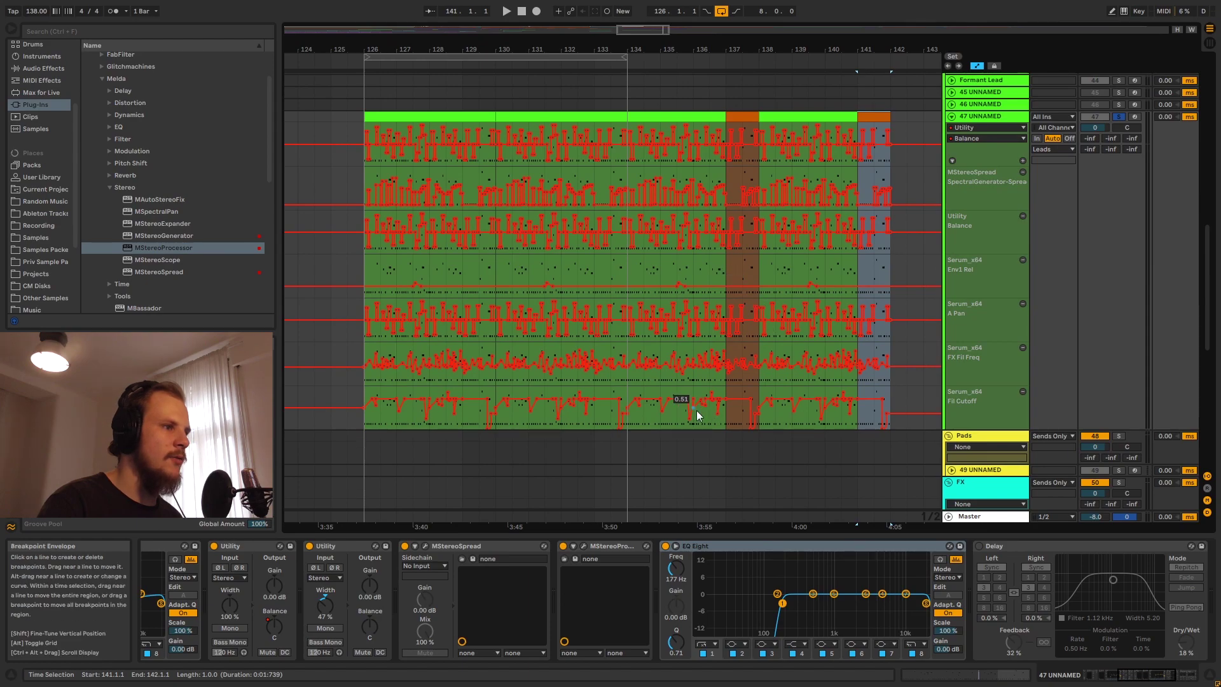
- Highlight the FX Fil Freq automation from 126.1.1 to 130.1.1, then its sections 126.1.1 to 126.2.2 and 127.1.1 to 127.2.2
{"action": "mouse_move", "coordinate": [407, 50]}
{"action": "left_mouse_down"}
{"action": "mouse_move", "coordinate": [445, 49]}
{"action": "mouse_move", "coordinate": [397, 49]}
{"action": "mouse_move", "coordinate": [372, 273]}
{"action": "left_mouse_up"}
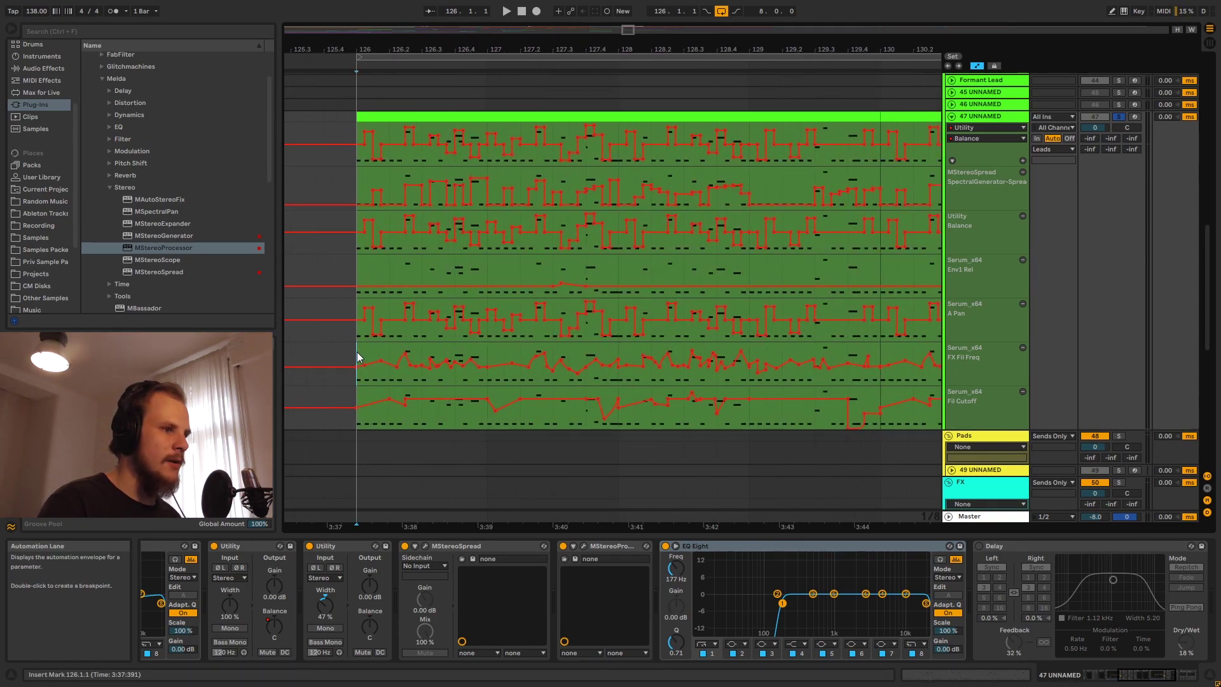
{"action": "left_click_drag", "start_coordinate": [357, 358], "coordinate": [880, 363]}
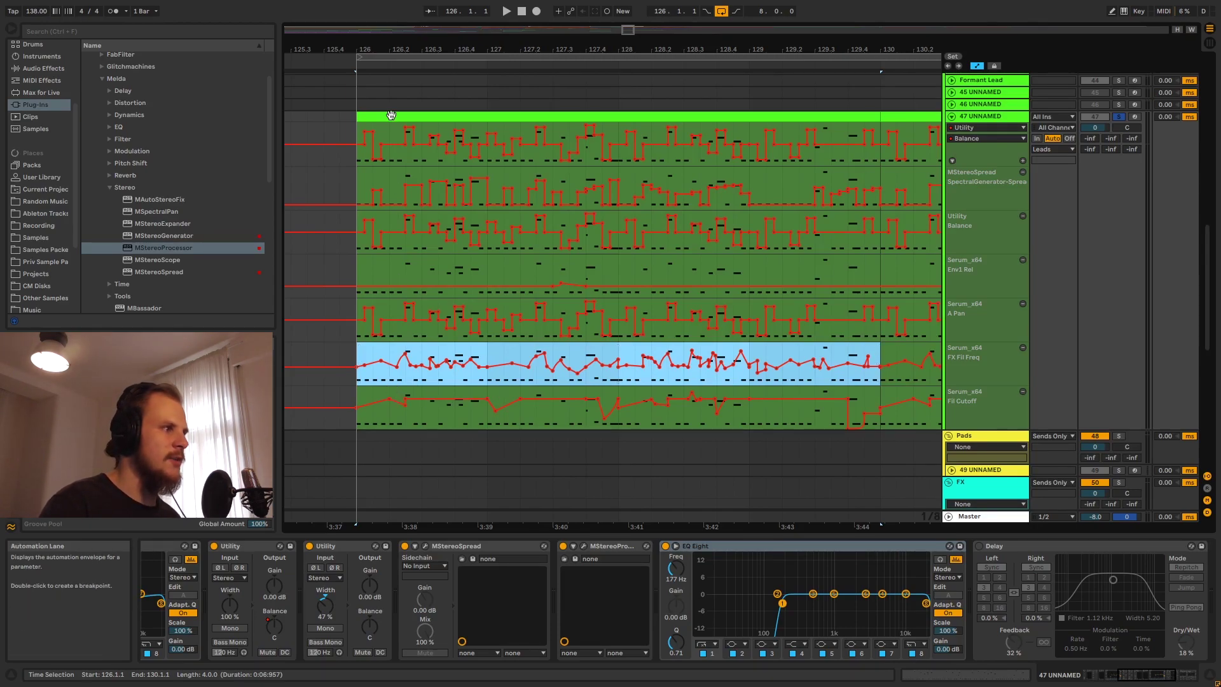
{"action": "key", "text": "plus"}
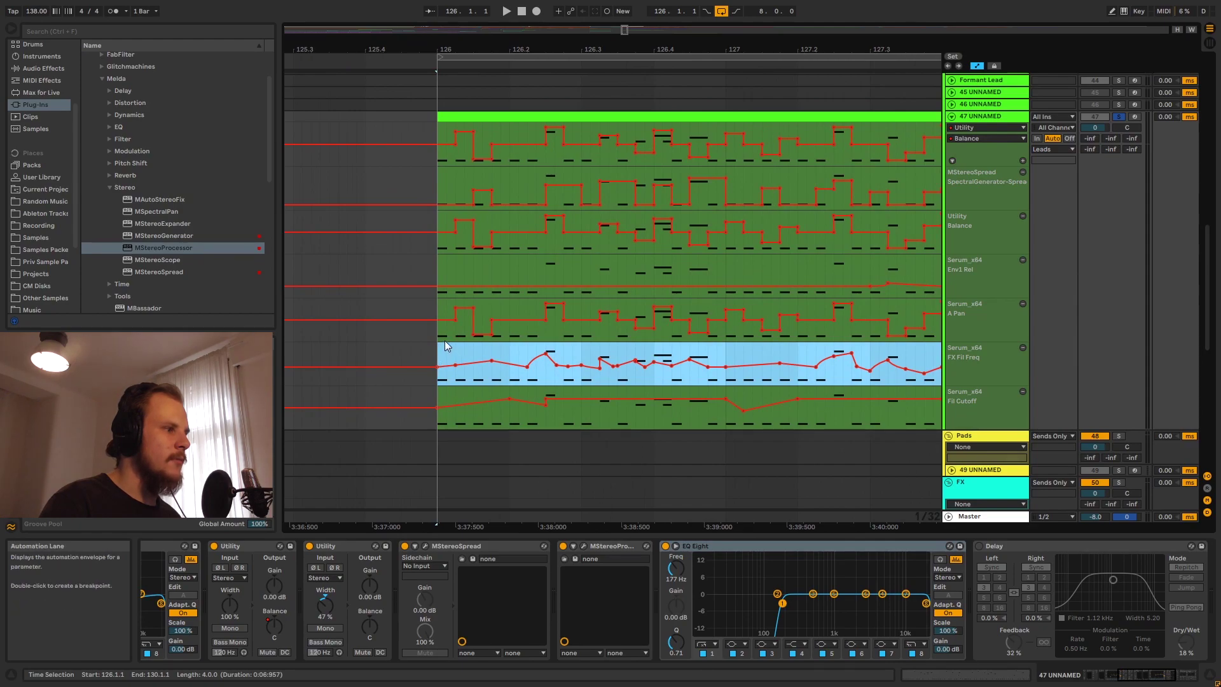
{"action": "left_click_drag", "start_coordinate": [439, 354], "coordinate": [532, 356]}
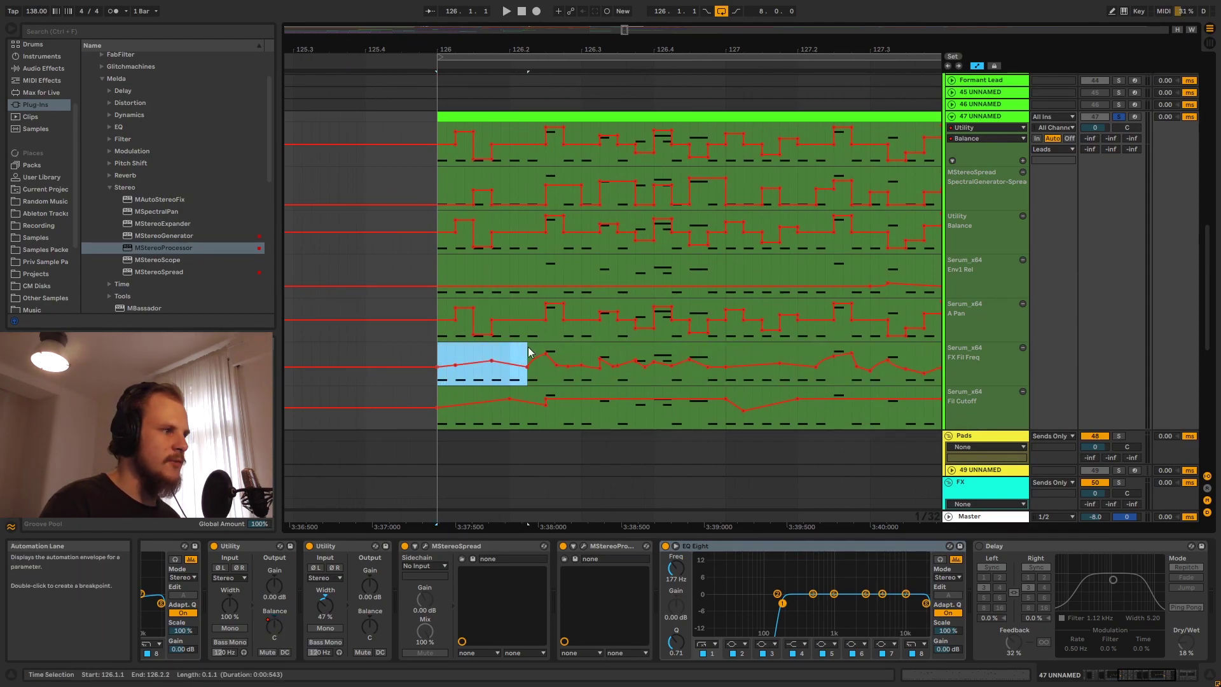
{"action": "left_click_drag", "start_coordinate": [727, 355], "coordinate": [818, 363]}
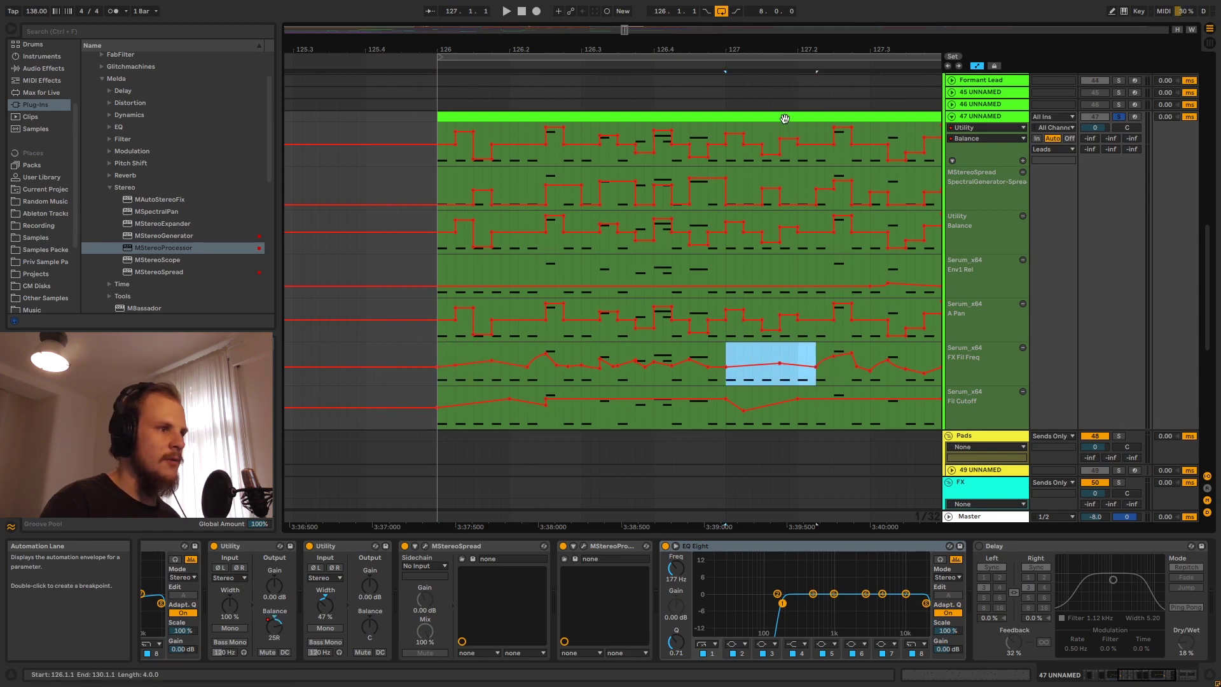
- Highlight the FX Fil Freq automation from 126.3.1 to 127.1.1, then from 127.2.2 to 128.1.1
{"action": "left_click_drag", "start_coordinate": [675, 51], "coordinate": [677, 88]}
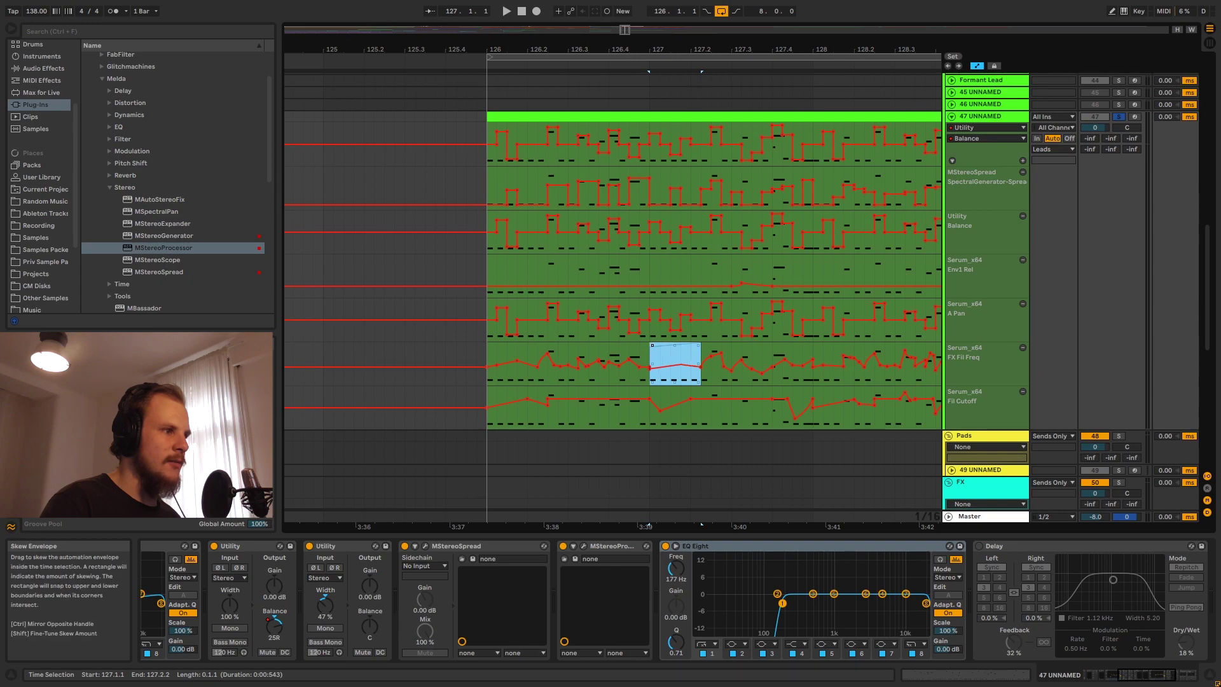
{"action": "left_click_drag", "start_coordinate": [650, 353], "coordinate": [568, 350]}
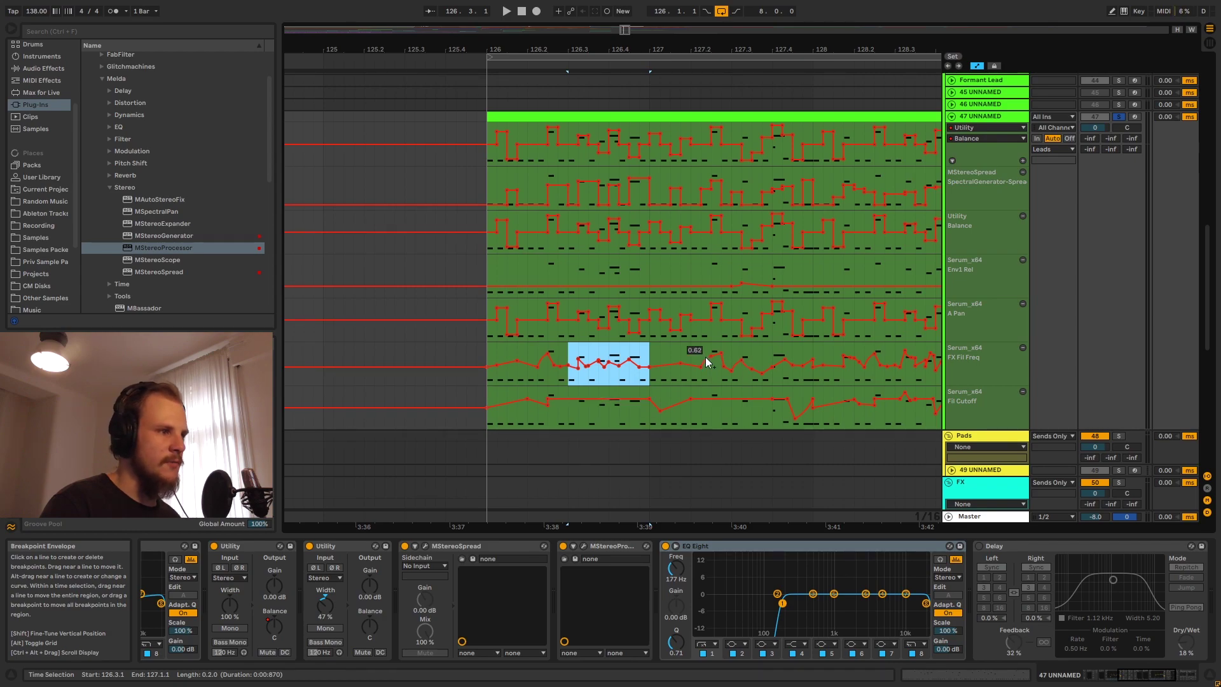
{"action": "left_click_drag", "start_coordinate": [700, 349], "coordinate": [824, 357]}
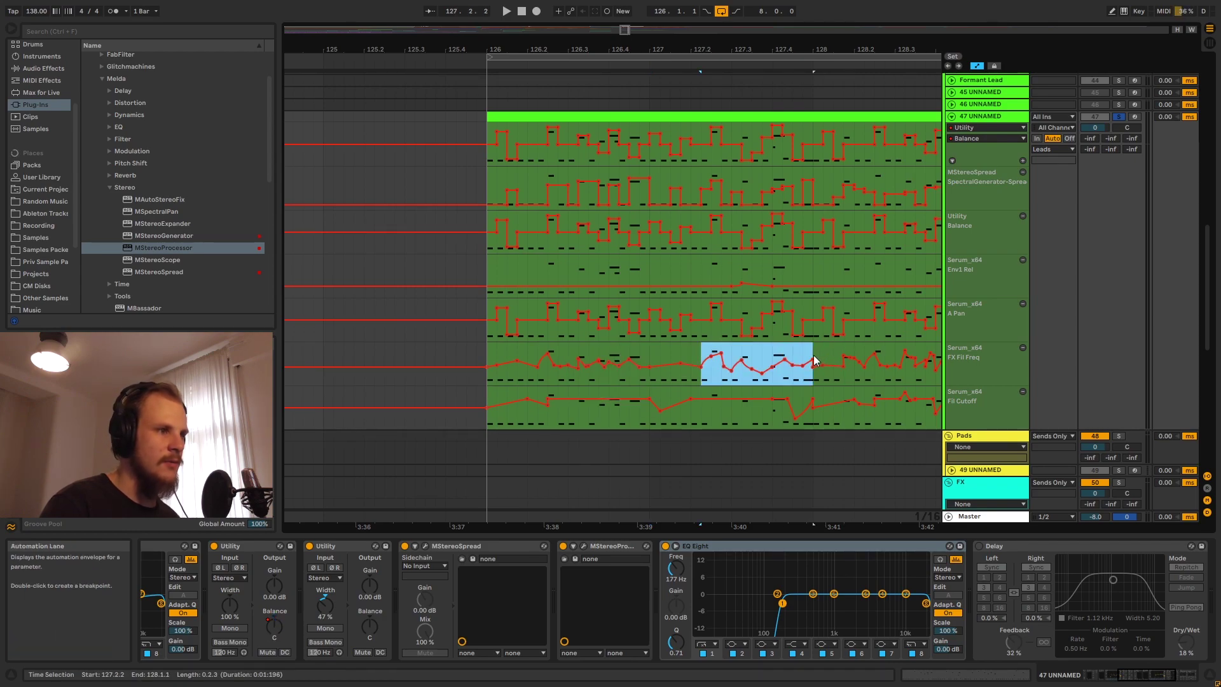
- Locate the stacked notes at 131.4.1 and highlight the rising FX Fil Freq automation that starts there
{"action": "left_click_drag", "start_coordinate": [738, 49], "coordinate": [604, 43]}
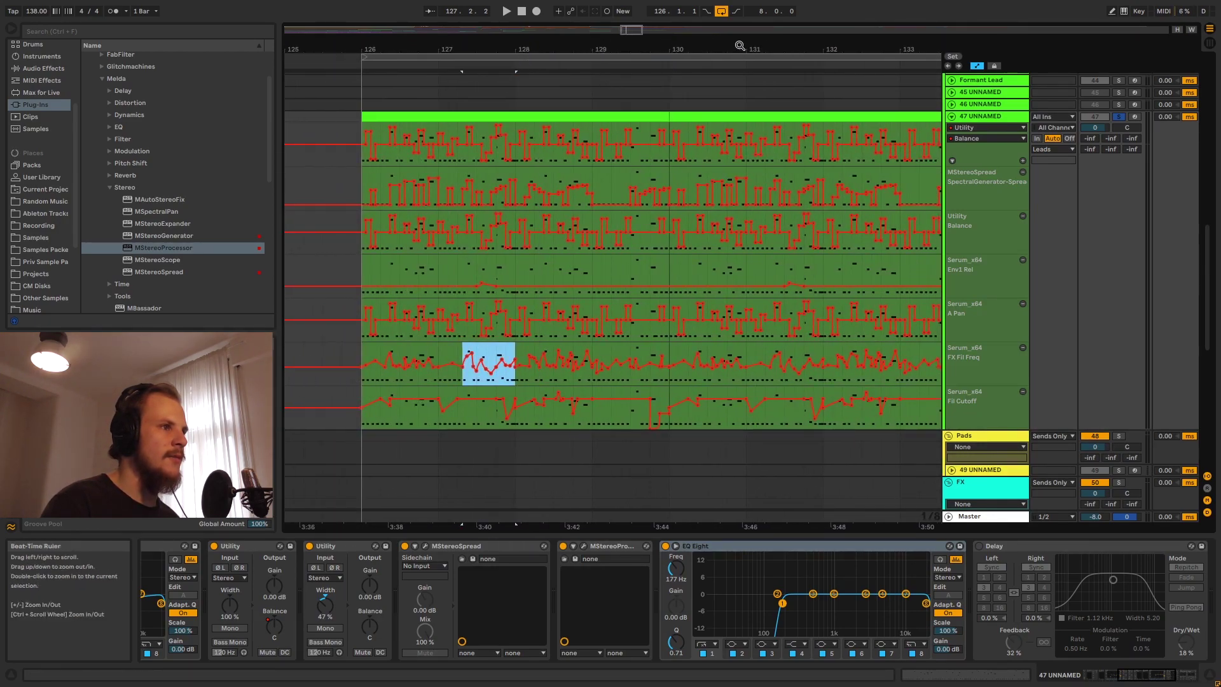
{"action": "left_click_drag", "start_coordinate": [856, 49], "coordinate": [840, 84]}
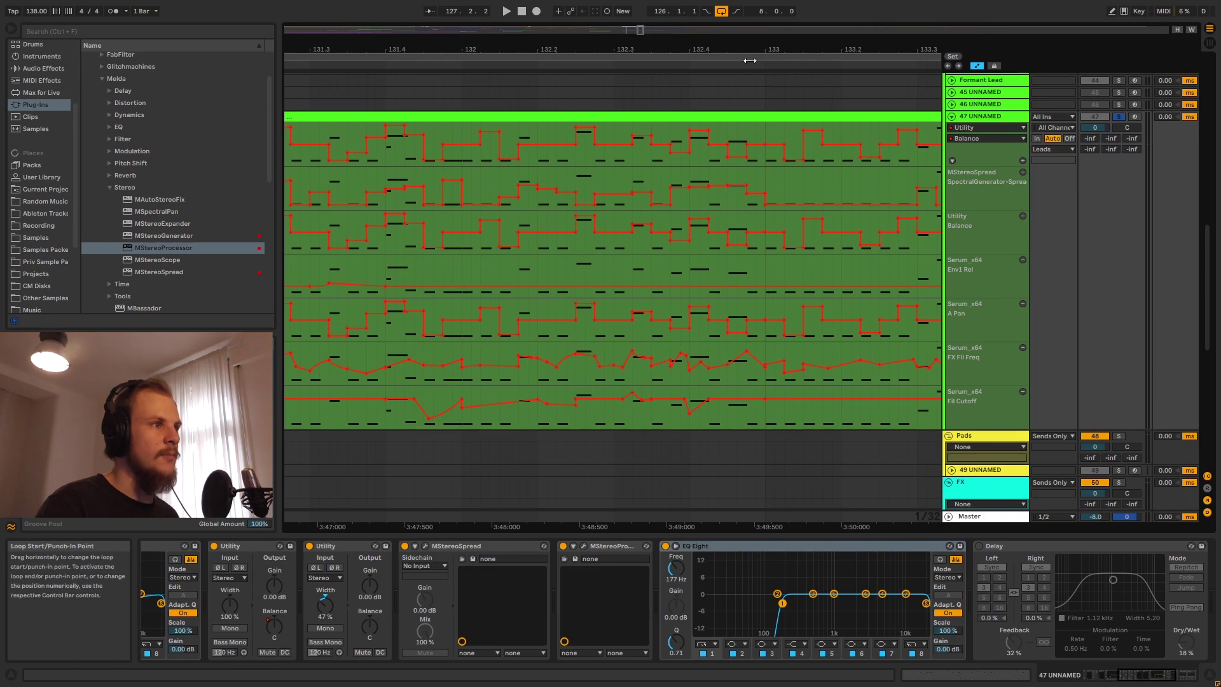
{"action": "left_click_drag", "start_coordinate": [735, 46], "coordinate": [736, 37]}
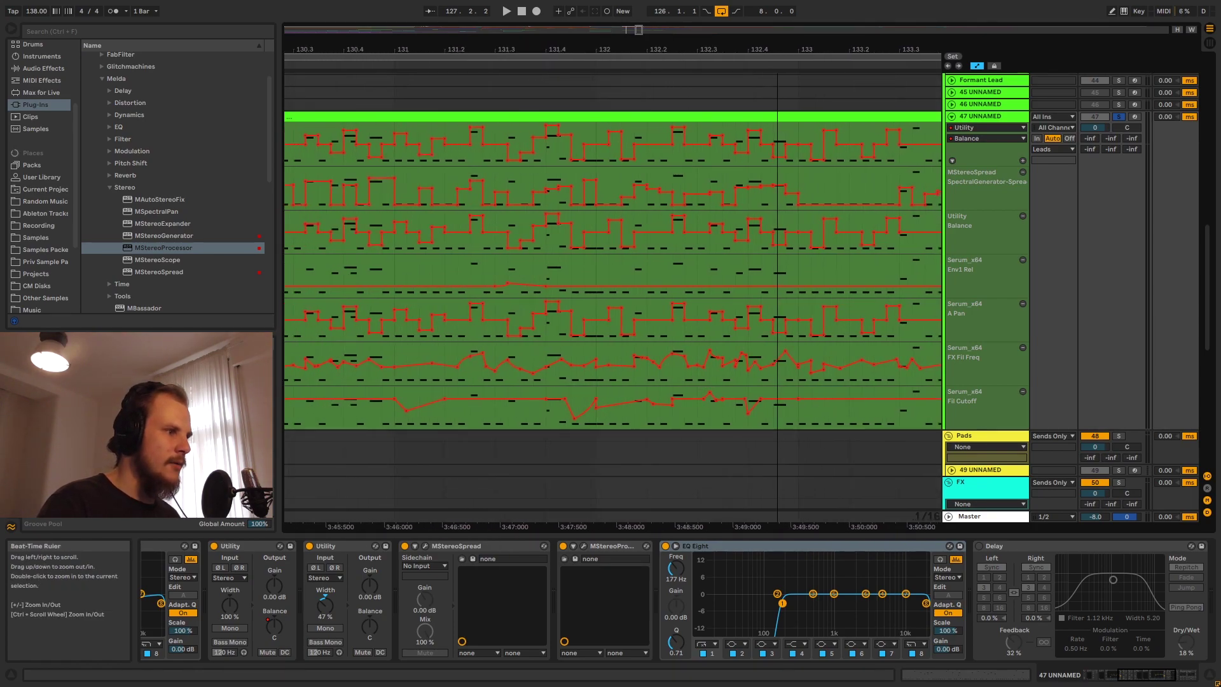
{"action": "left_click", "coordinate": [546, 375]}
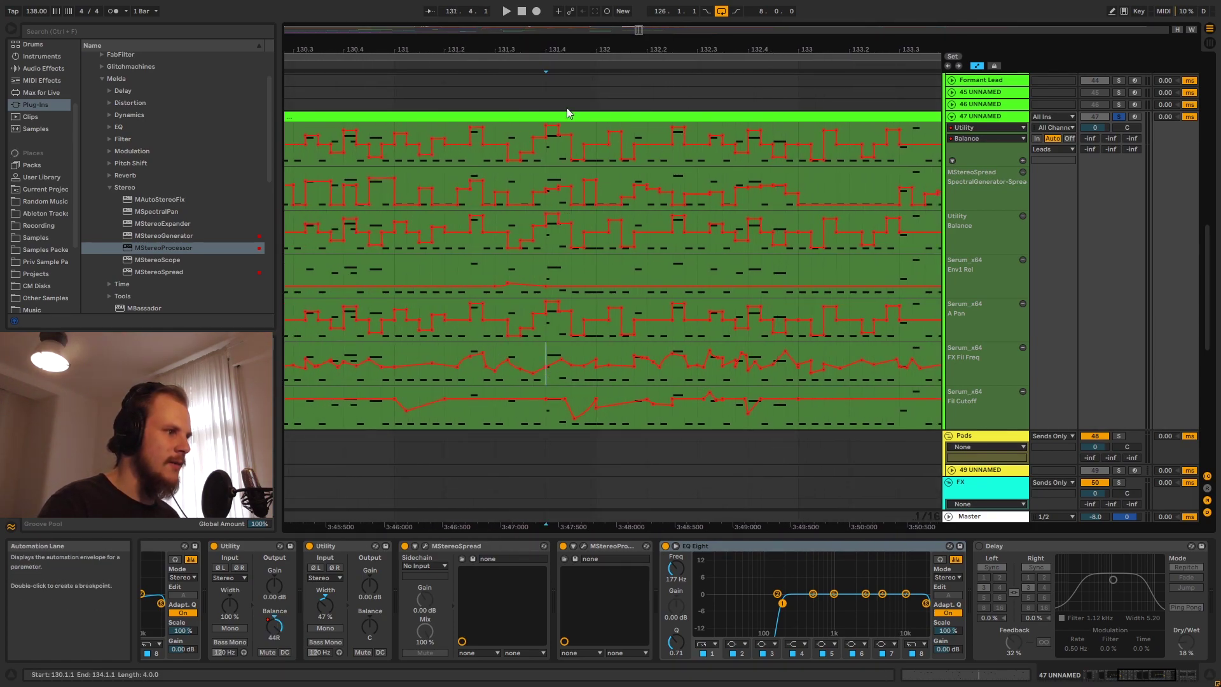
{"action": "left_click_drag", "start_coordinate": [546, 58], "coordinate": [547, 463]}
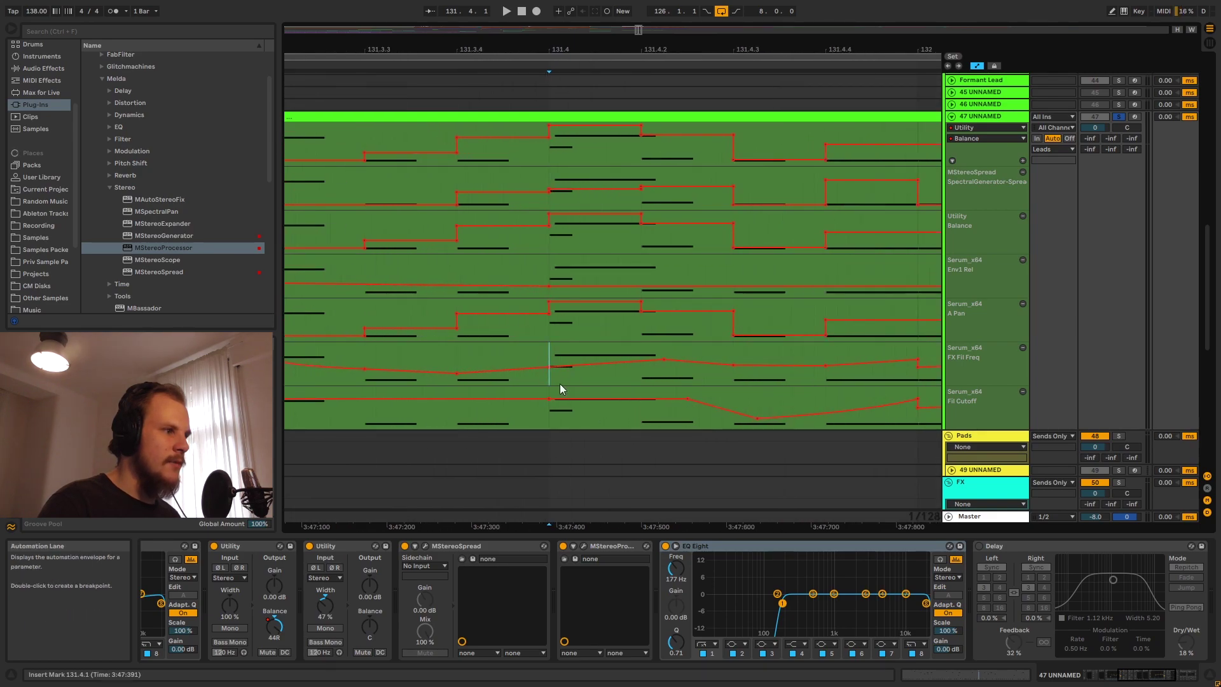
{"action": "left_click_drag", "start_coordinate": [549, 345], "coordinate": [699, 355]}
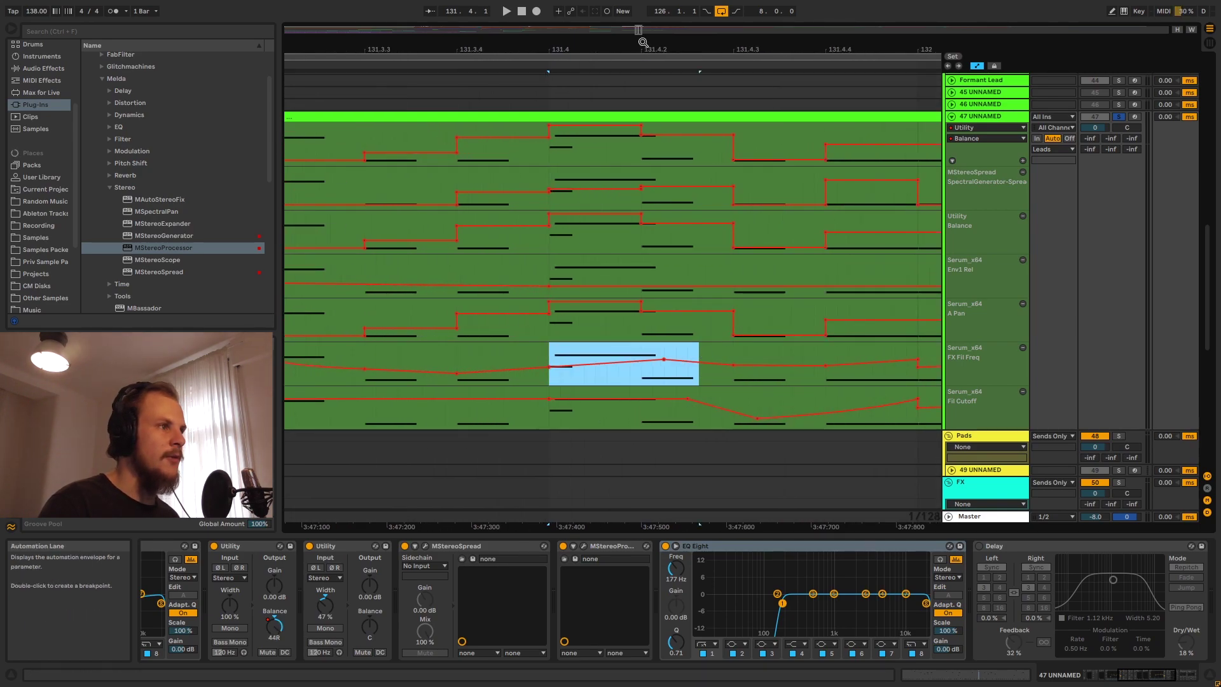
- Place the insert marker at 131.4.1 on the FX Fil Freq lane and play the lead briefly from there
{"action": "left_click_drag", "start_coordinate": [634, 56], "coordinate": [634, 40]}
{"action": "left_click", "coordinate": [598, 347]}
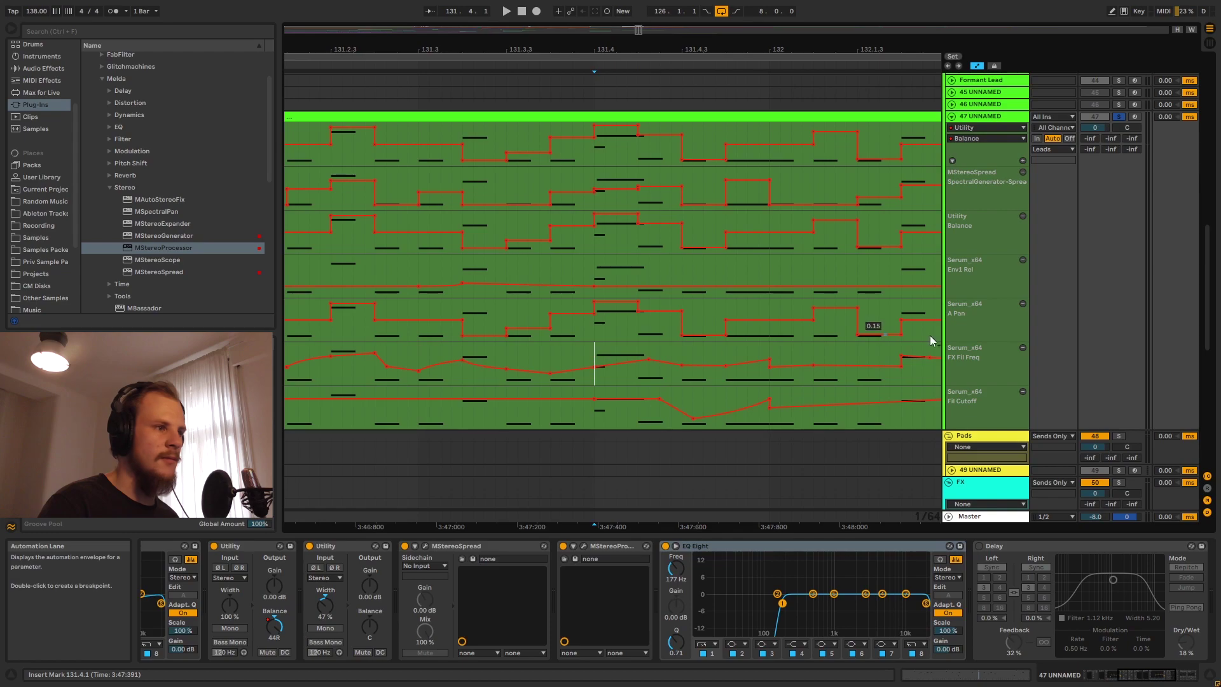
{"action": "key", "text": "space"}
{"action": "key", "text": "space"}
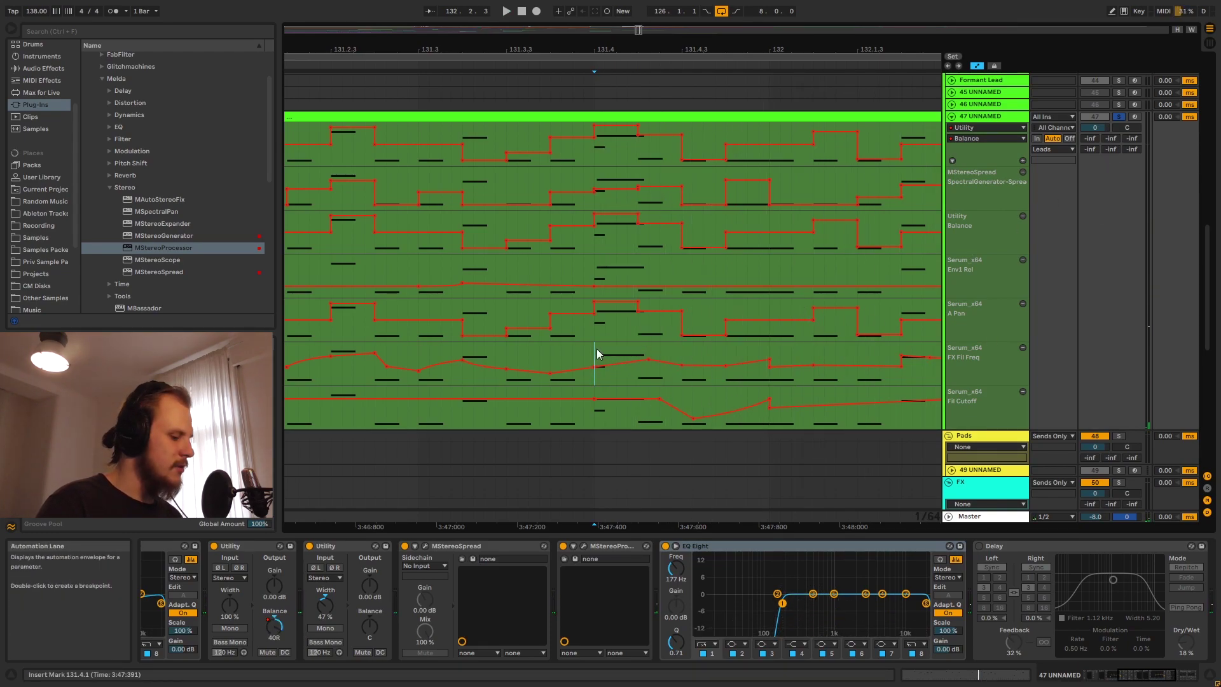
- Play the lead from 131.3.3 and again from 131.2.4 on the FX Fil Freq lane
{"action": "key", "text": "space"}
{"action": "left_click", "coordinate": [536, 351]}
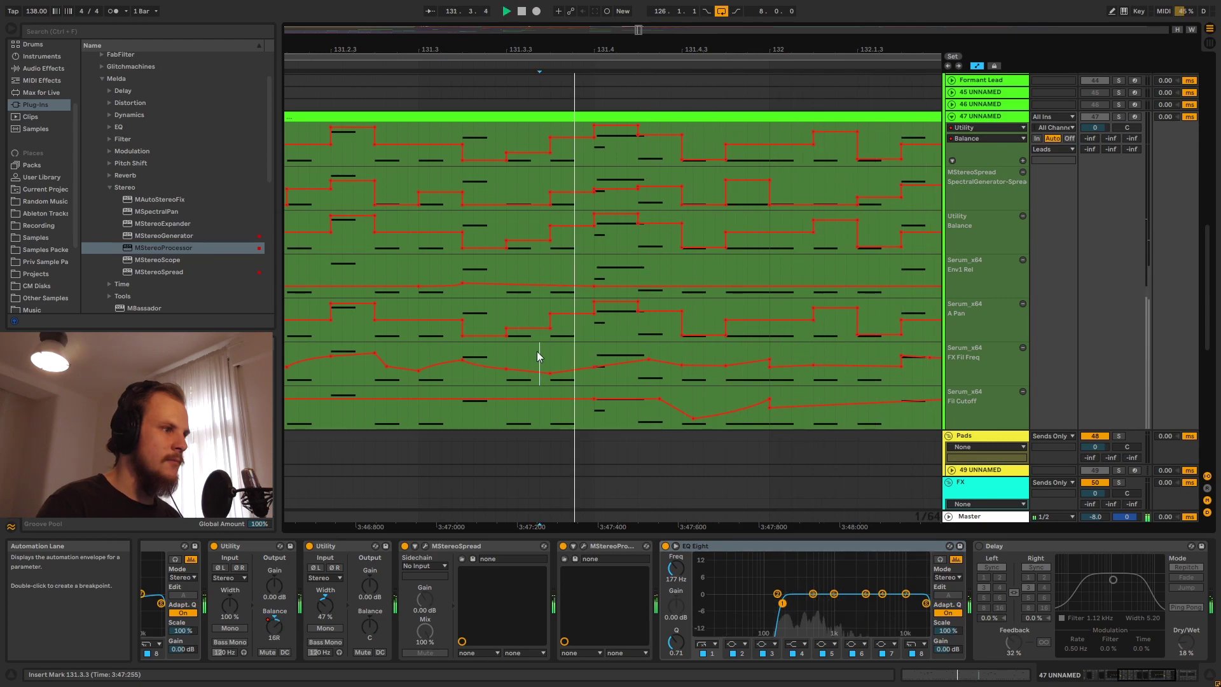
{"action": "left_click", "coordinate": [411, 349]}
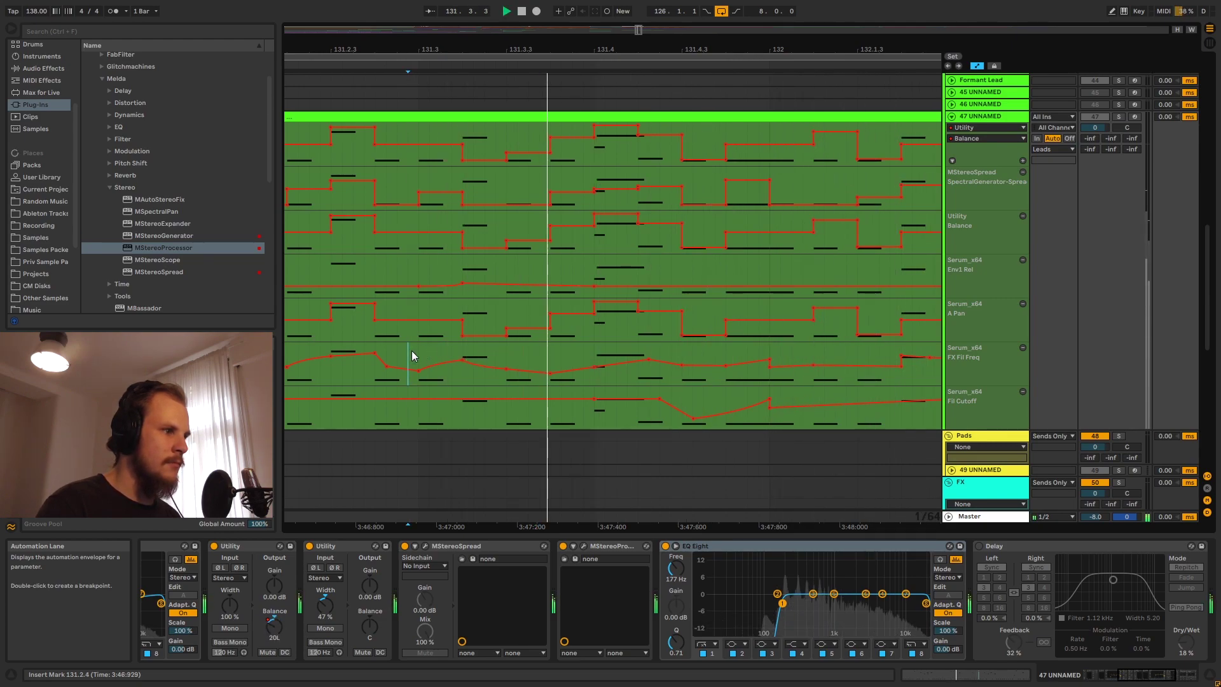
{"action": "left_click", "coordinate": [411, 350]}
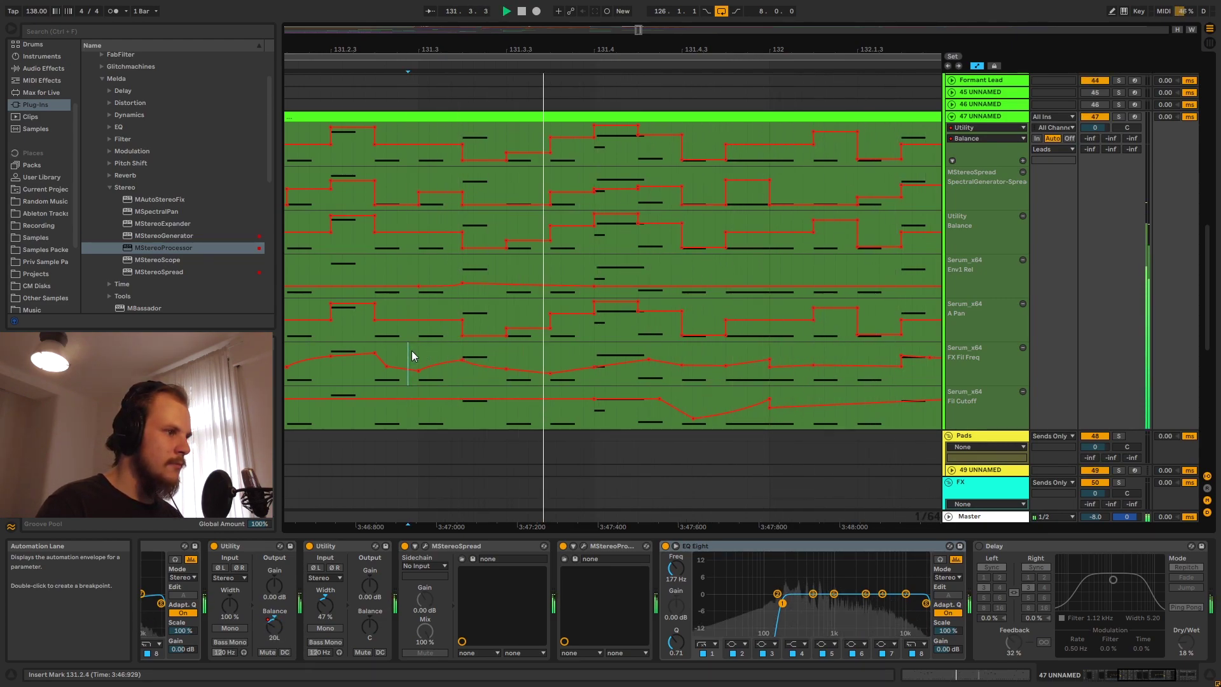
- Stop playback and fold the 47 UNNAMED lead track to hide its automation lanes
{"action": "left_click_drag", "start_coordinate": [814, 49], "coordinate": [827, 18]}
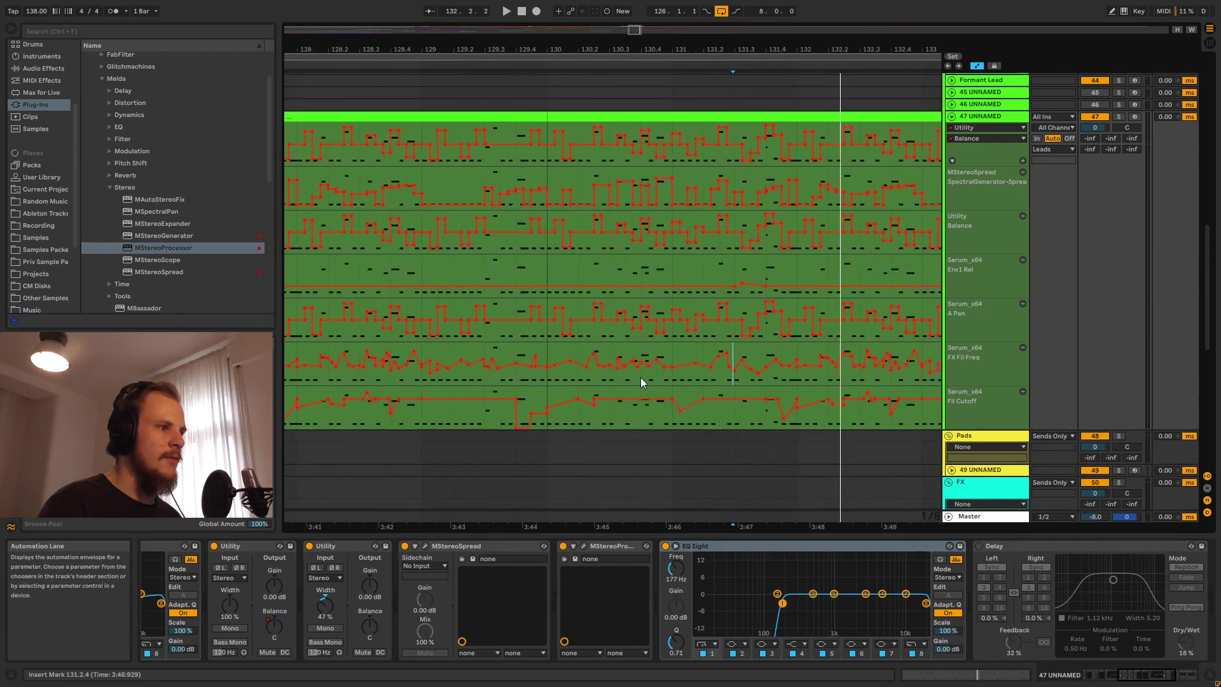
{"action": "mouse_move", "coordinate": [665, 50]}
{"action": "left_mouse_down"}
{"action": "mouse_move", "coordinate": [664, 32]}
{"action": "mouse_move", "coordinate": [684, 48]}
{"action": "left_mouse_up"}
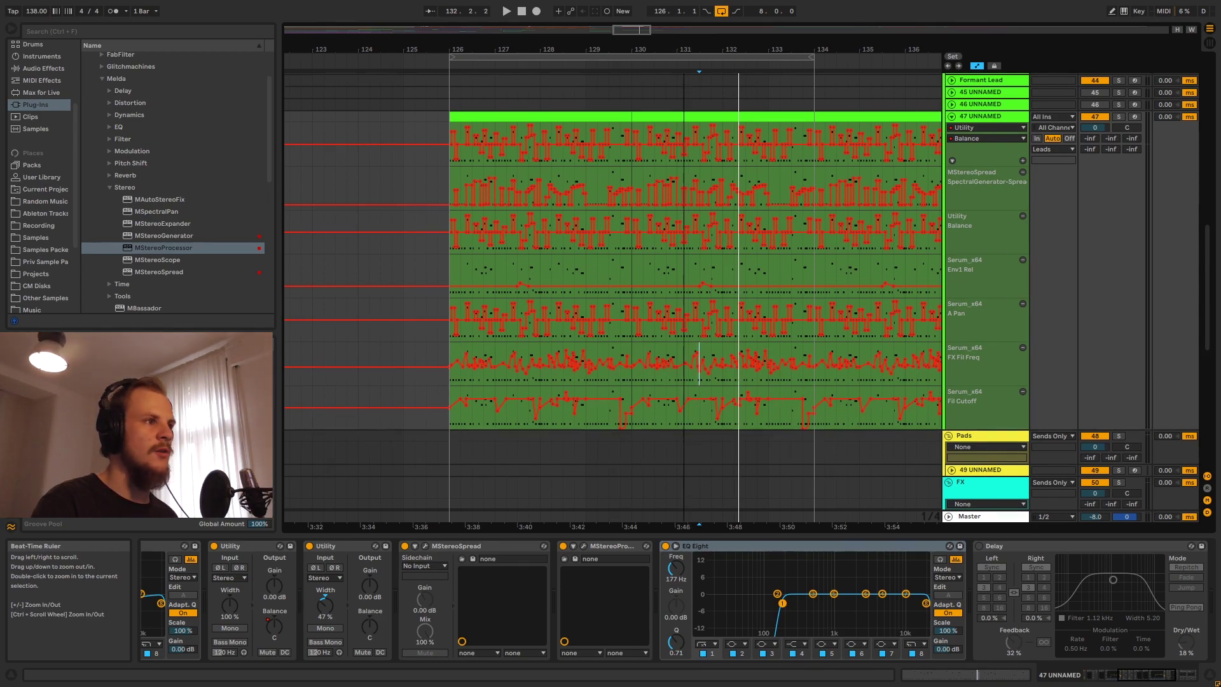
{"action": "left_click_drag", "start_coordinate": [684, 47], "coordinate": [862, 91]}
{"action": "left_click", "coordinate": [952, 116]}
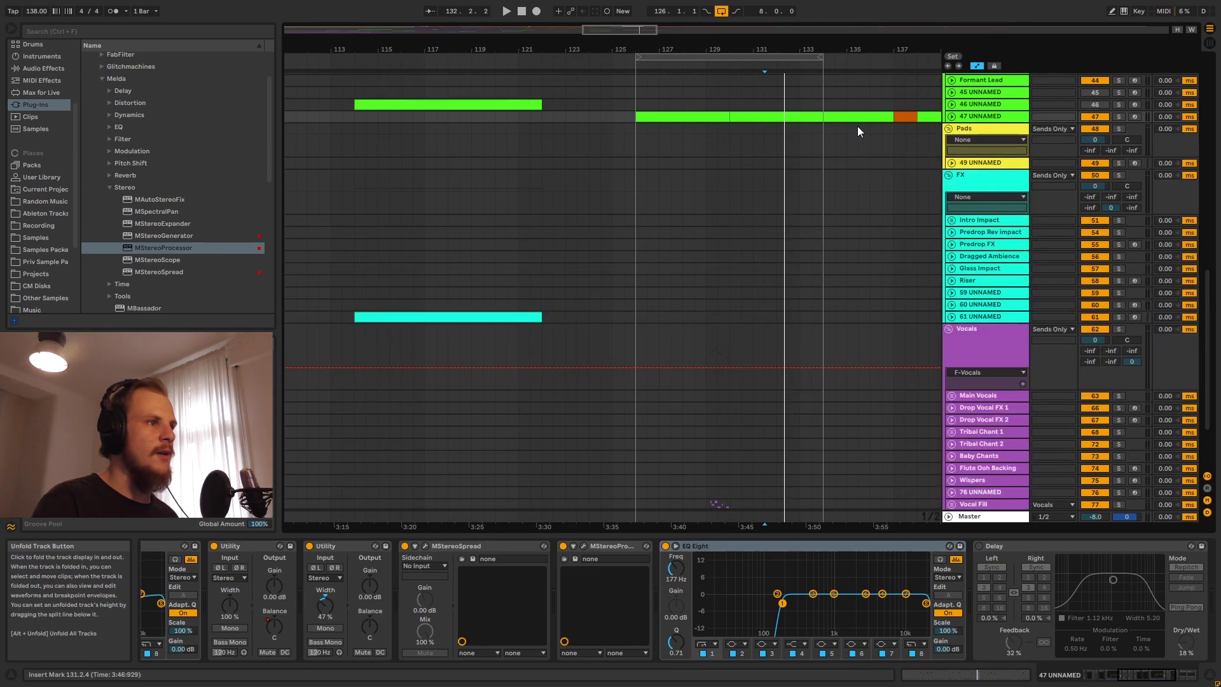
- Highlight the entire Astrix - Deep Jungle Walk clip on the reference track, from 1.1.1 to 321.1.1
{"action": "scroll", "coordinate": [633, 145], "scroll_direction": "up", "scroll_amount": 10}
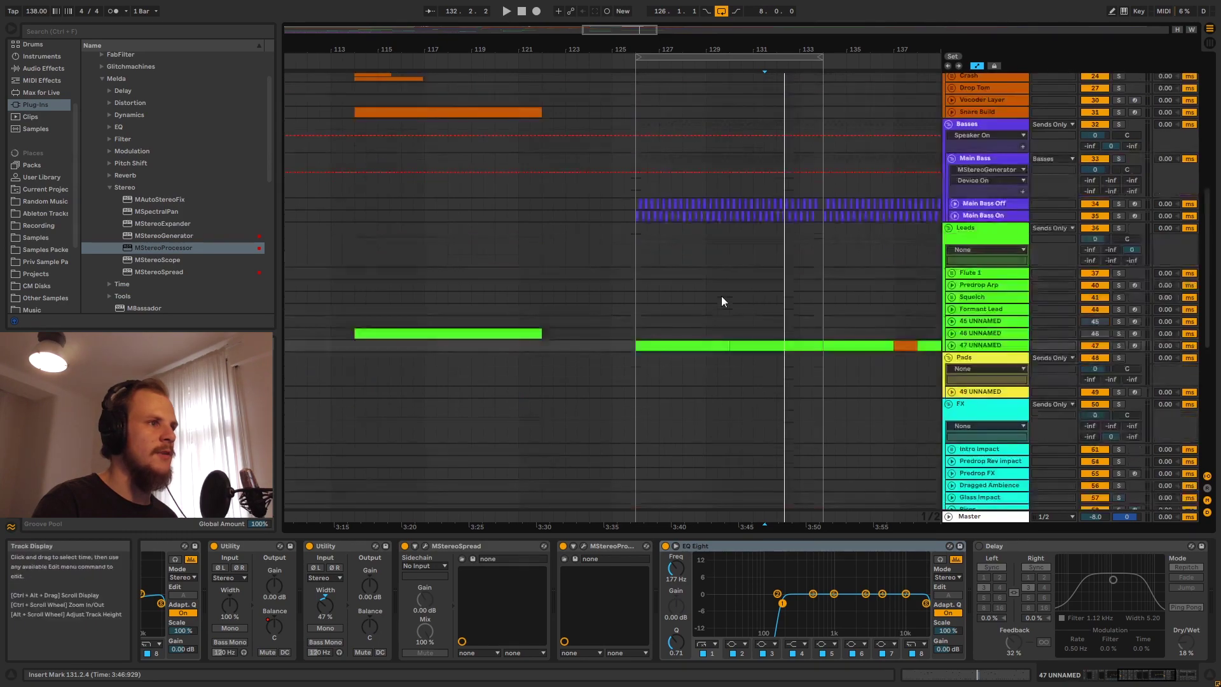
{"action": "left_click_drag", "start_coordinate": [677, 50], "coordinate": [679, 3]}
{"action": "scroll", "coordinate": [572, 394], "scroll_direction": "up", "scroll_amount": 8}
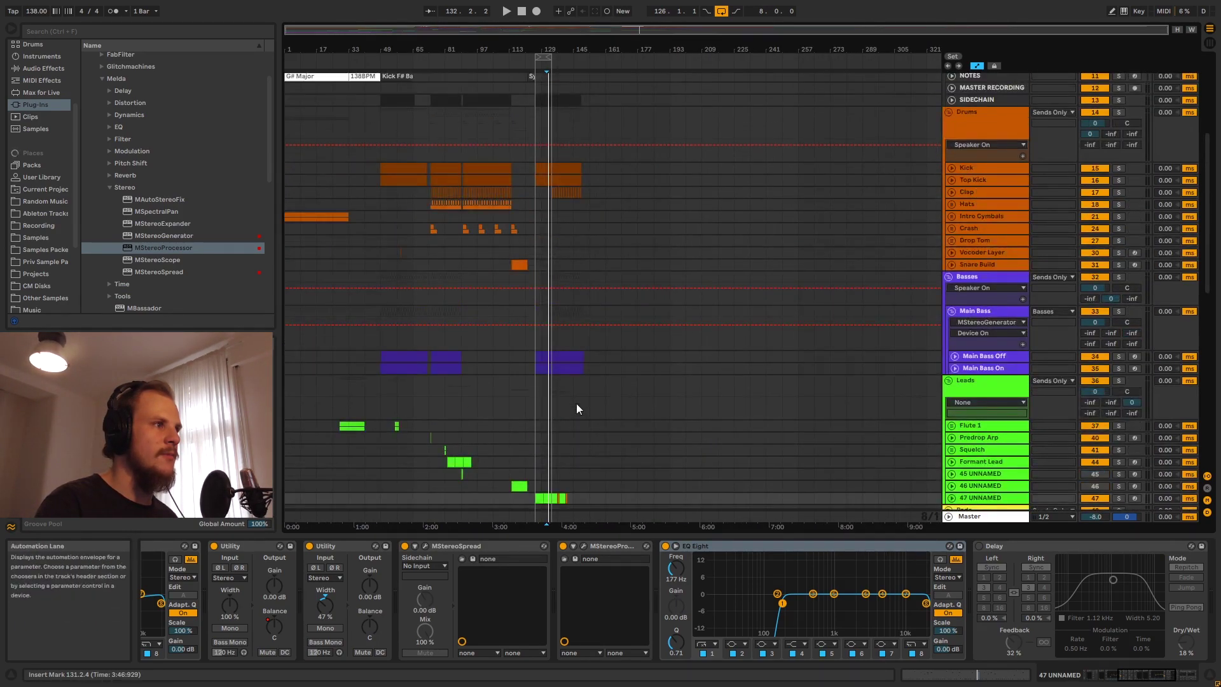
{"action": "scroll", "coordinate": [574, 403], "scroll_direction": "up", "scroll_amount": 5}
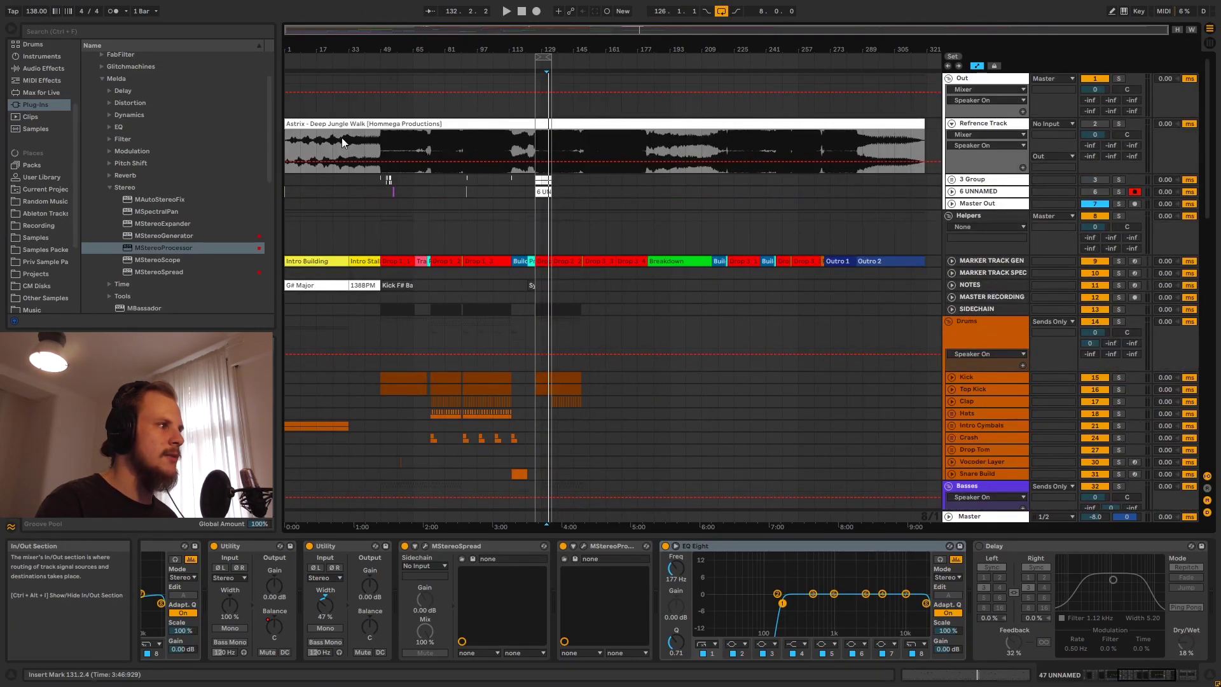
{"action": "left_click_drag", "start_coordinate": [289, 144], "coordinate": [925, 150]}
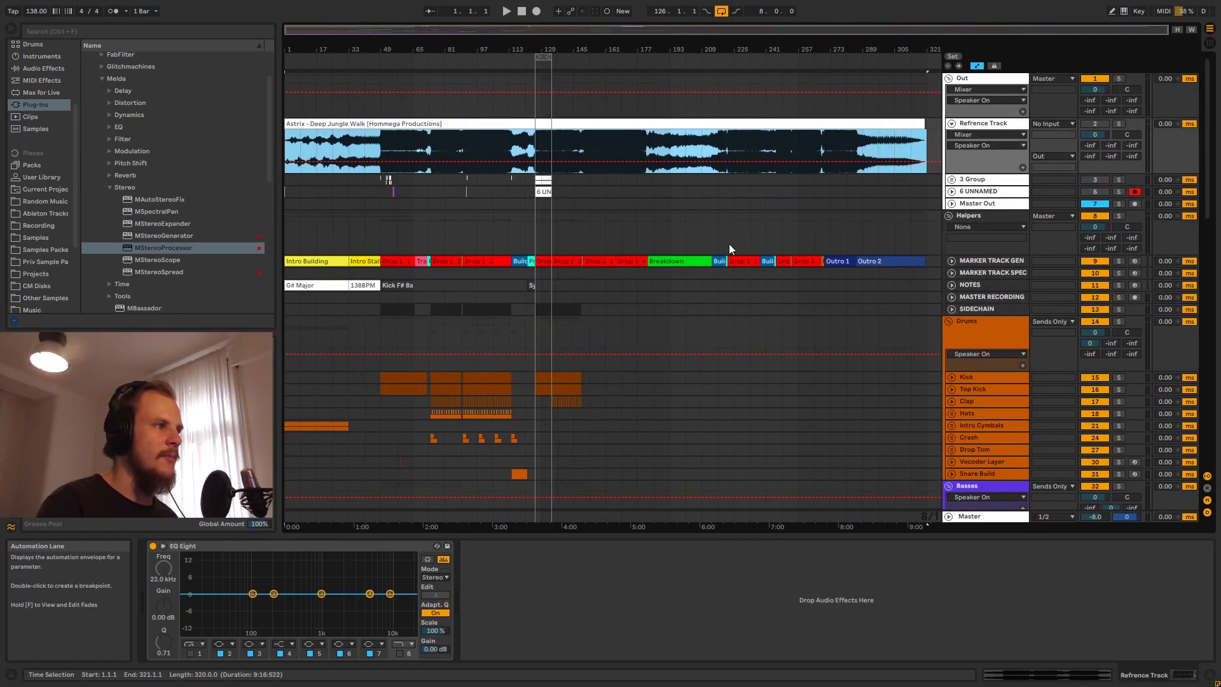
- Look over the remade tracks and highlight the Basses group from 49.1.1 to 73.1.1
{"action": "scroll", "coordinate": [487, 321], "scroll_direction": "down", "scroll_amount": 15}
{"action": "scroll", "coordinate": [491, 415], "scroll_direction": "down", "scroll_amount": 12}
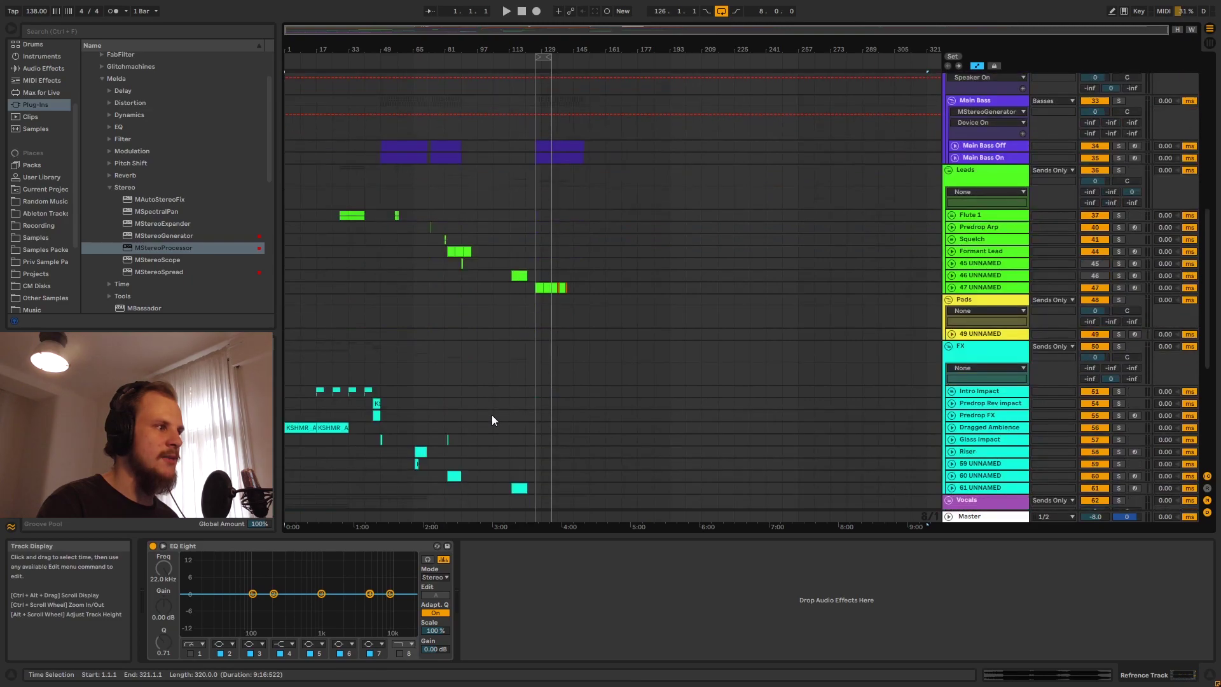
{"action": "scroll", "coordinate": [464, 400], "scroll_direction": "up", "scroll_amount": 4}
{"action": "scroll", "coordinate": [452, 388], "scroll_direction": "up", "scroll_amount": 6}
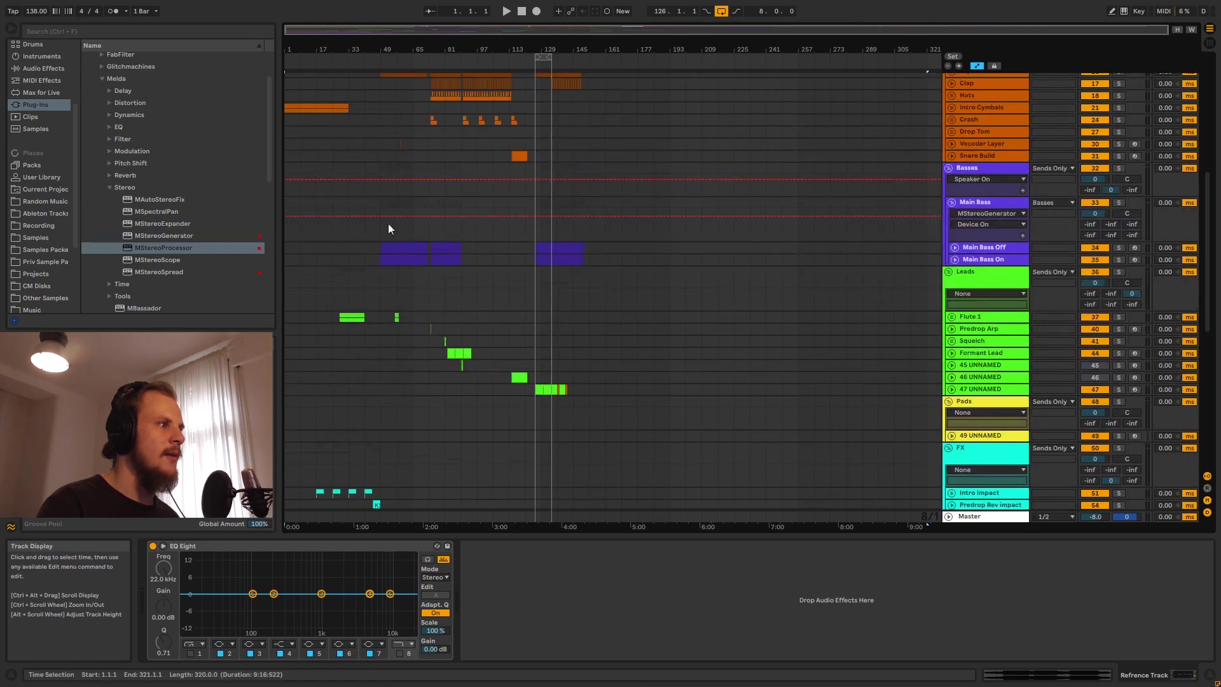
{"action": "left_click_drag", "start_coordinate": [383, 166], "coordinate": [426, 169]}
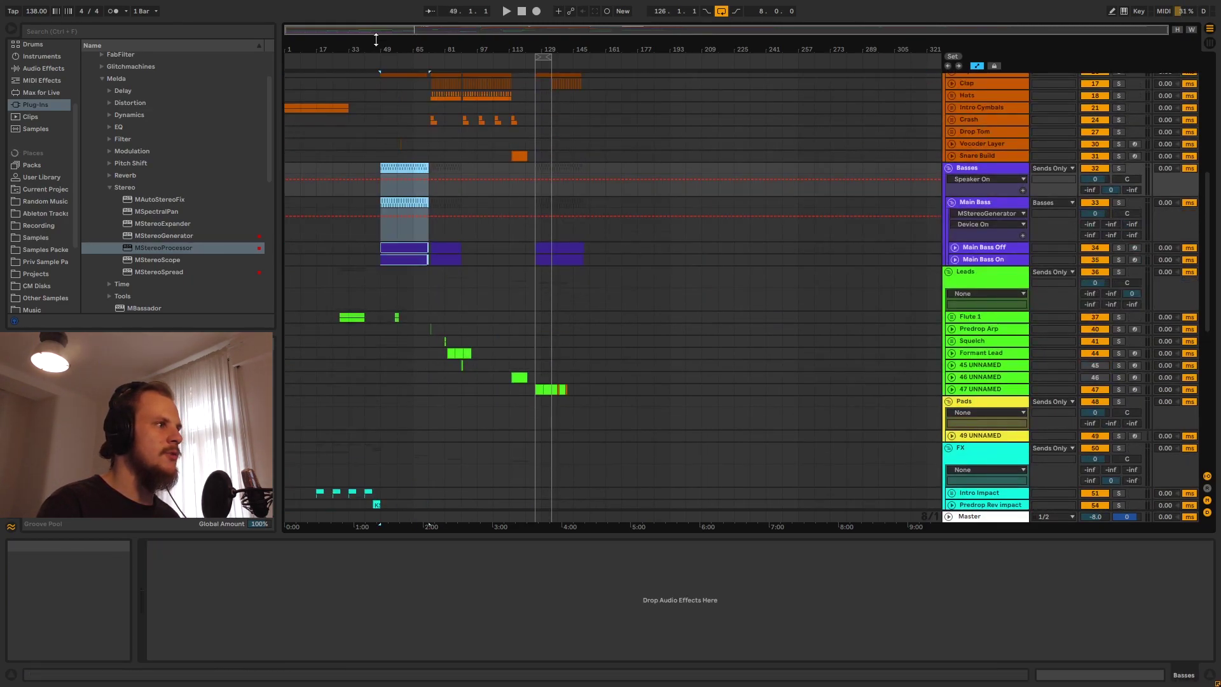
- Highlight the Main Vocals clip from 49.1.1 to 73.1.1 and look over the remaining vocal tracks
{"action": "scroll", "coordinate": [418, 461], "scroll_direction": "down", "scroll_amount": 9}
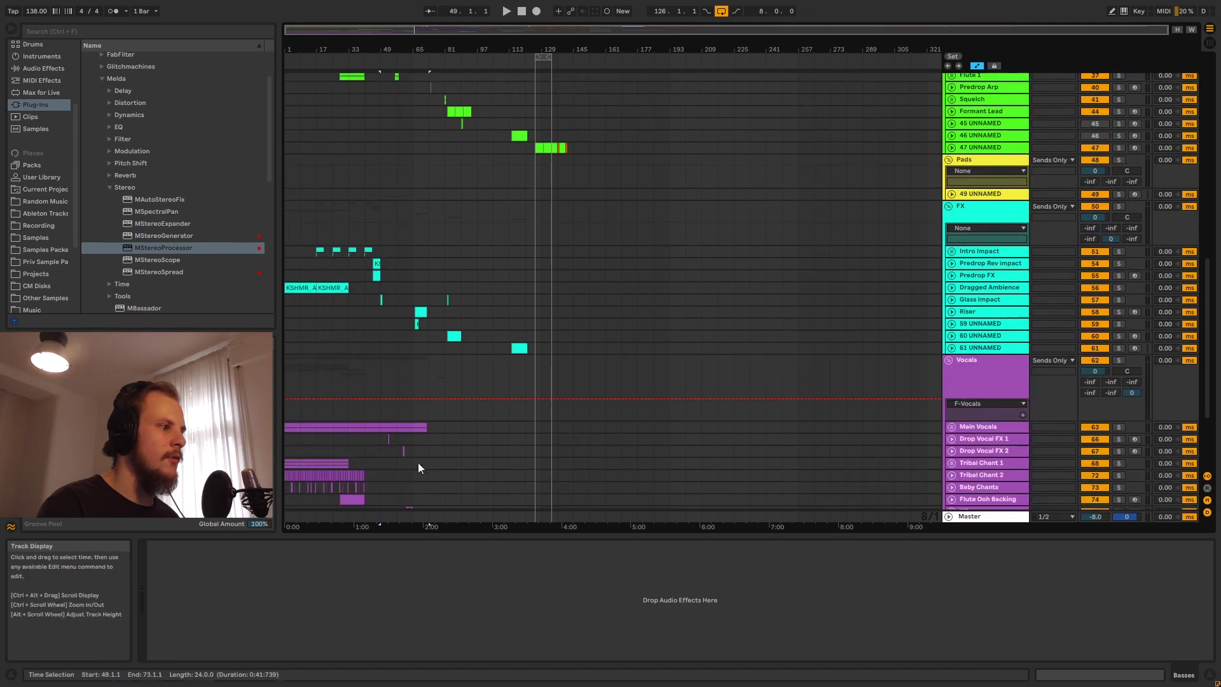
{"action": "left_click", "coordinate": [413, 427]}
{"action": "left_click", "coordinate": [375, 423], "text": "shift"}
{"action": "scroll", "coordinate": [375, 439], "scroll_direction": "down", "scroll_amount": 3}
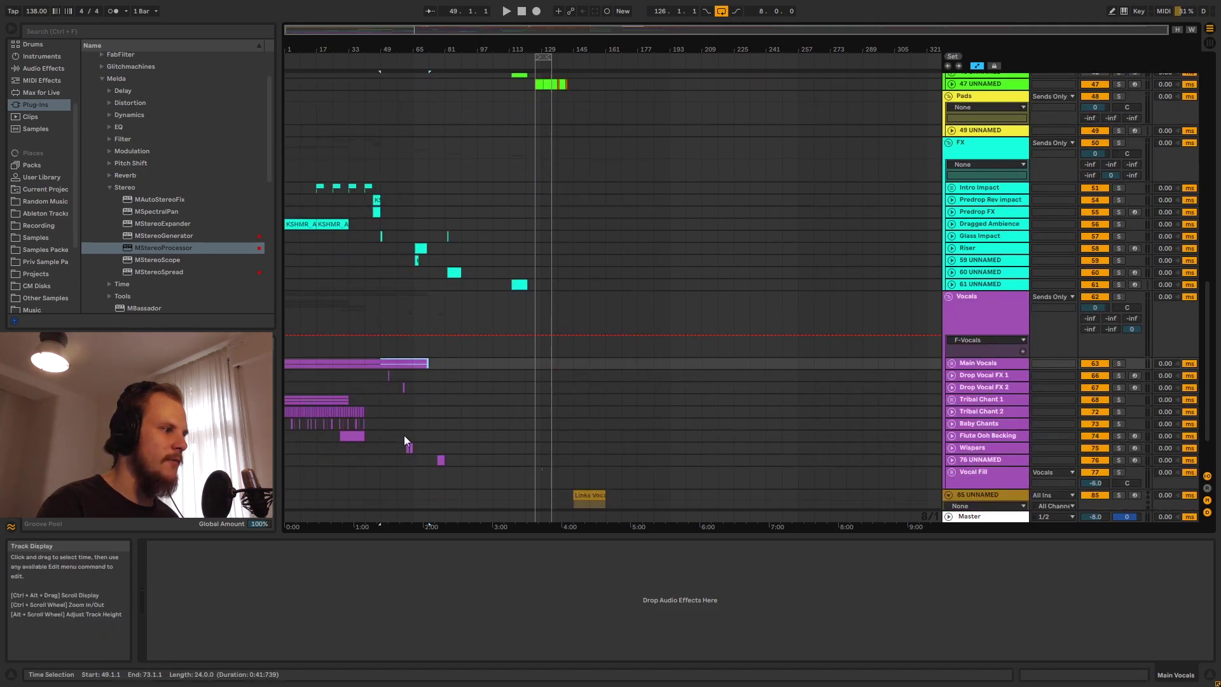
{"action": "scroll", "coordinate": [420, 461], "scroll_direction": "up", "scroll_amount": 14}
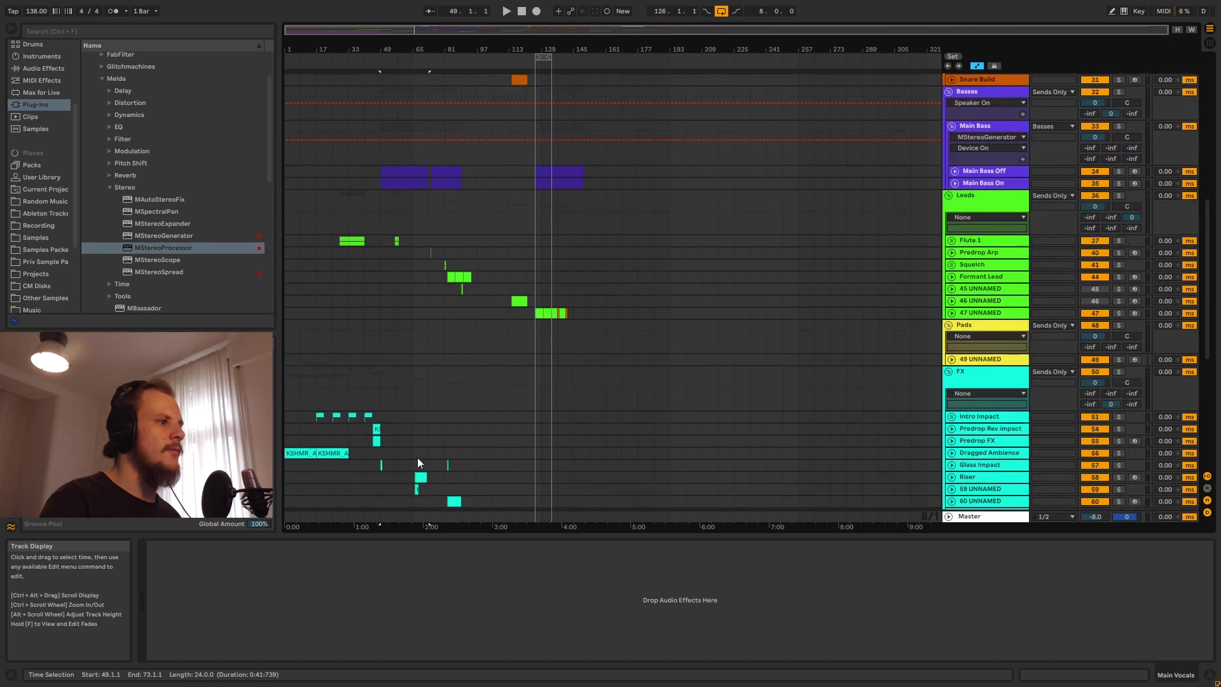
{"action": "scroll", "coordinate": [494, 425], "scroll_direction": "up", "scroll_amount": 7}
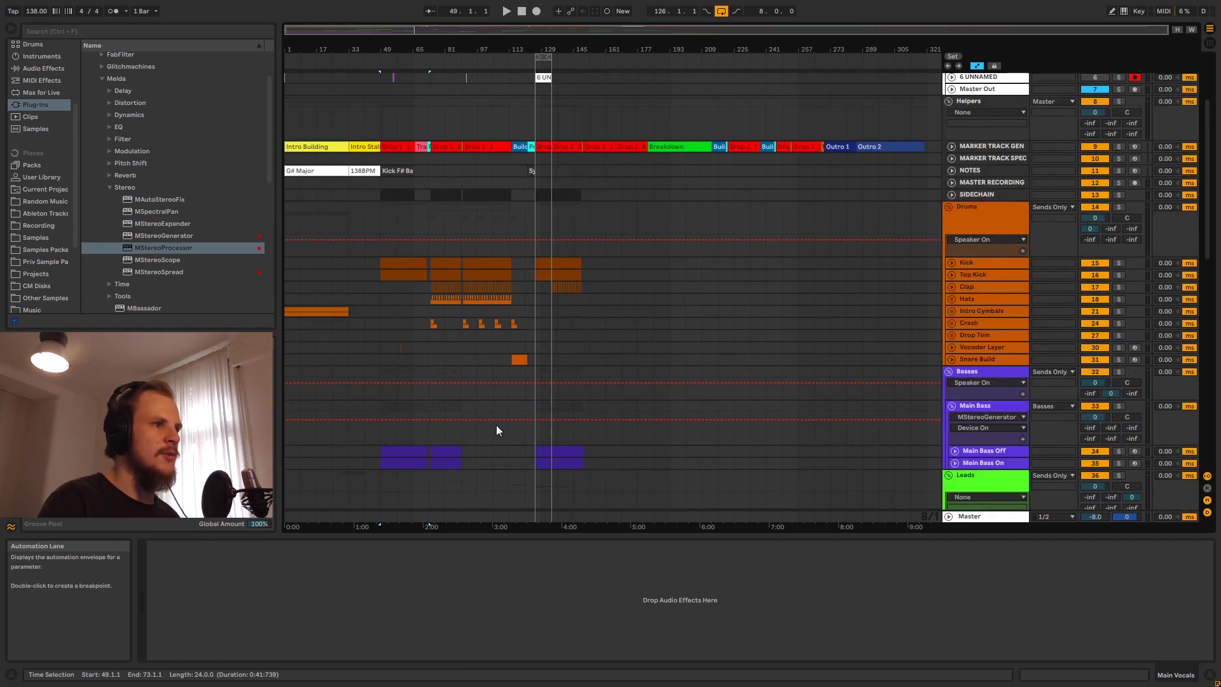
{"action": "scroll", "coordinate": [501, 422], "scroll_direction": "up", "scroll_amount": 2}
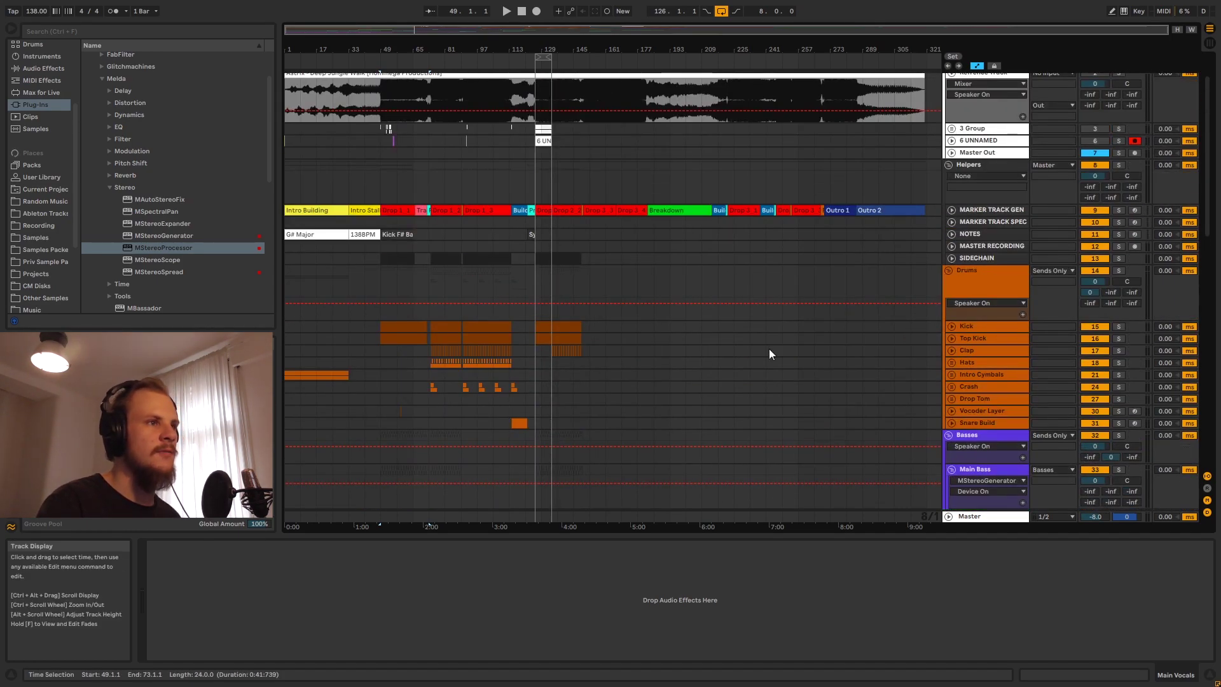